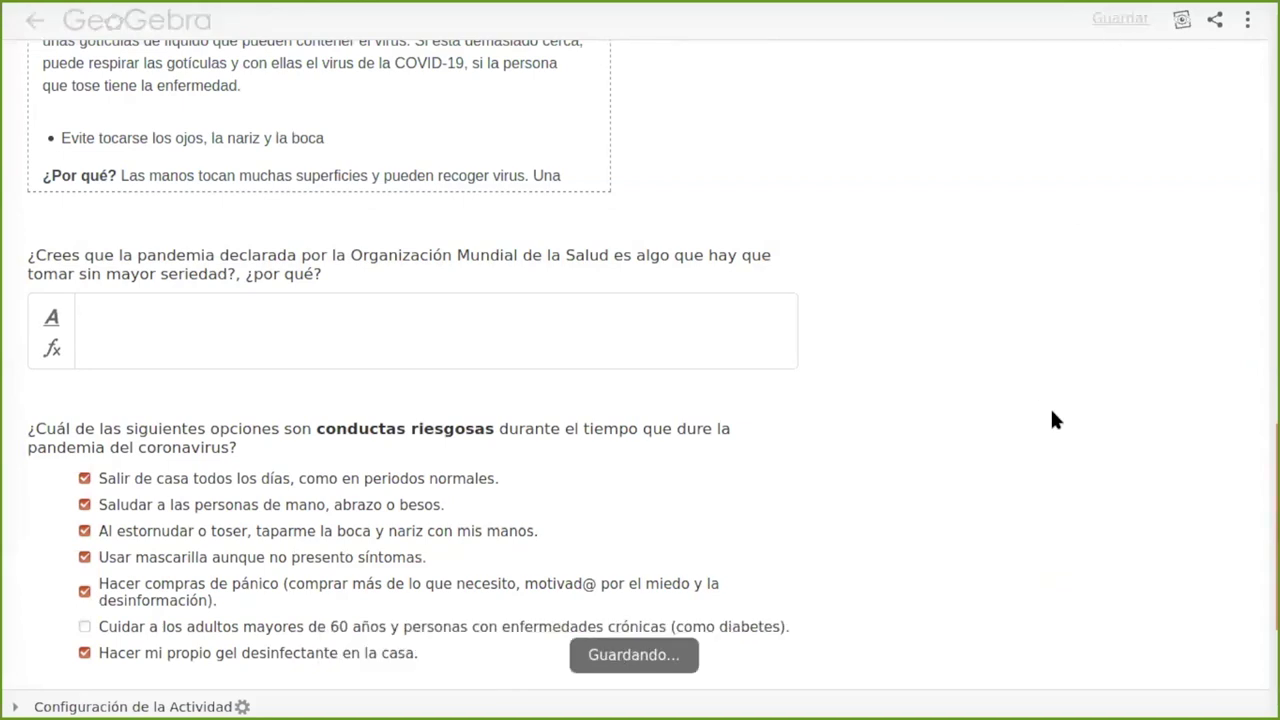
- Review the activity's existing elements, including the coronavirus symptoms image, the embedded web page and the two questions
scroll(930, 490, down, 2)
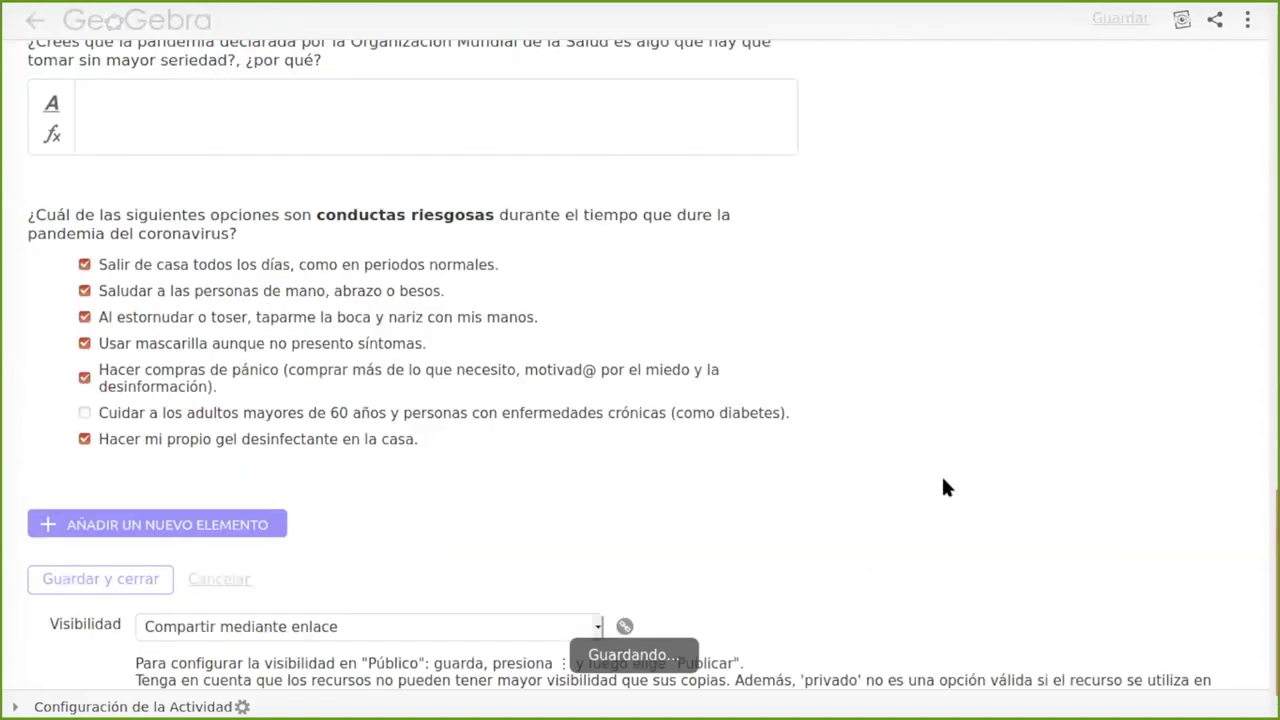
scroll(1008, 497, up, 6)
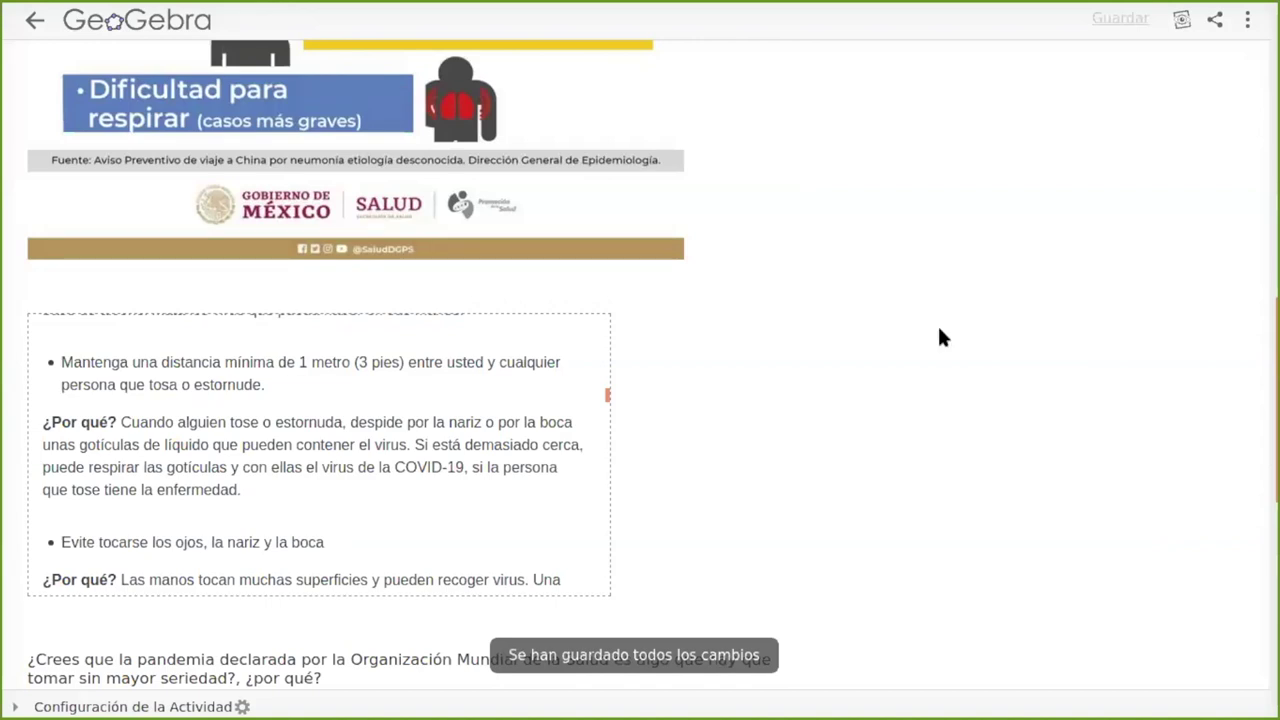
scroll(931, 410, down, 1)
scroll(928, 405, down, 2)
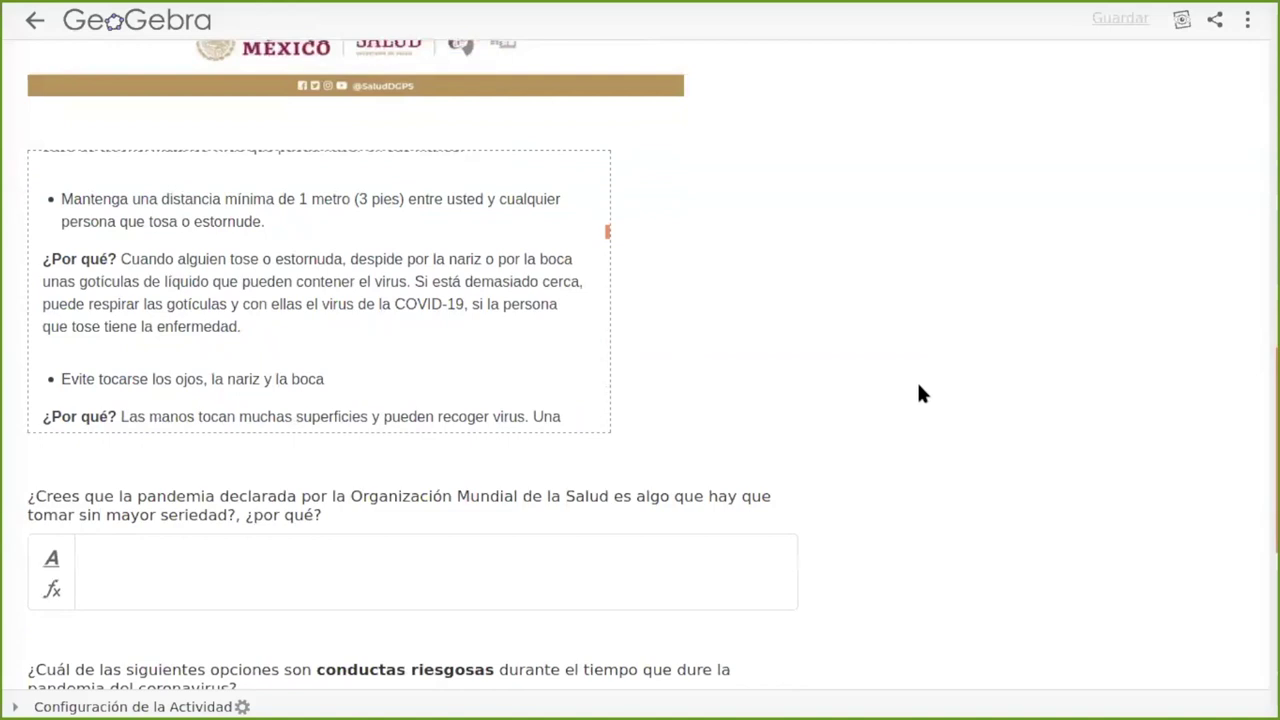
scroll(967, 330, down, 2)
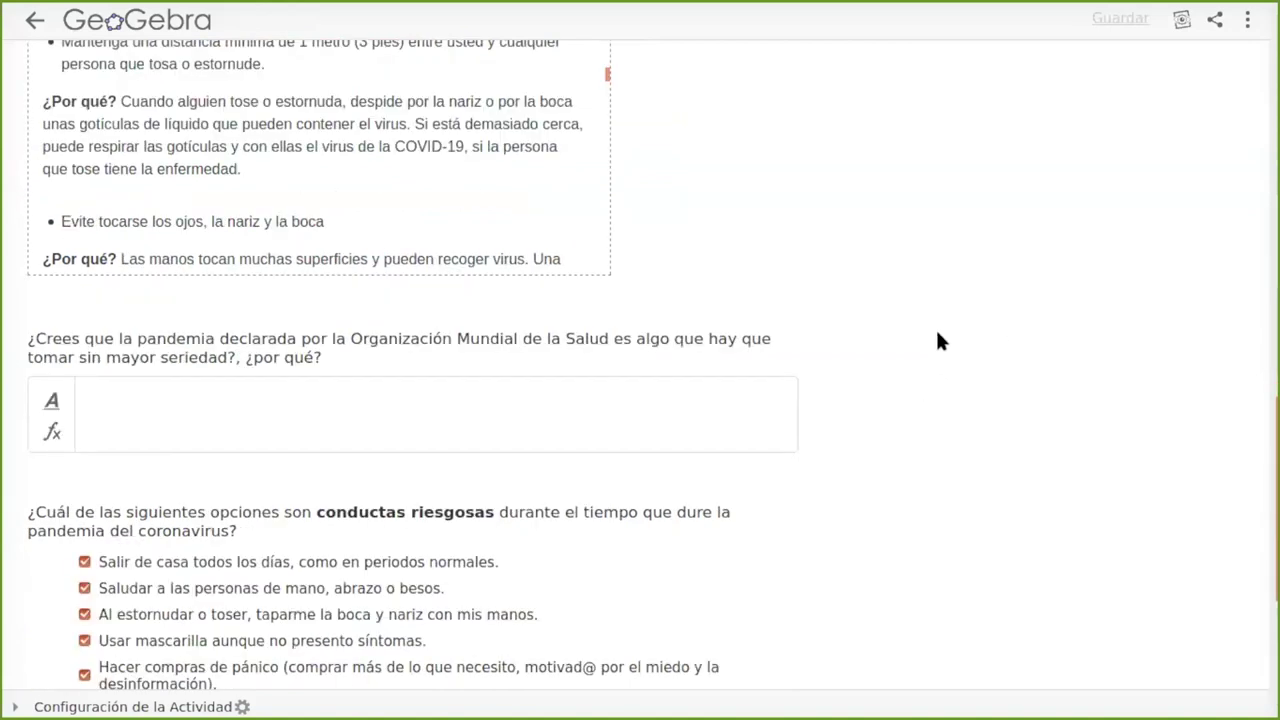
scroll(915, 360, down, 2)
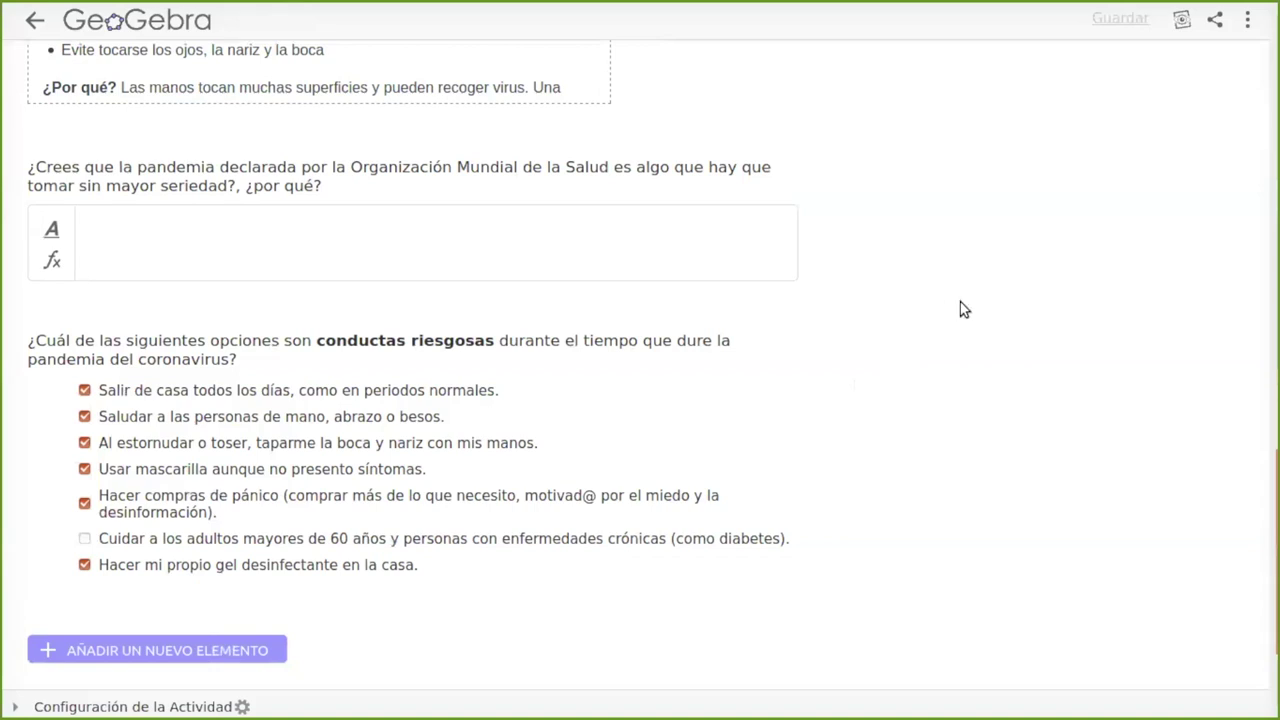
scroll(904, 268, down, 3)
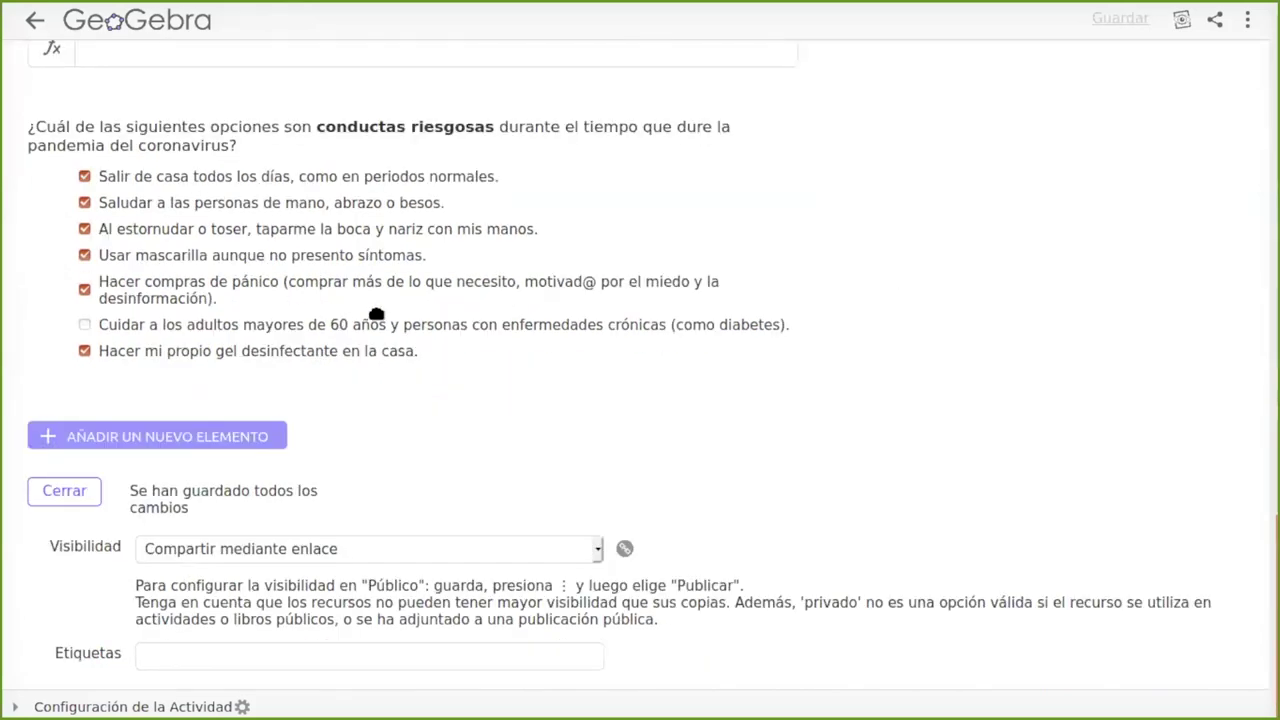
scroll(793, 312, up, 5)
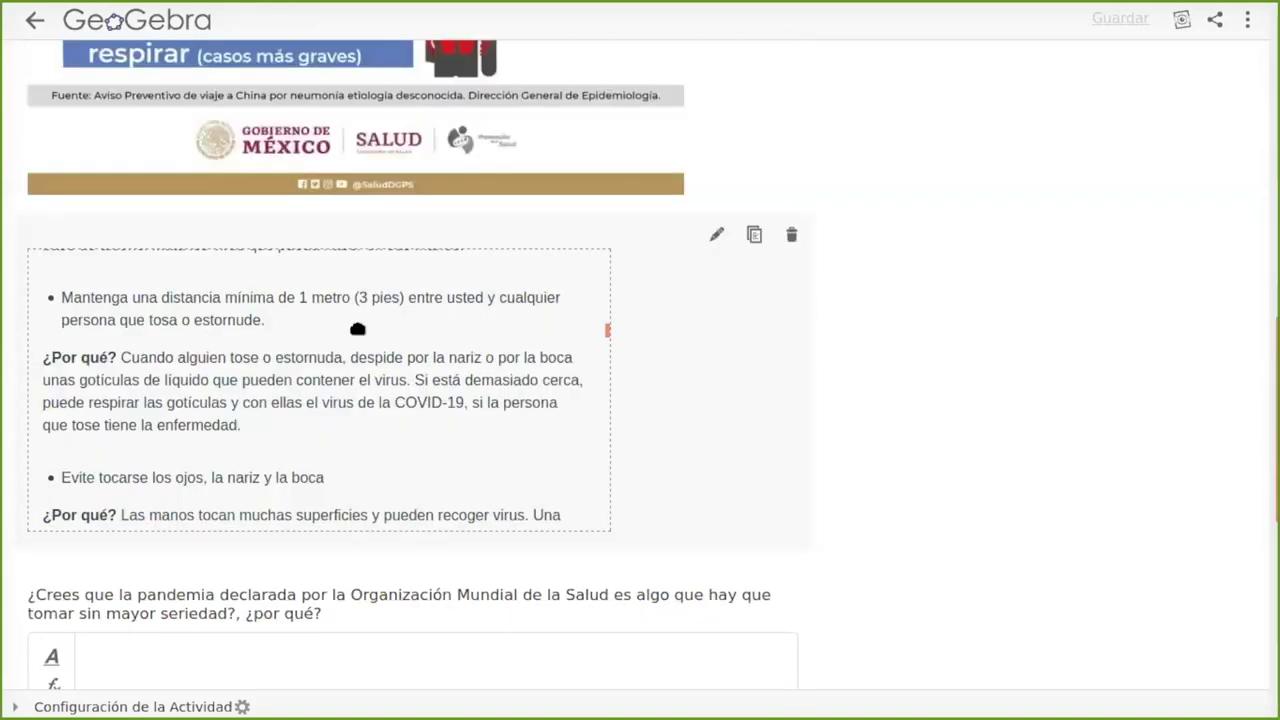
scroll(275, 280, up, 6)
scroll(310, 360, up, 4)
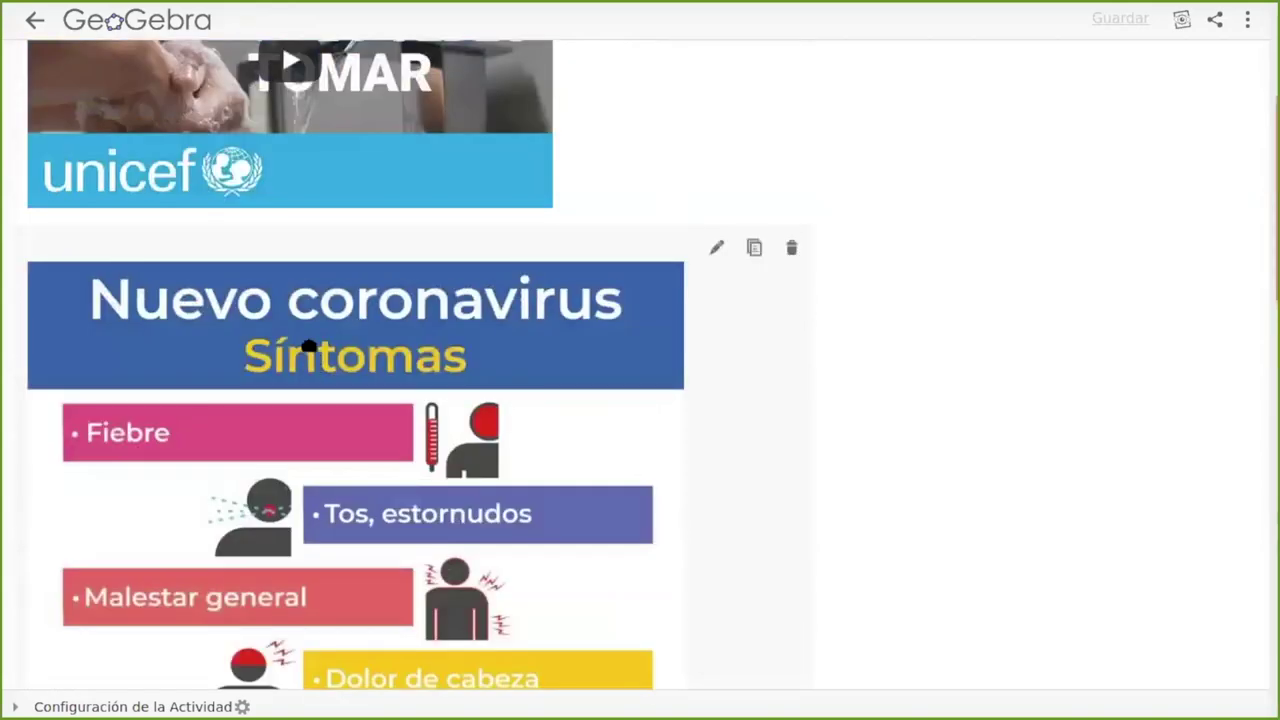
scroll(297, 323, down, 4)
scroll(551, 249, down, 1)
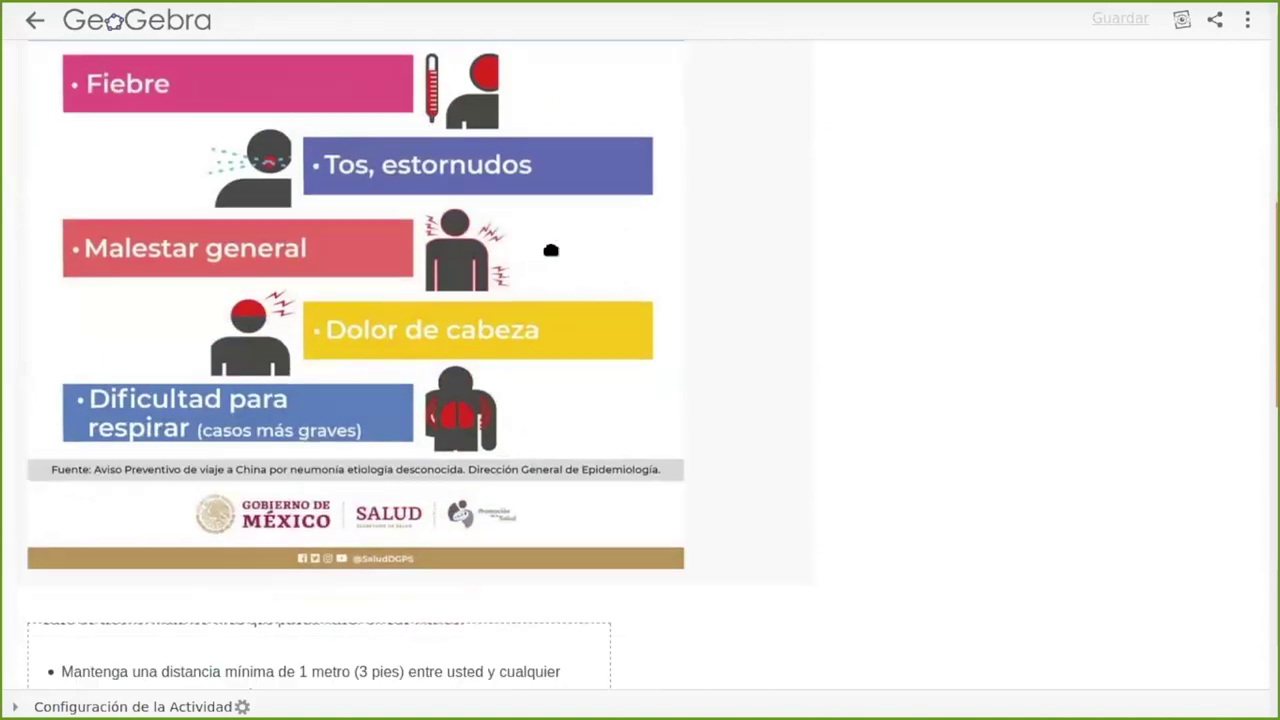
scroll(554, 246, down, 4)
scroll(960, 386, down, 3)
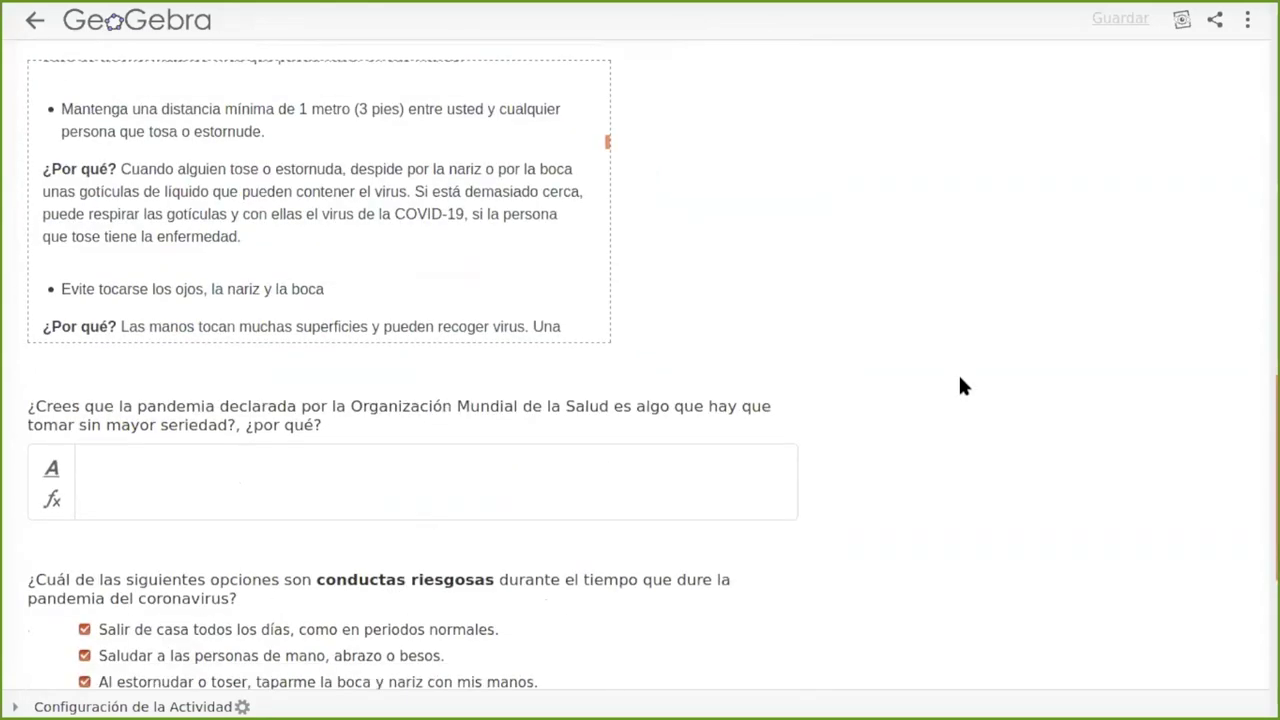
- Add the file "Cuando limpiarse las manos.pdf" as a new PDF element below the questions and save the activity
scroll(213, 443, down, 5)
click(213, 443)
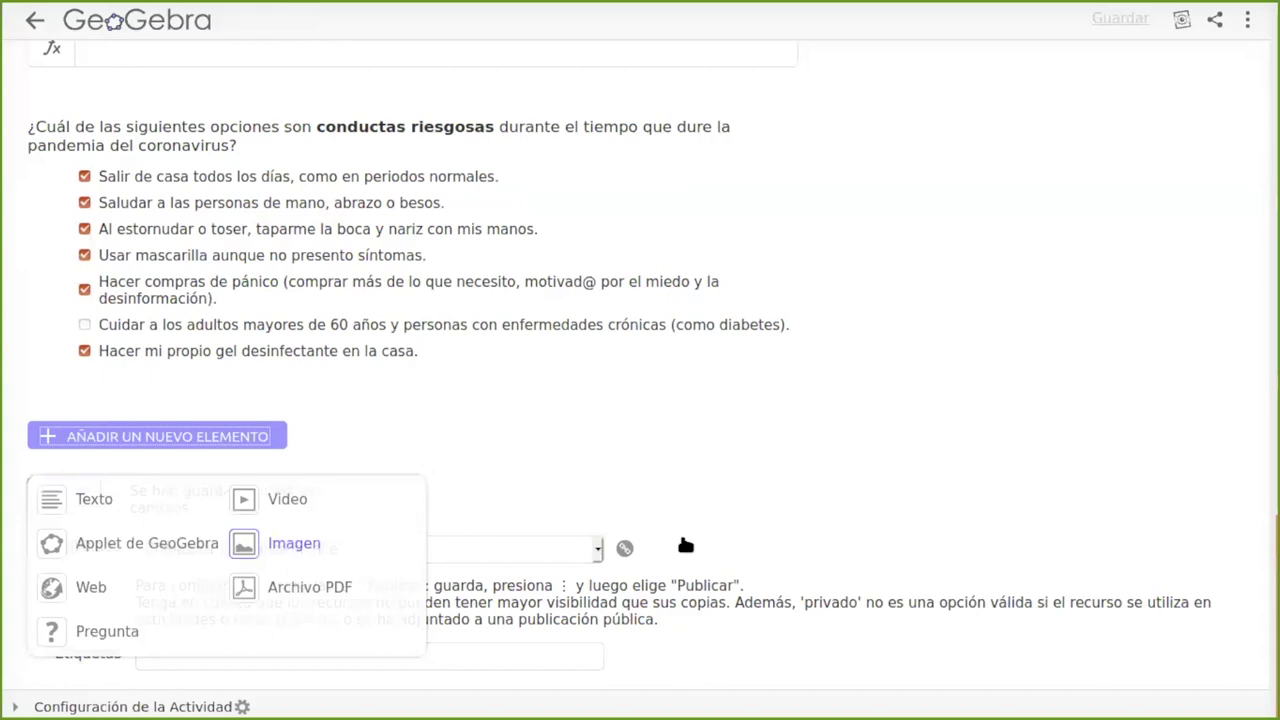
key(alt+Tab)
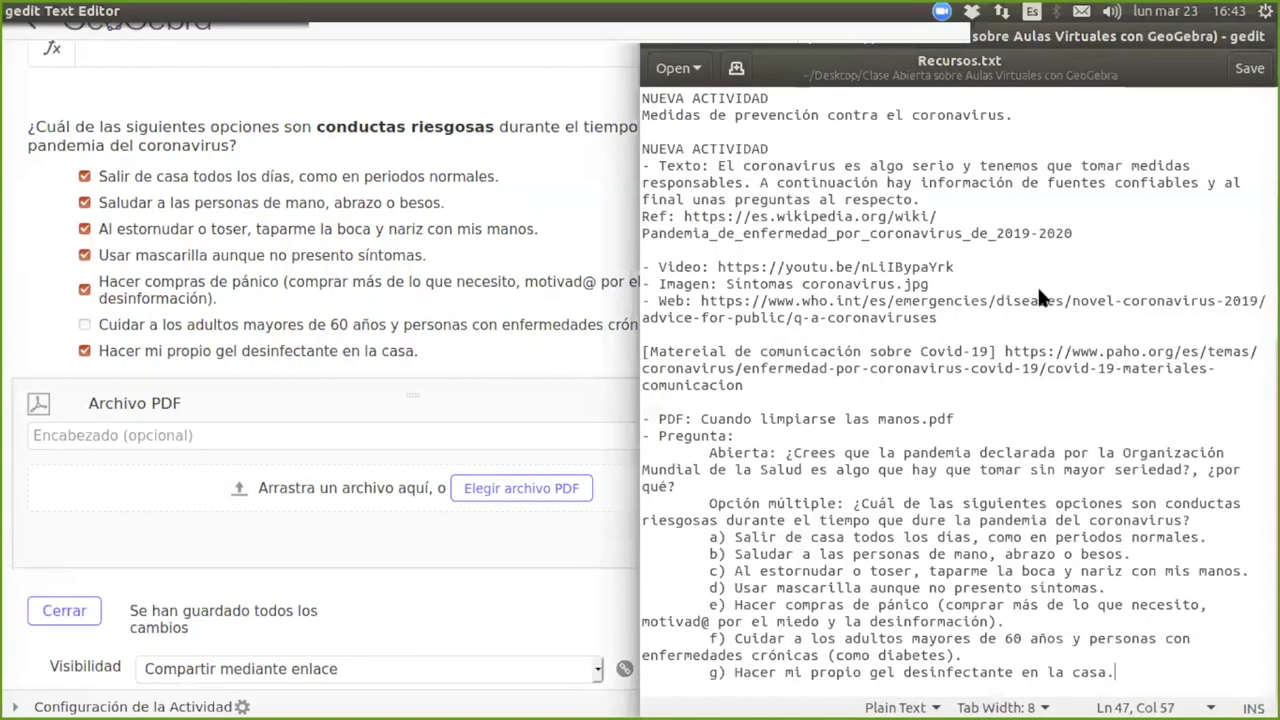
key(alt+Tab)
drag(1005, 226, 509, 514)
click(447, 398)
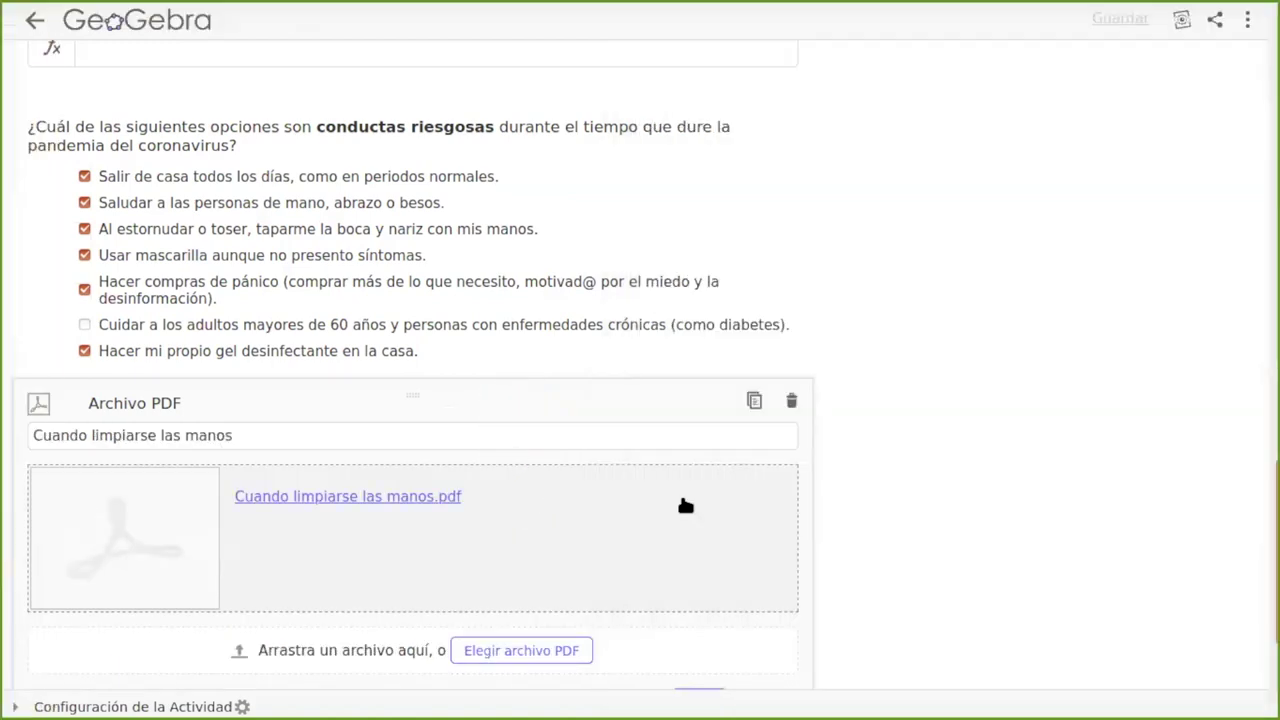
scroll(685, 505, down, 5)
click(694, 420)
click(1121, 20)
- Look over the activity from its title to the PDF element and open its resource view in a new browser tab
scroll(983, 428, up, 5)
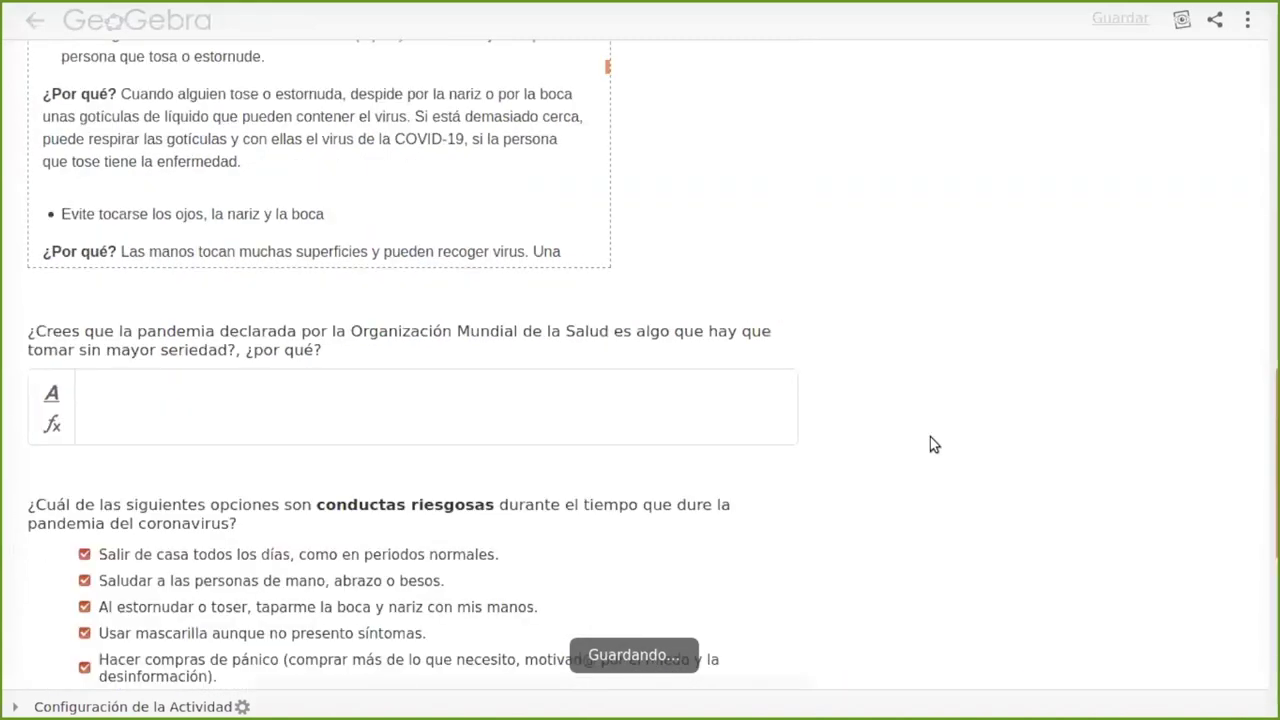
scroll(918, 430, up, 10)
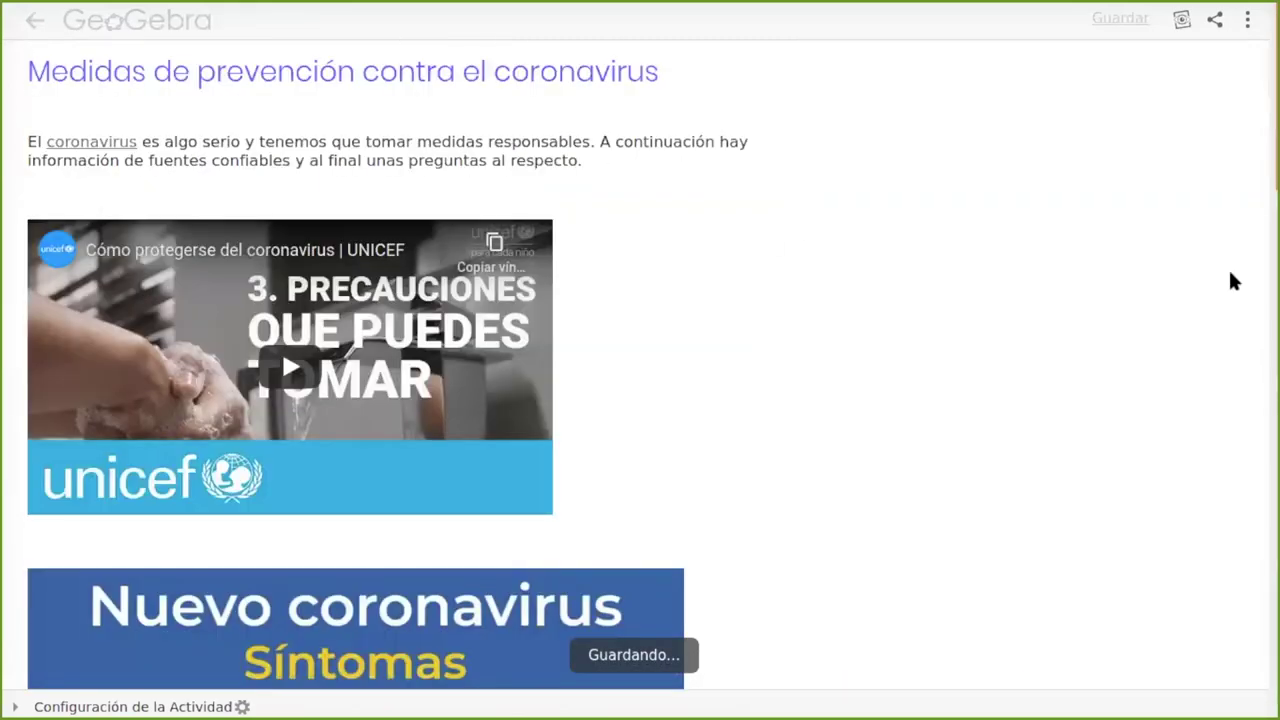
scroll(1258, 400, down, 2)
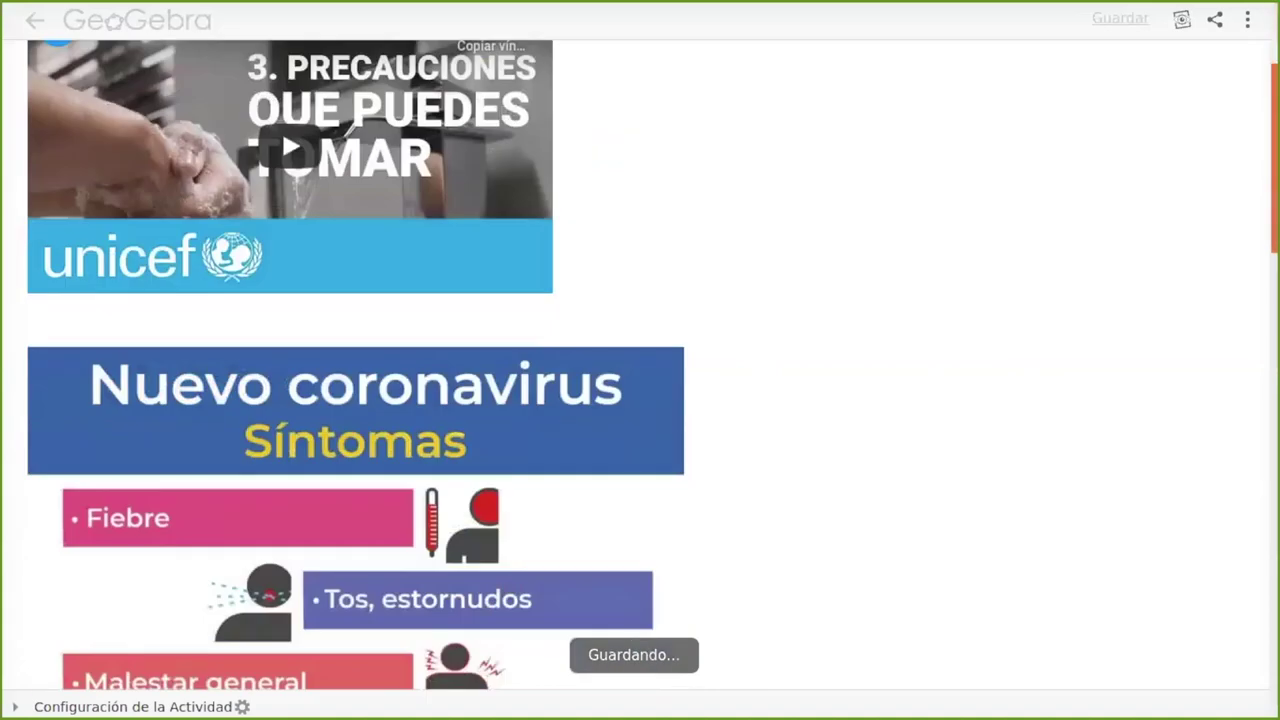
scroll(217, 503, down, 10)
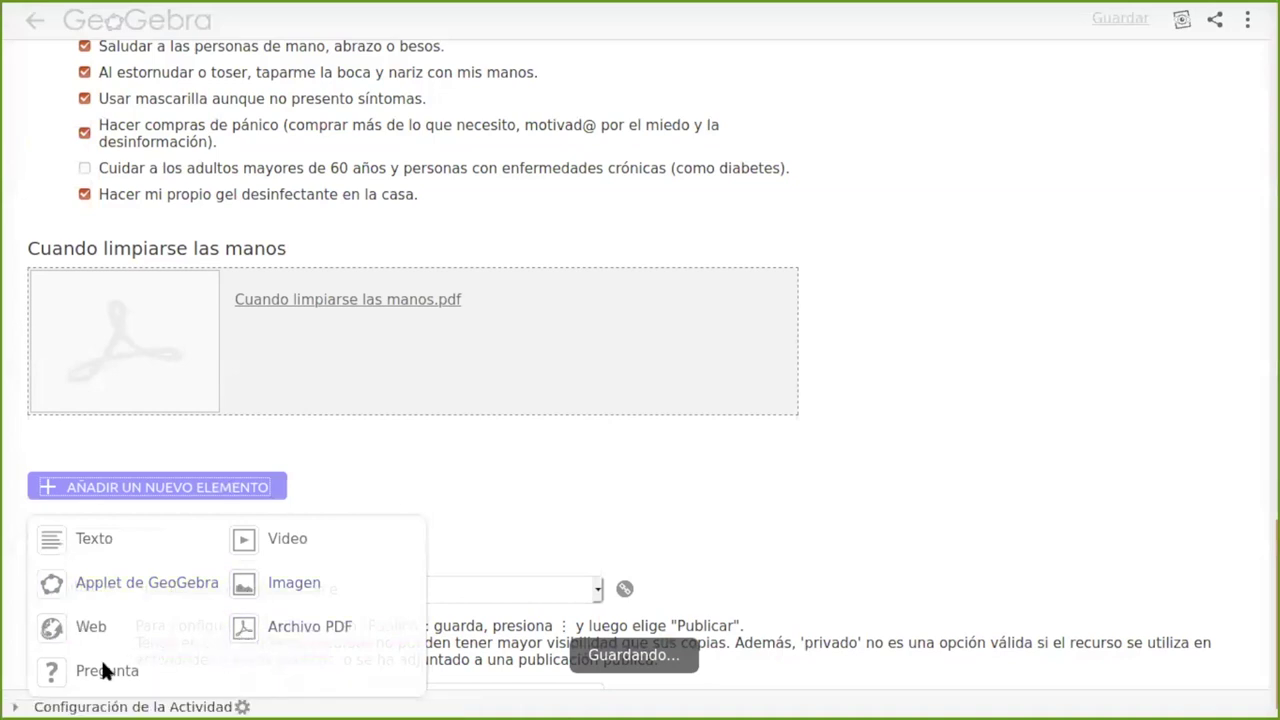
click(990, 385)
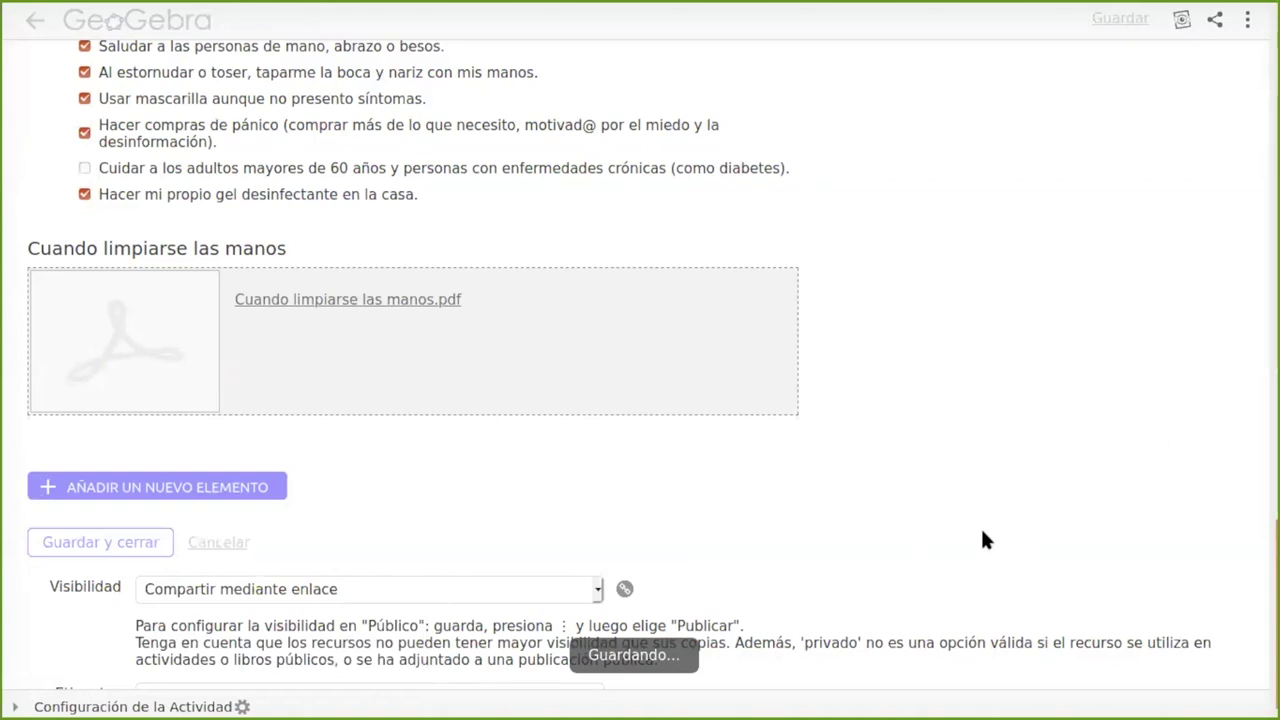
right_click(1182, 32)
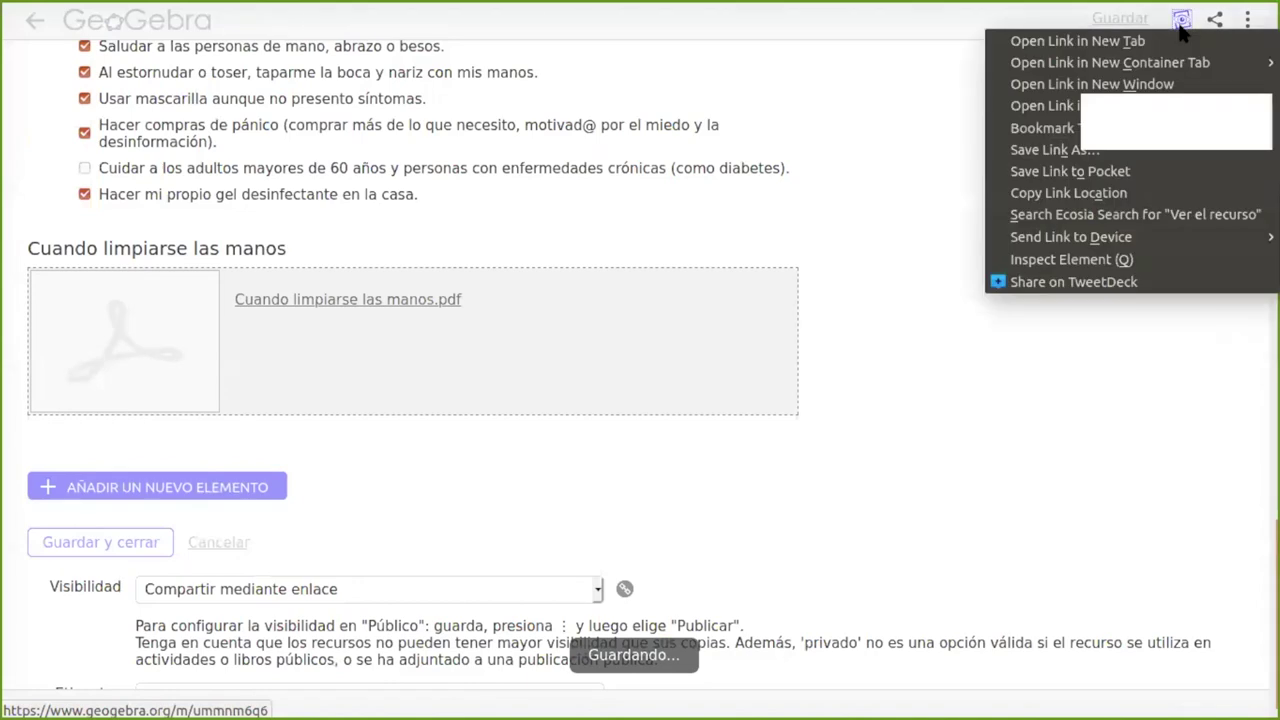
click(1066, 41)
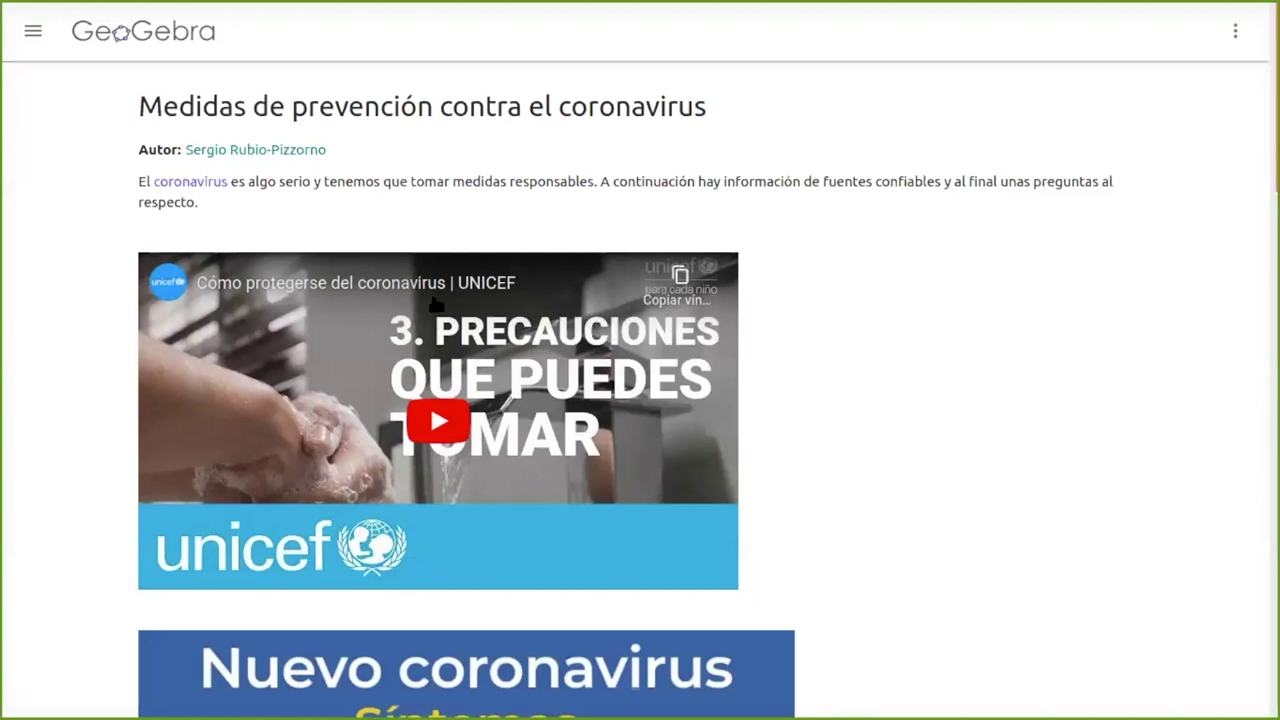
- Play the embedded UNICEF video, try it in full screen with sound, return to the page and pause it
click(432, 415)
scroll(497, 318, down, 1)
right_click(396, 204)
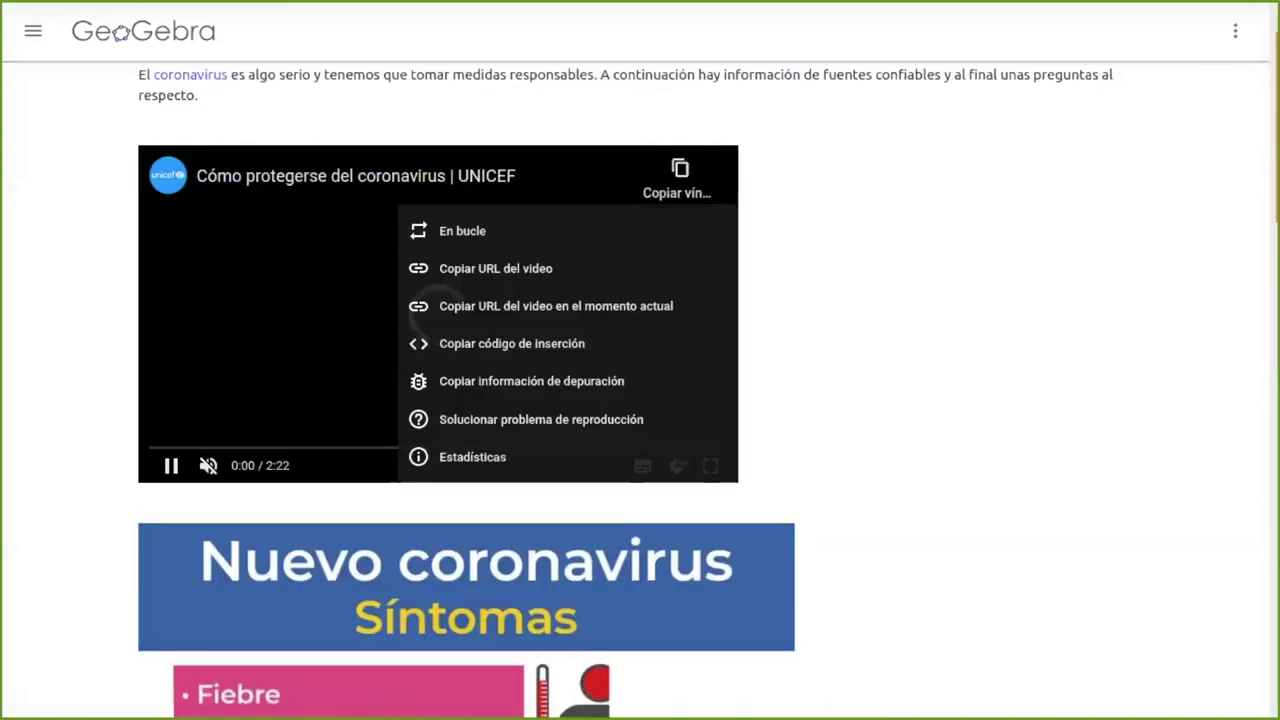
click(334, 299)
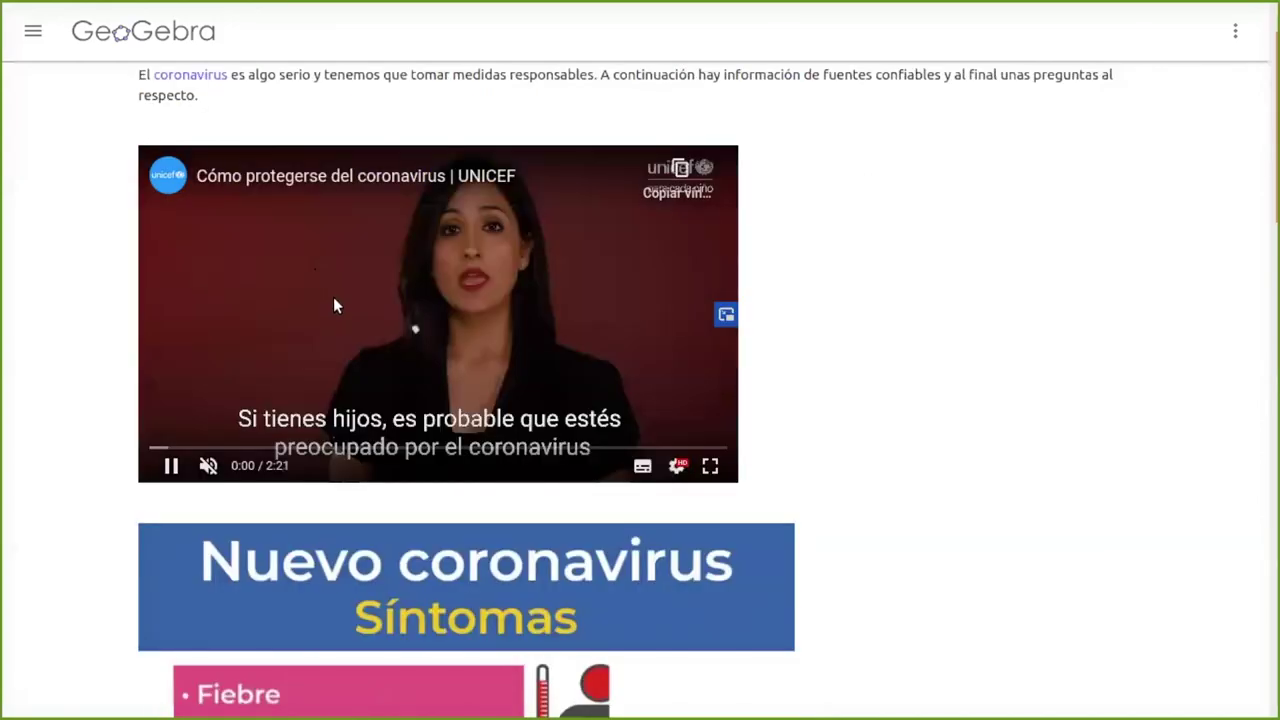
click(710, 466)
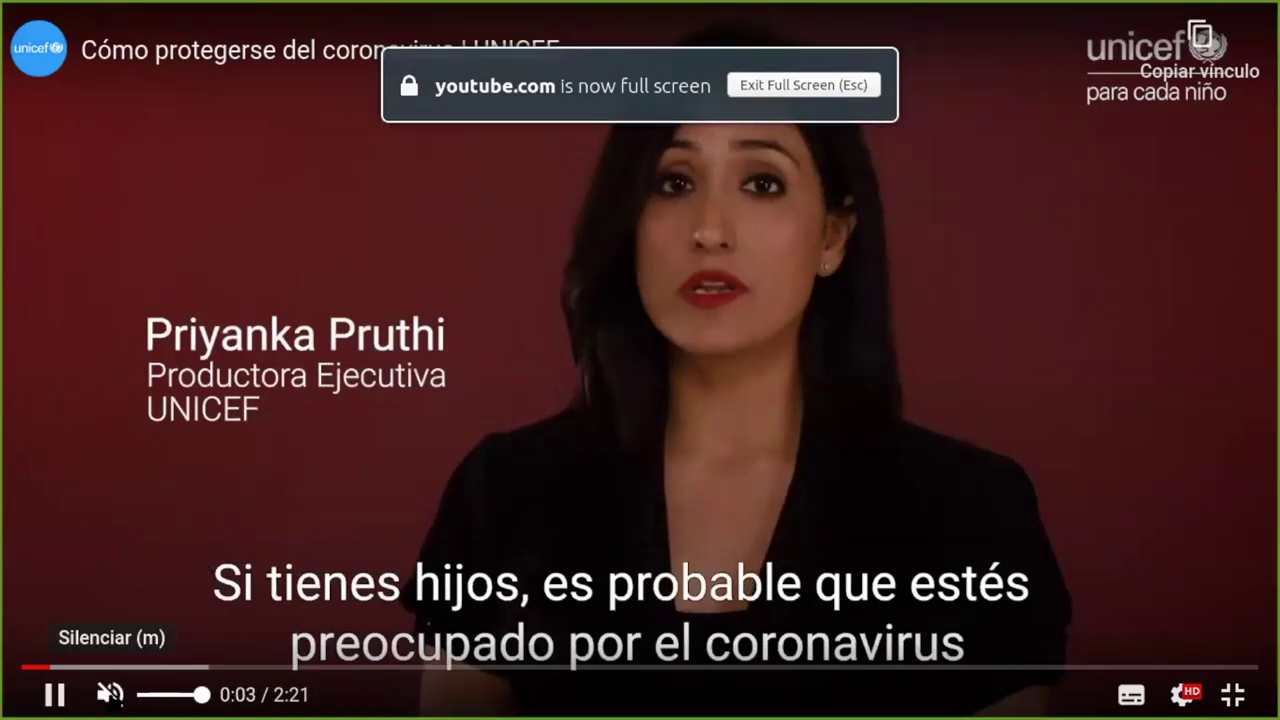
click(110, 694)
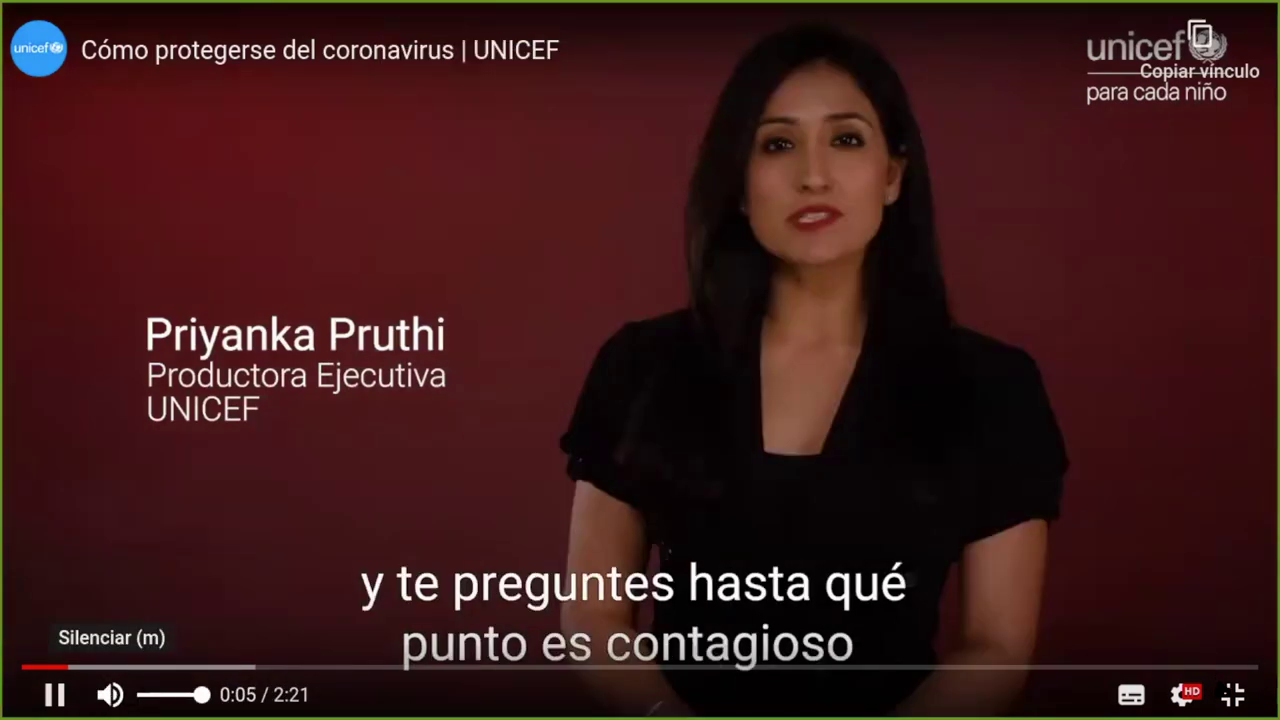
click(1226, 697)
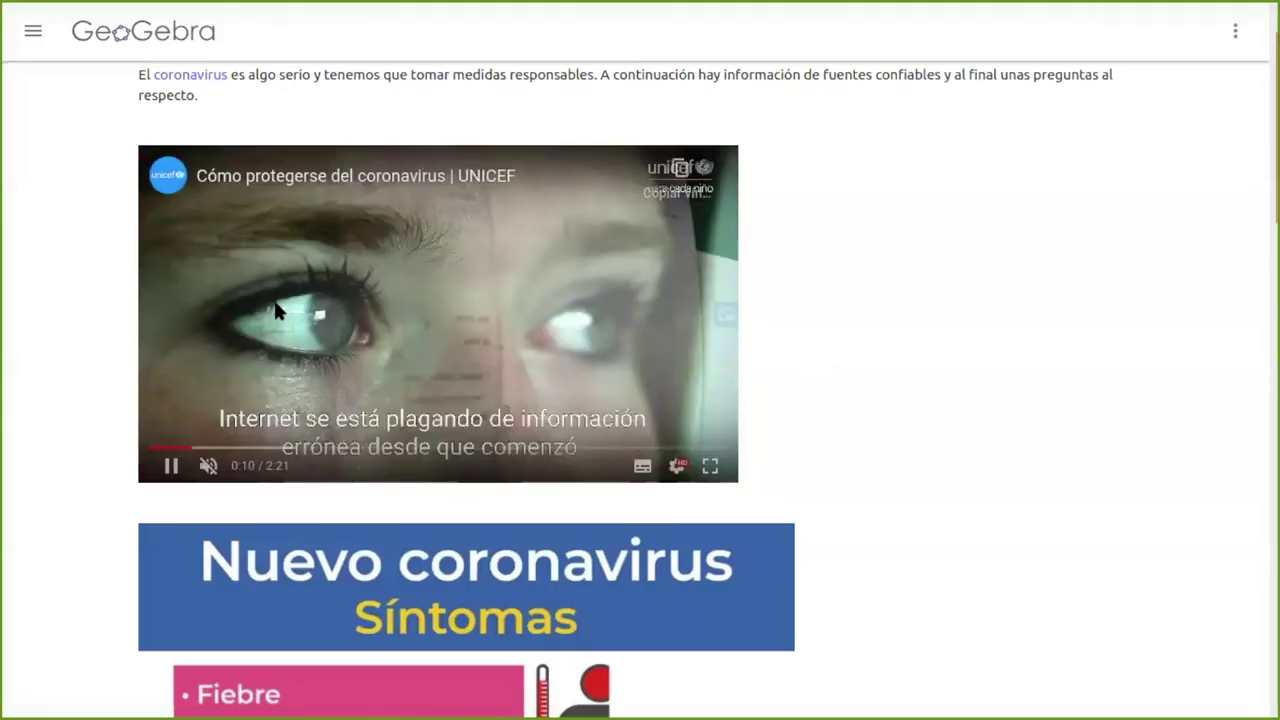
click(691, 323)
- Examine the symptoms image and read through the embedded Organización Mundial de la Salud questions-and-answers page on COVID-19
scroll(881, 236, down, 3)
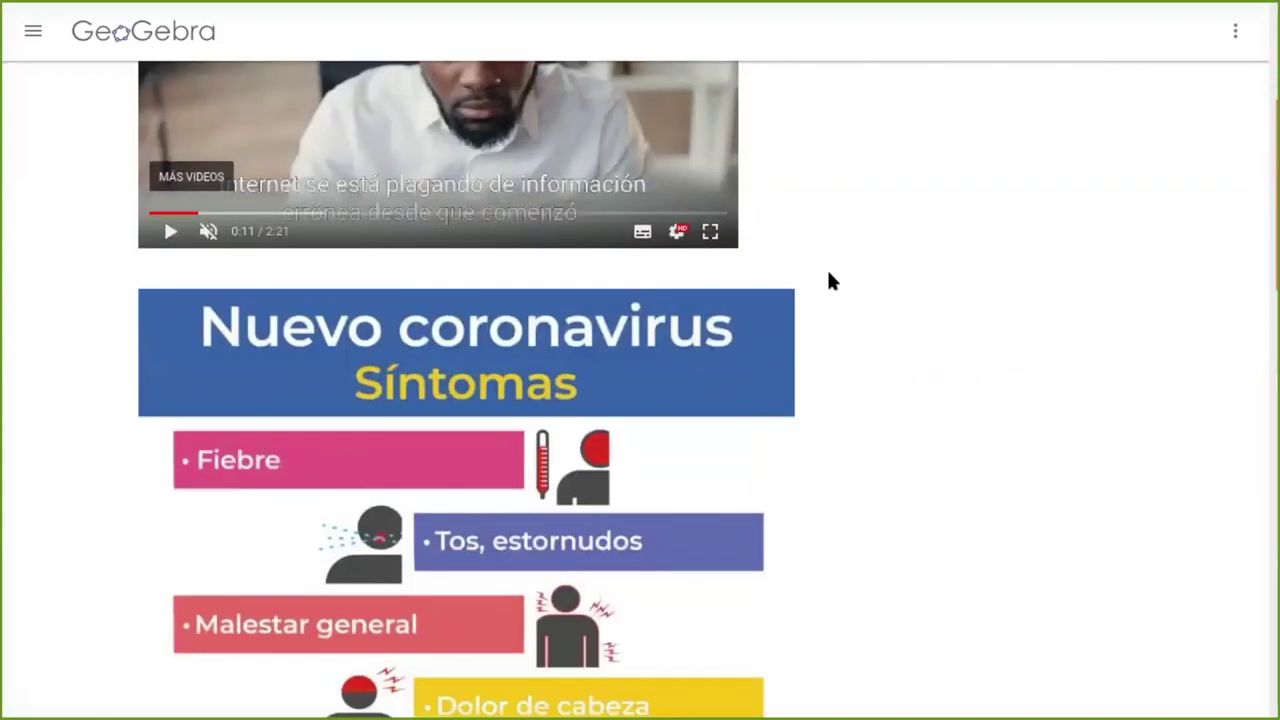
scroll(689, 350, down, 1)
drag(829, 306, 869, 266)
scroll(869, 266, down, 3)
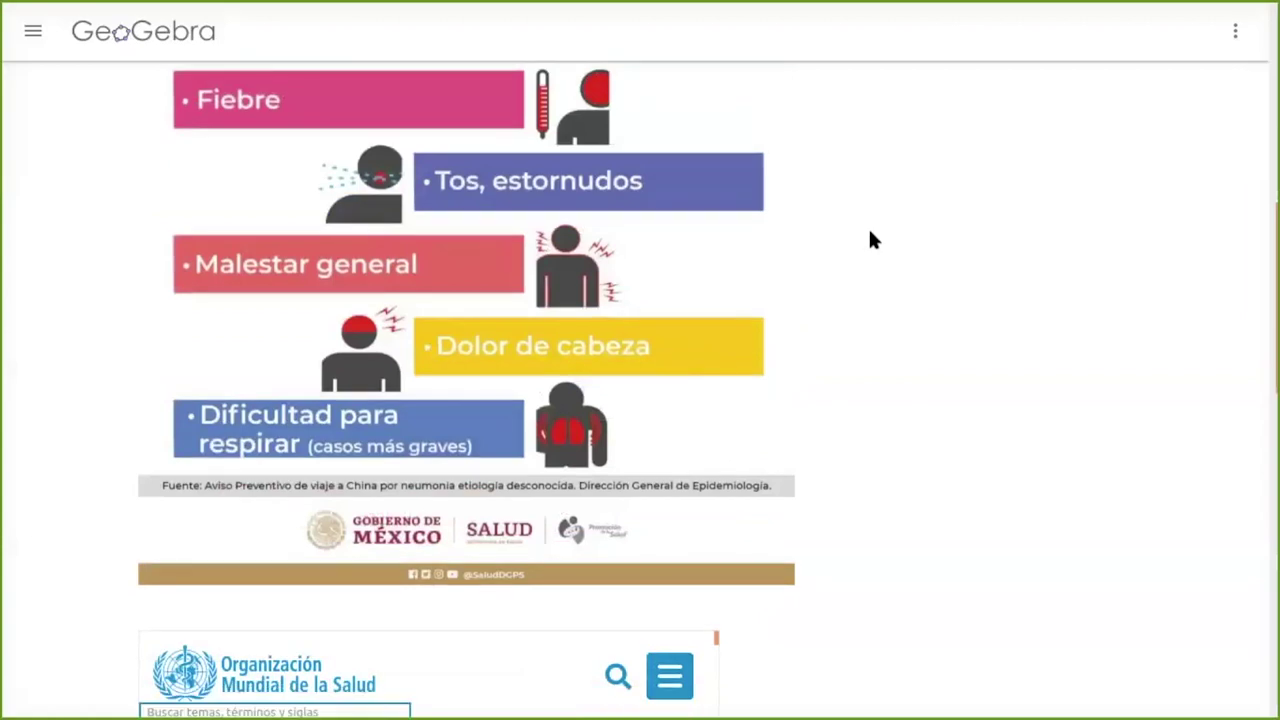
scroll(869, 240, down, 4)
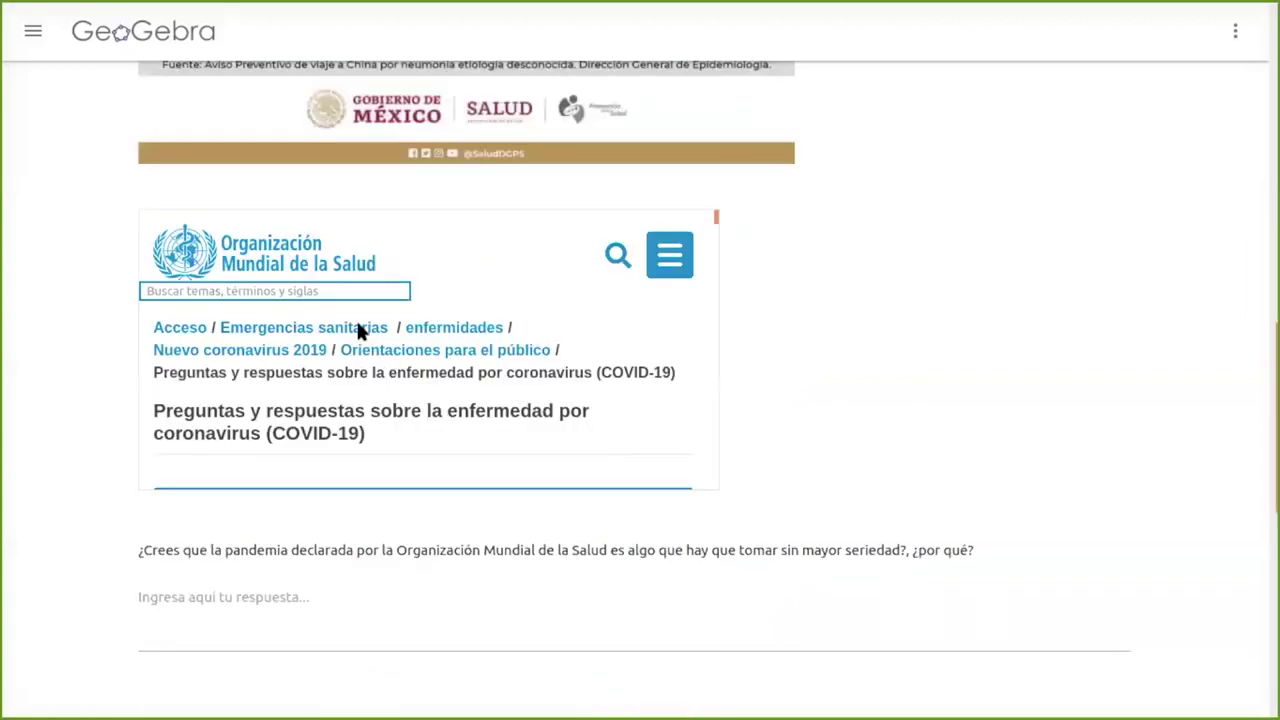
scroll(358, 329, down, 2)
scroll(358, 329, down, 4)
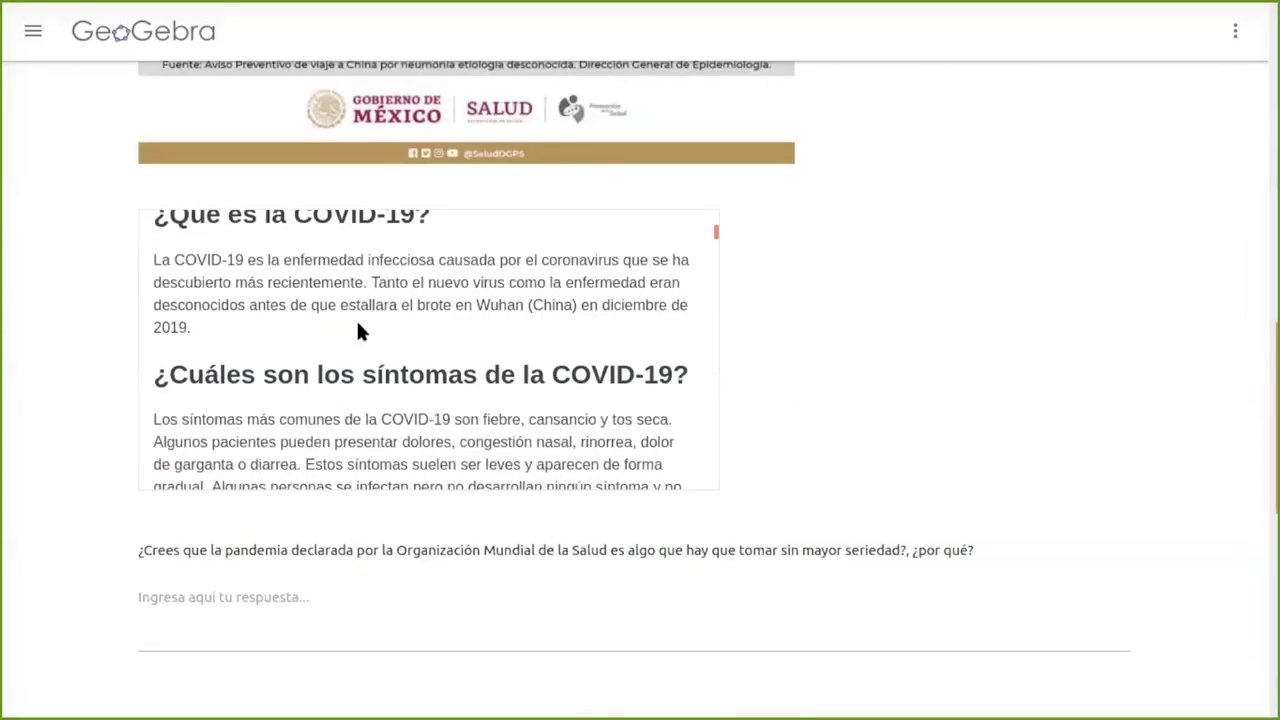
scroll(358, 330, down, 3)
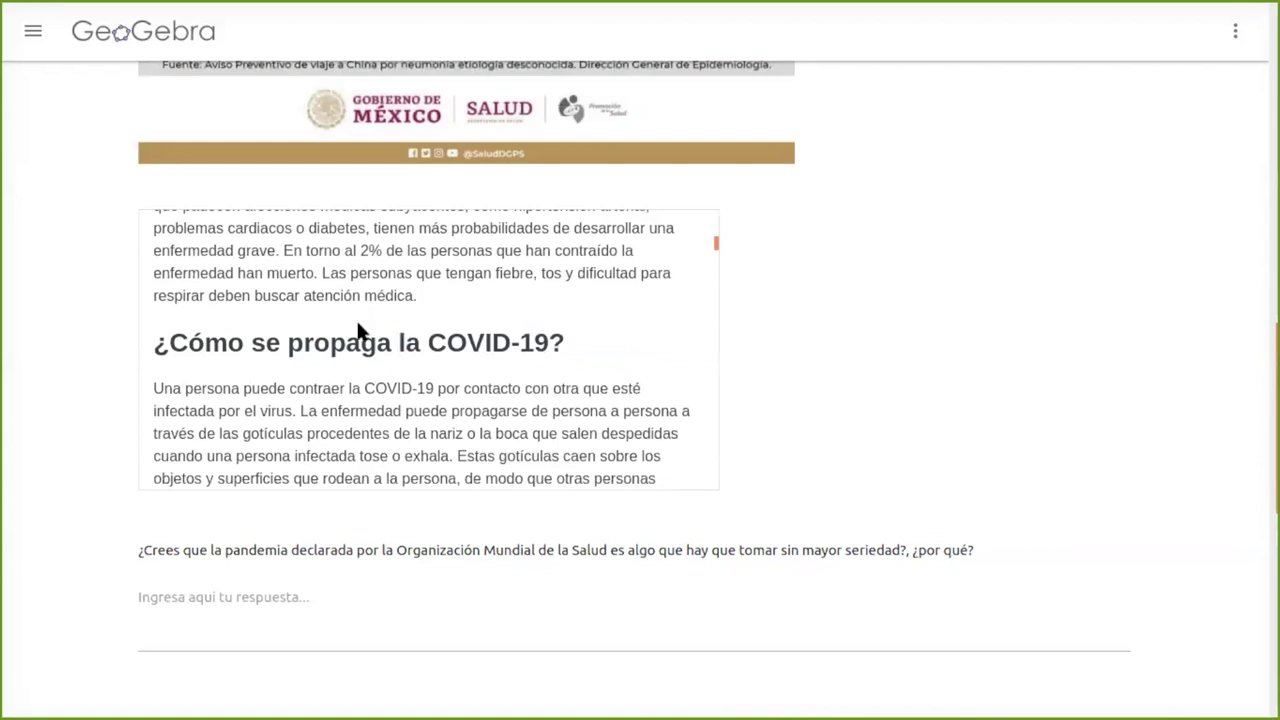
scroll(358, 330, down, 3)
scroll(340, 325, down, 3)
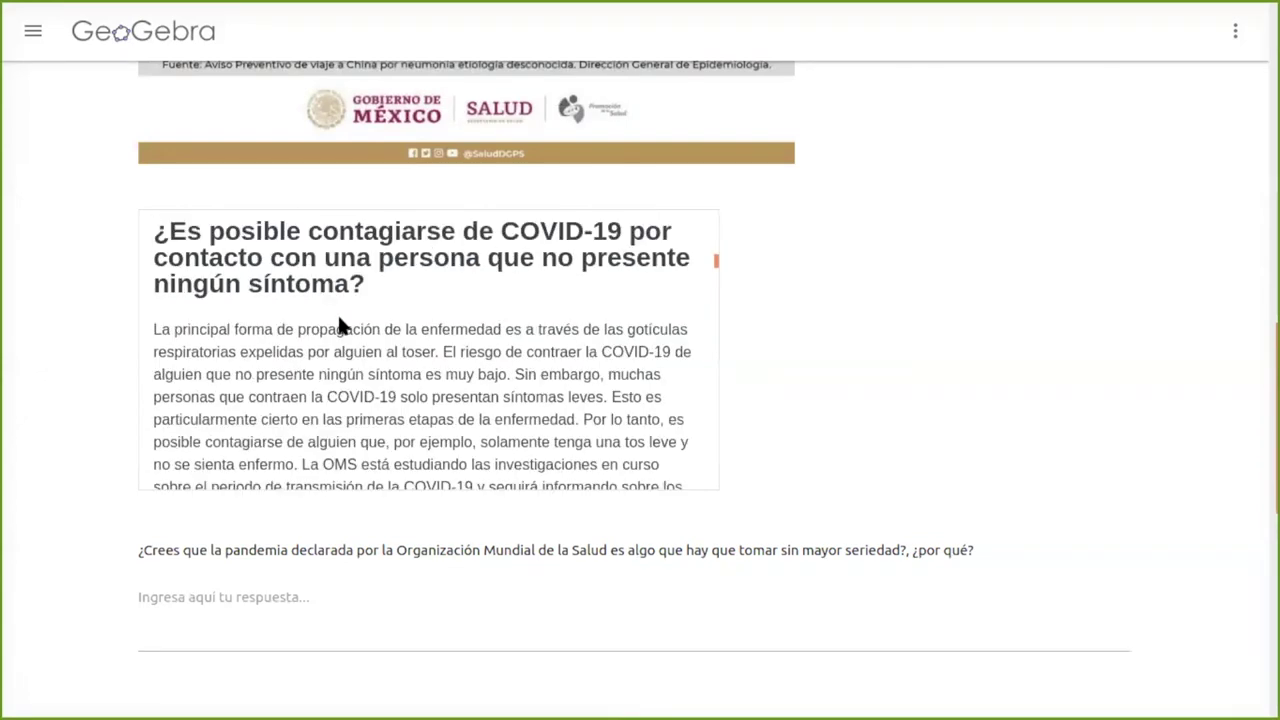
scroll(347, 343, down, 3)
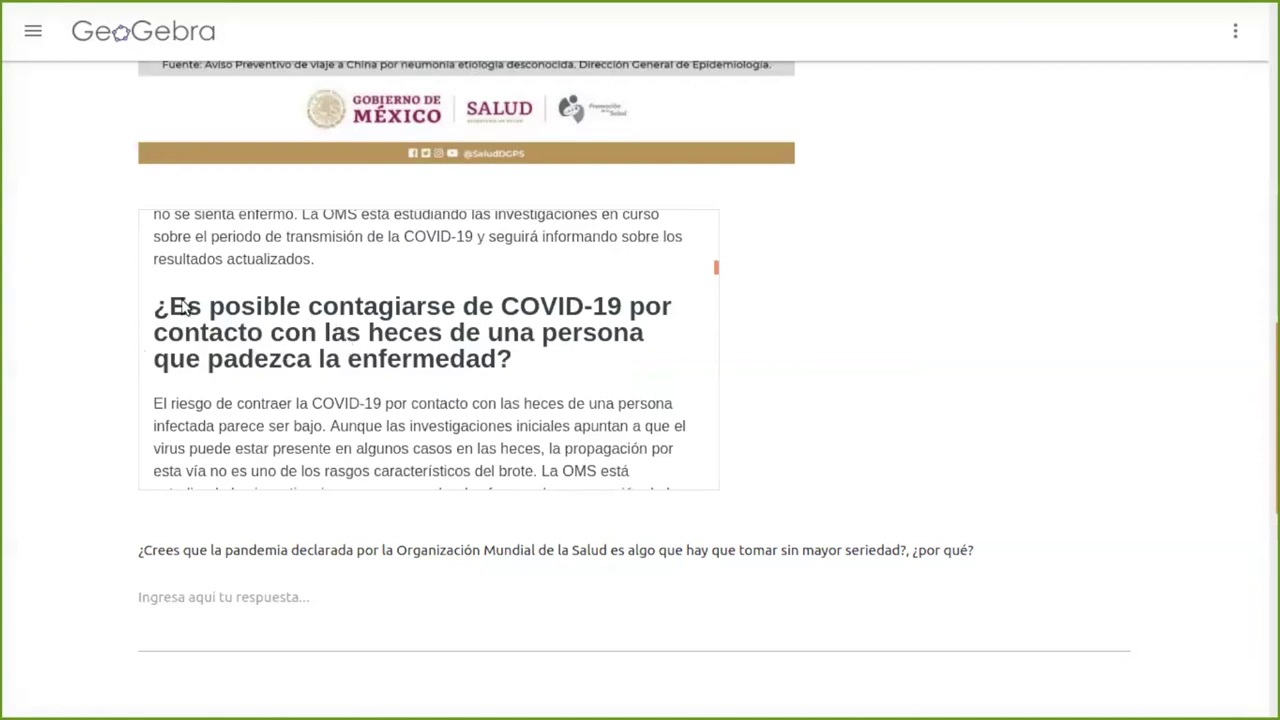
- Answer the open question about taking the pandemic seriously with "Respuesta." and bring the multiple-choice question into view
scroll(157, 330, down, 2)
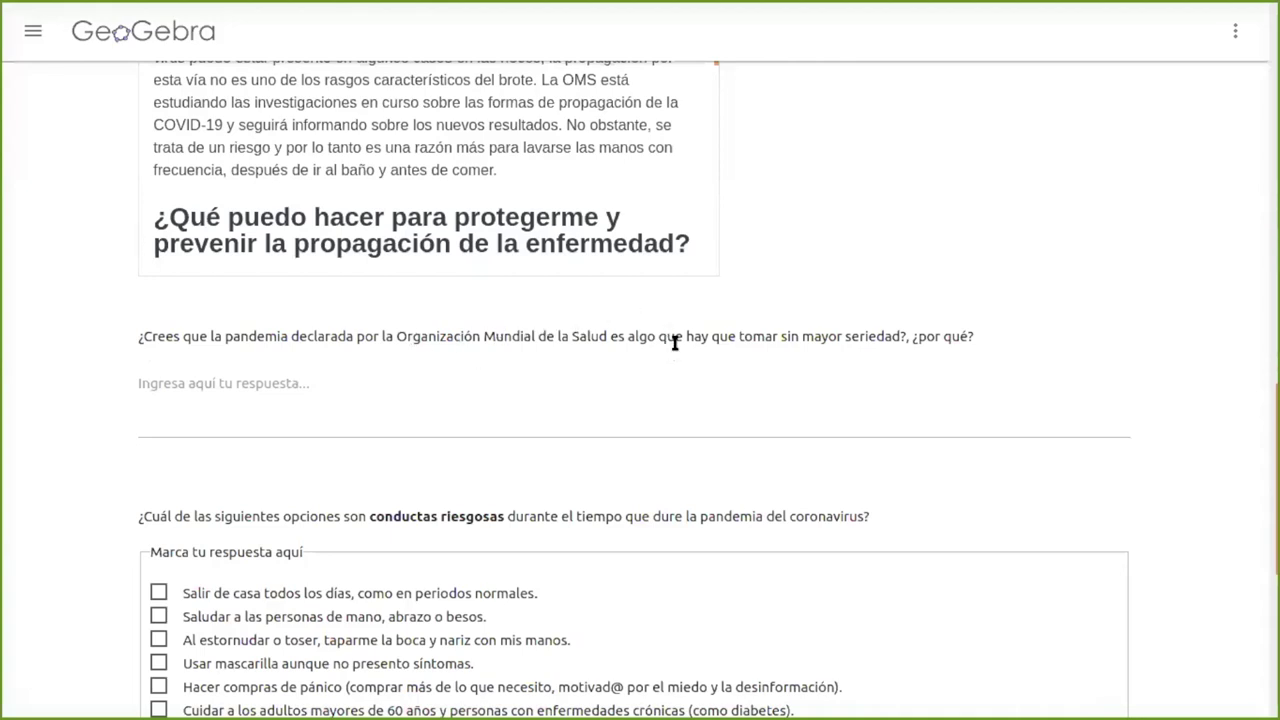
click(365, 403)
text(Respuesta.)
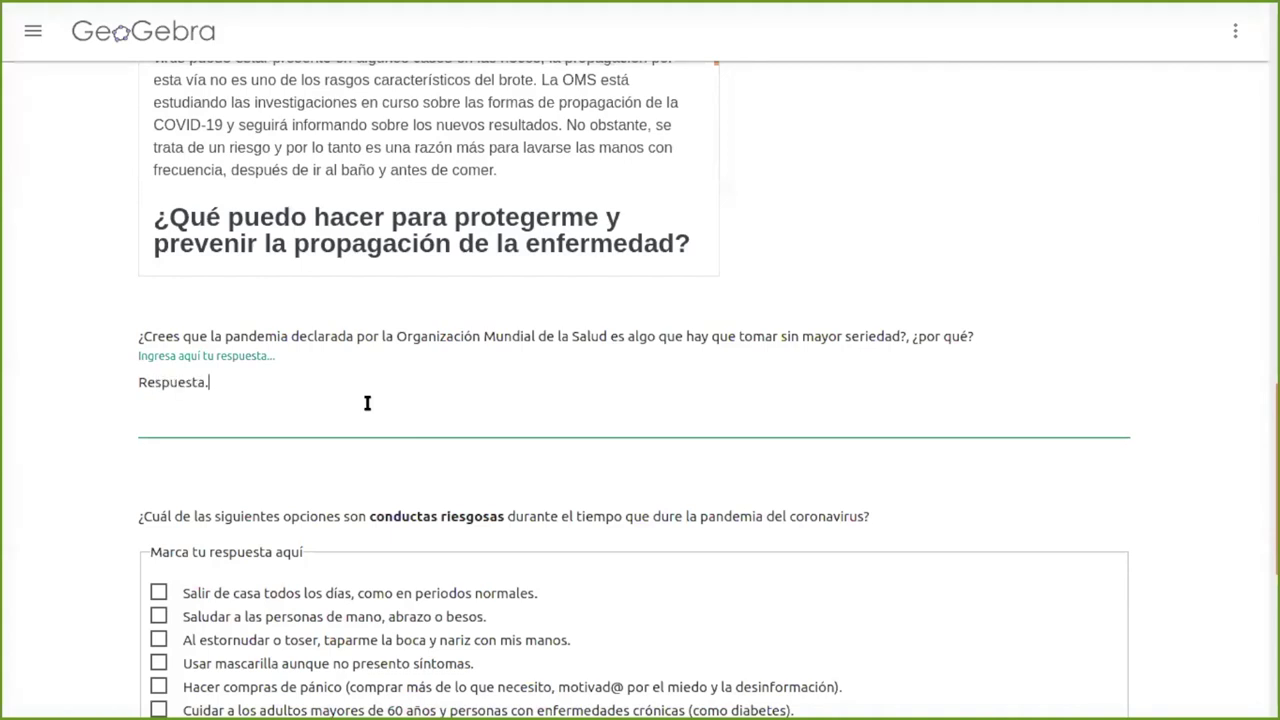
scroll(335, 285, down, 3)
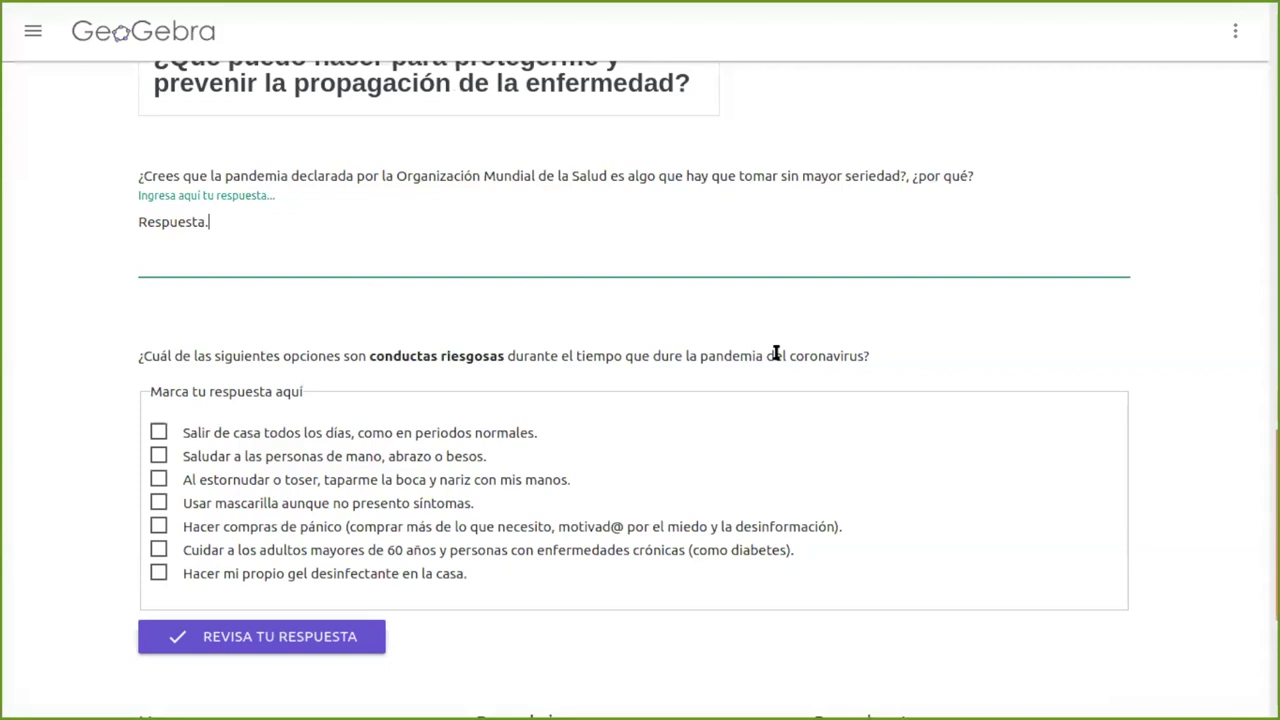
- Mark daily outings, physical greetings, covering coughs with hands, panic buying and homemade gel as the risky behaviours and check the answer
click(214, 428)
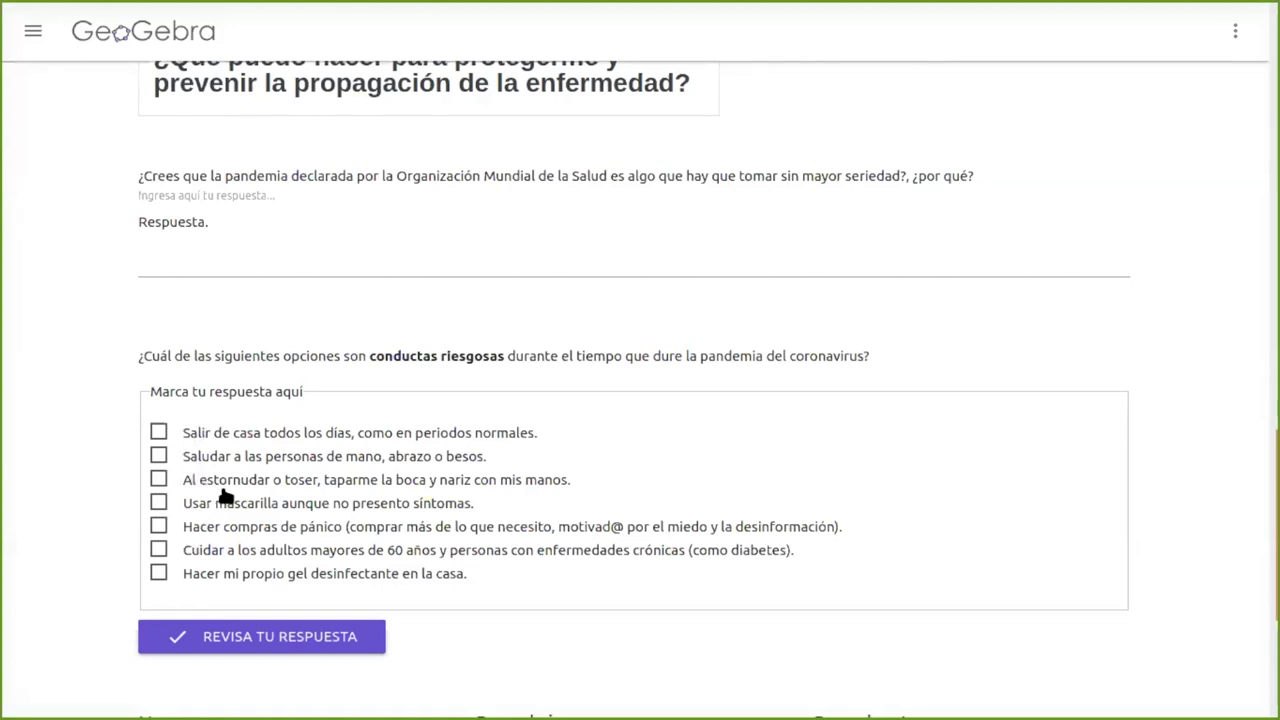
click(160, 436)
click(158, 456)
click(160, 482)
click(161, 530)
click(160, 574)
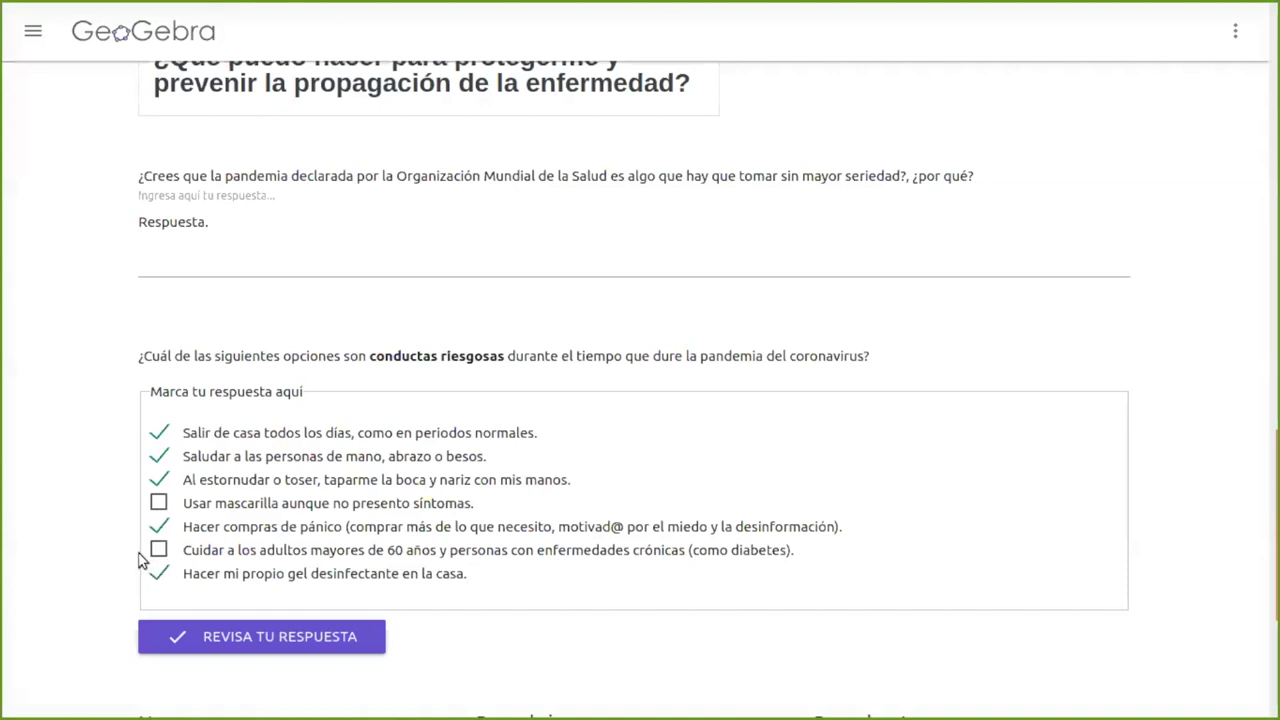
click(205, 648)
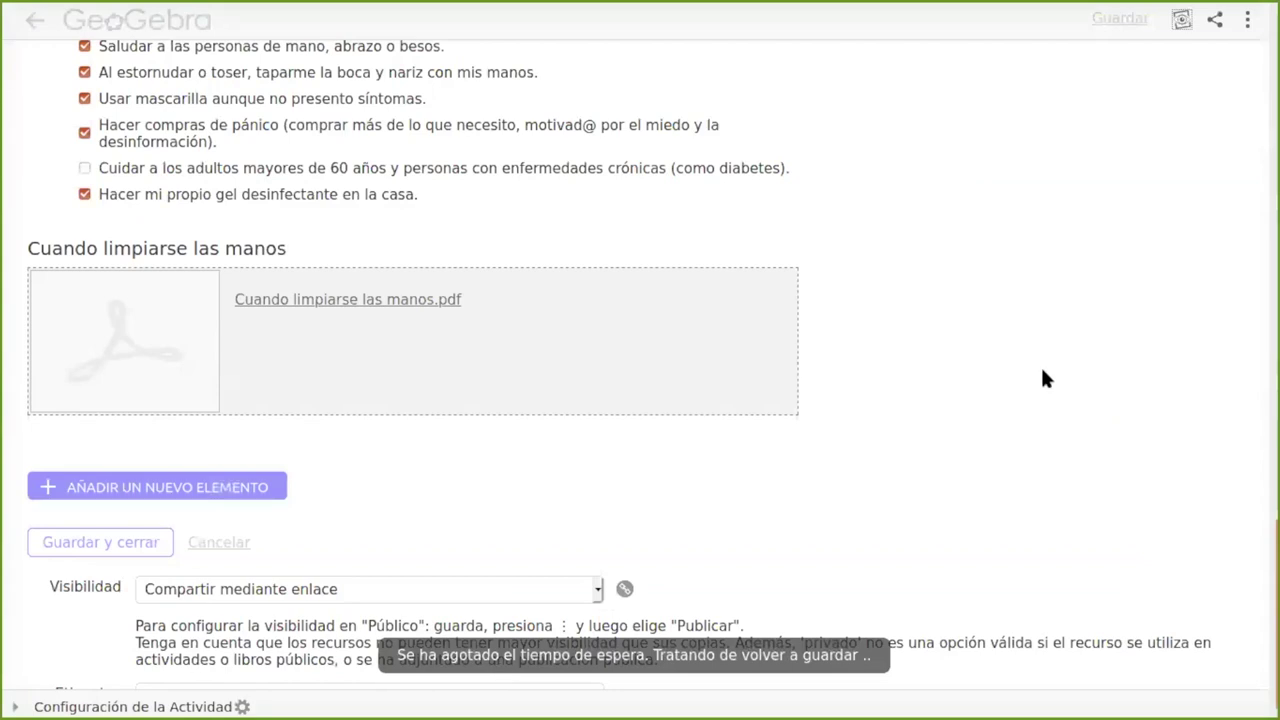
- Leave full screen in the activity editor and delete the "Cuando limpiarse las manos" PDF element
key(F11)
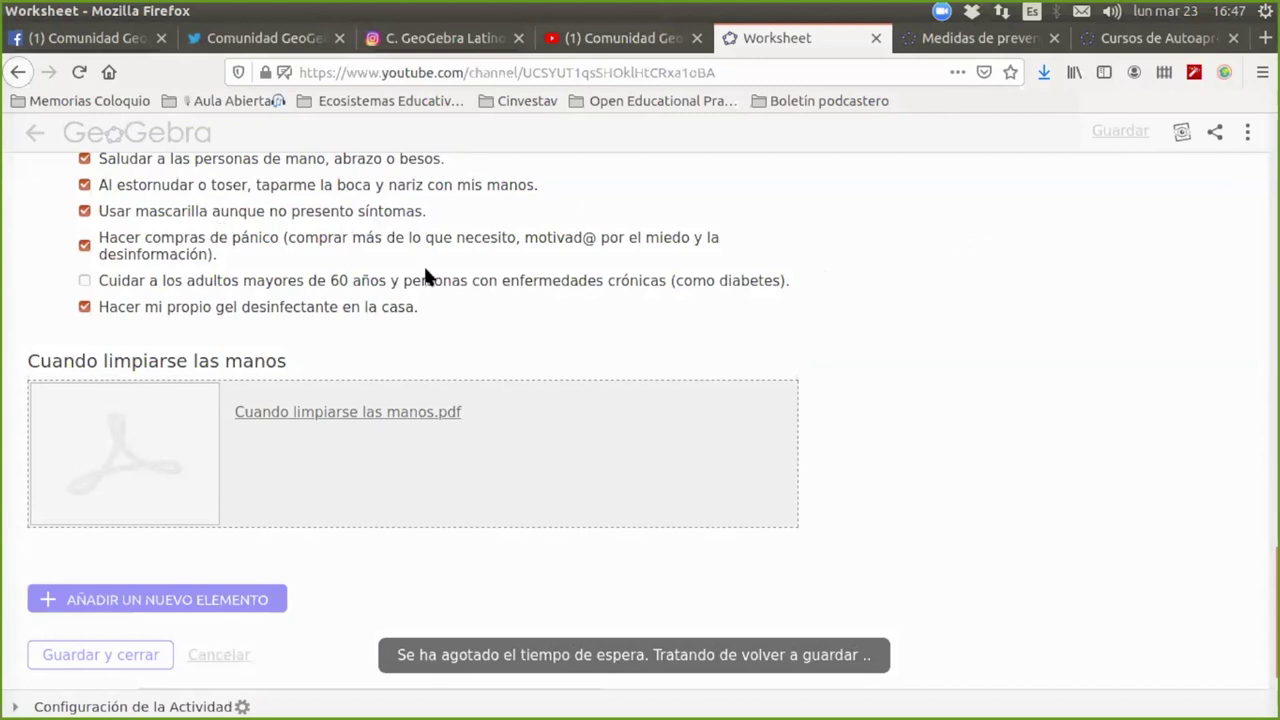
scroll(922, 370, down, 3)
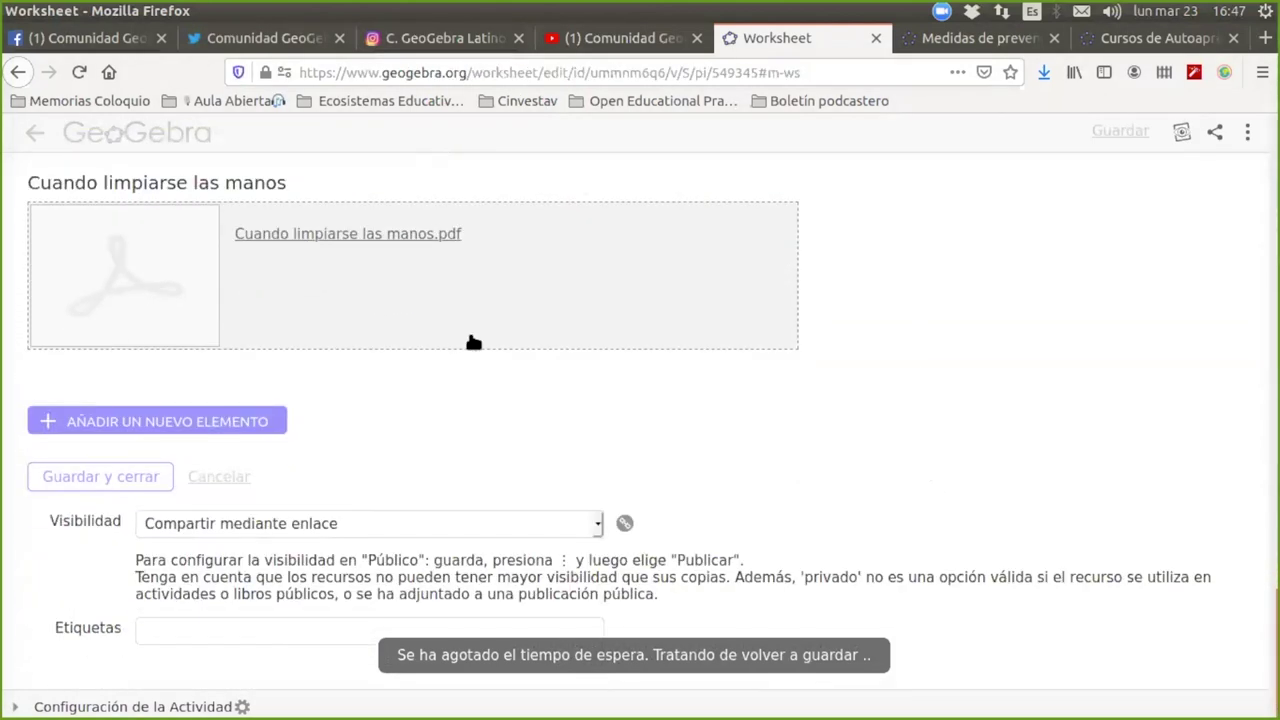
scroll(800, 330, up, 3)
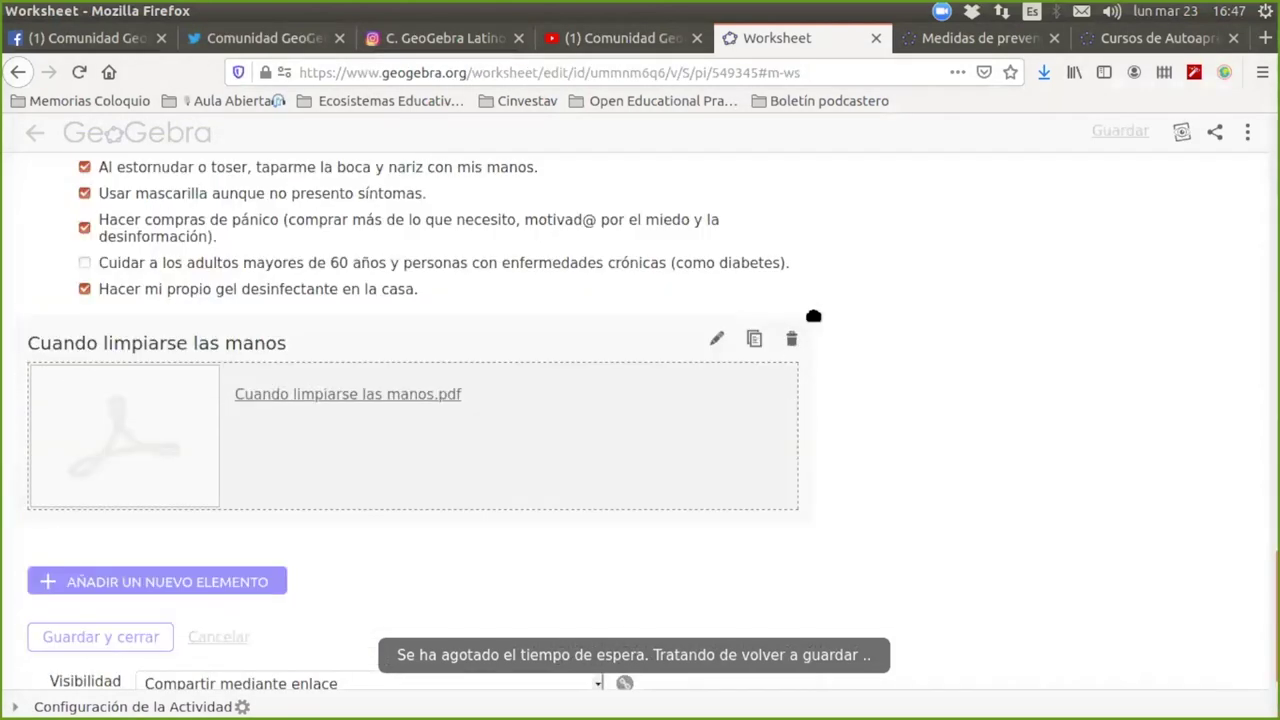
click(791, 340)
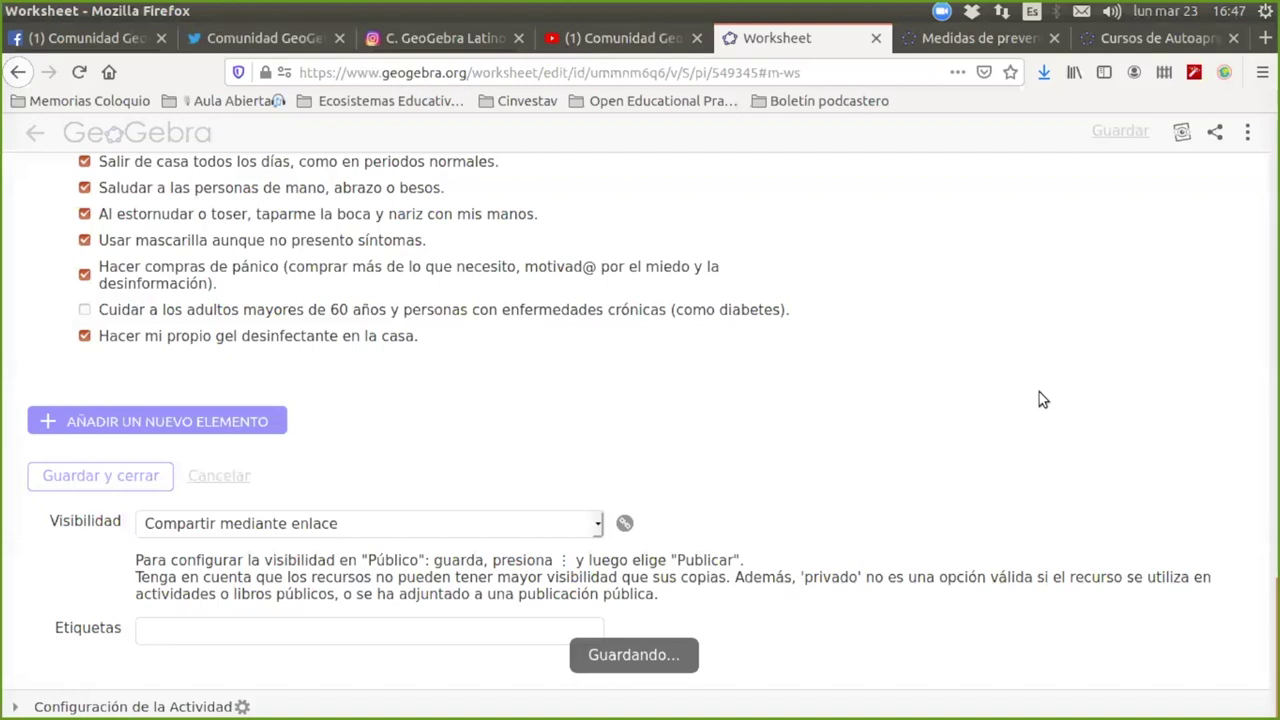
- Look over the edited activity from its questions to its title, then close the editor and return to the group's task draft
click(983, 40)
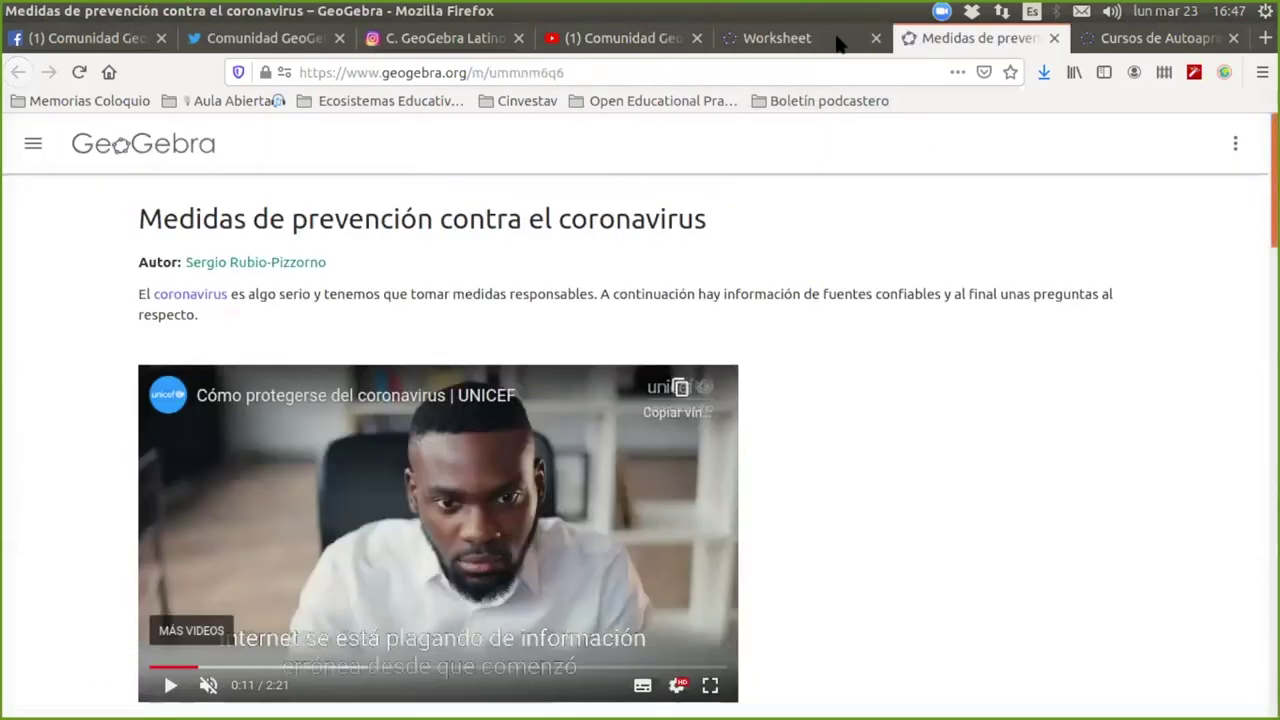
click(830, 40)
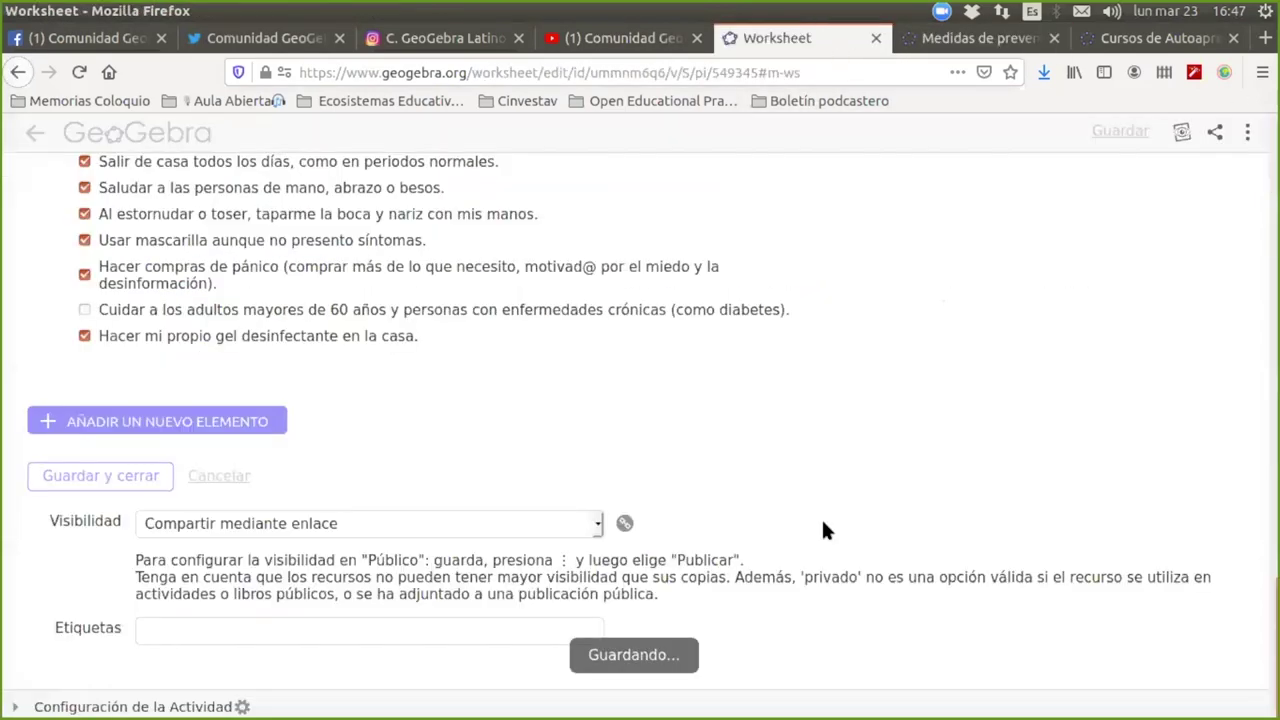
scroll(866, 492, up, 1)
scroll(874, 487, up, 5)
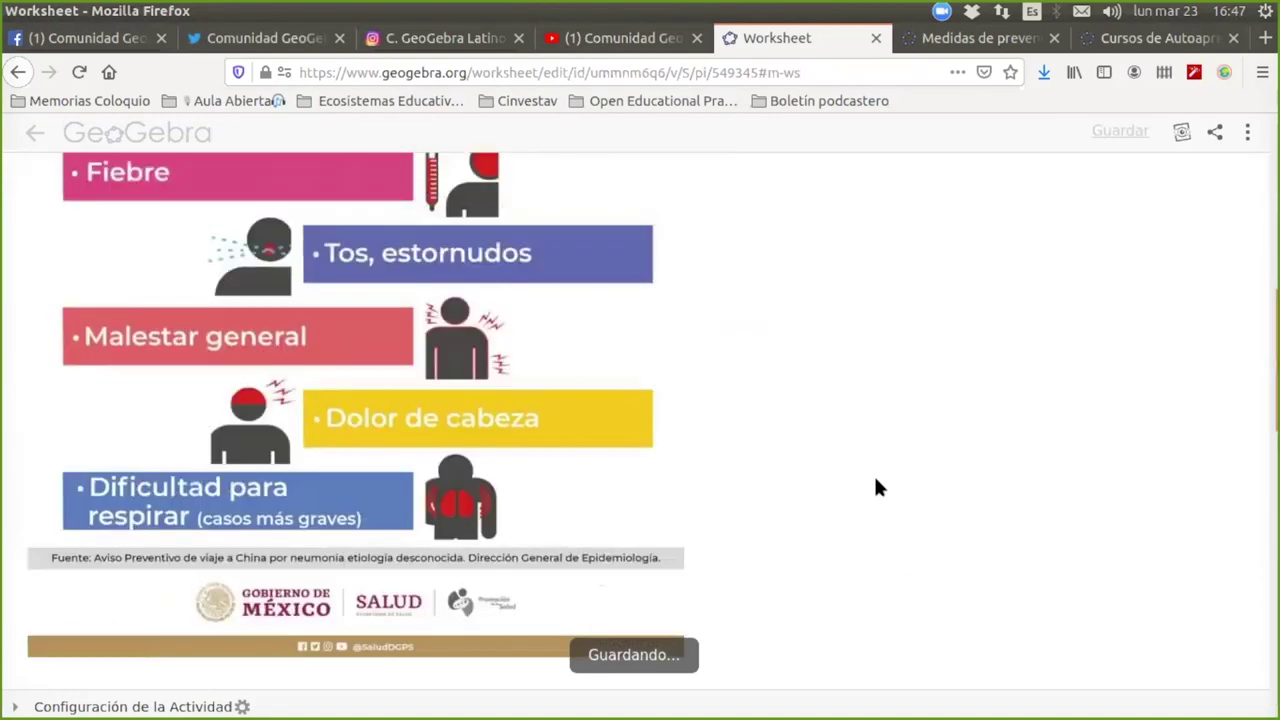
scroll(874, 486, up, 10)
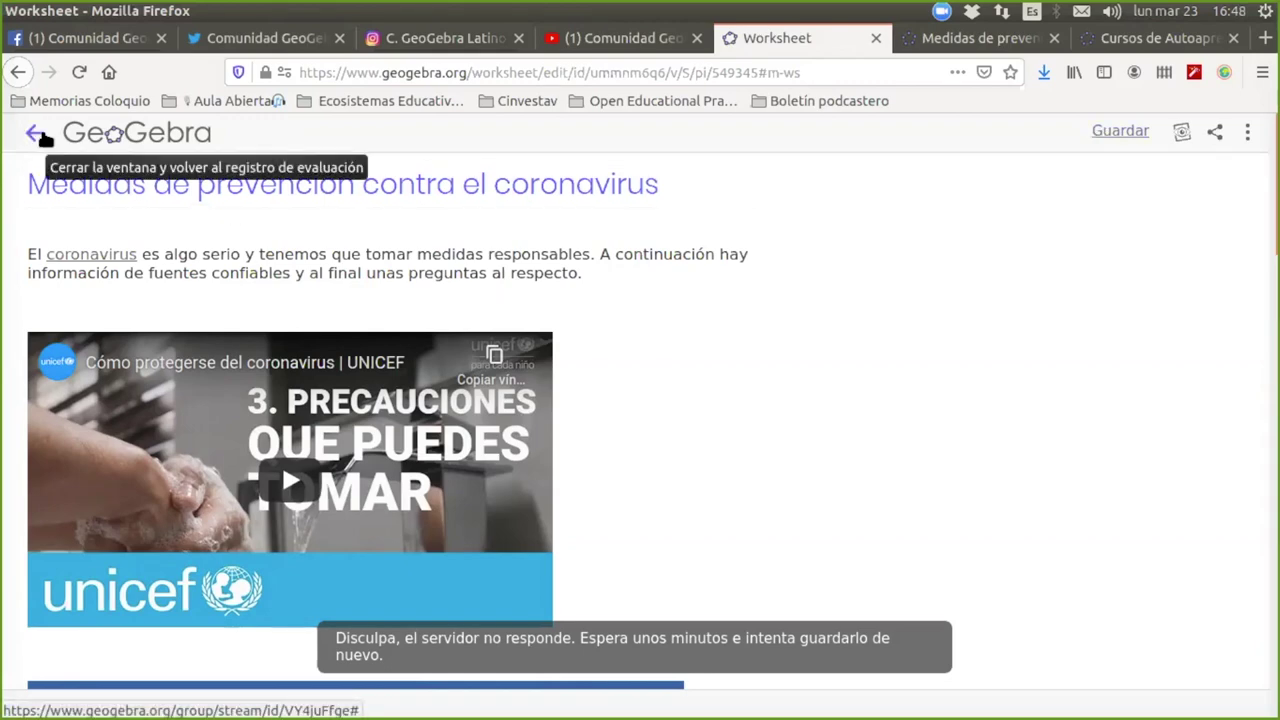
scroll(657, 363, down, 3)
scroll(365, 435, down, 10)
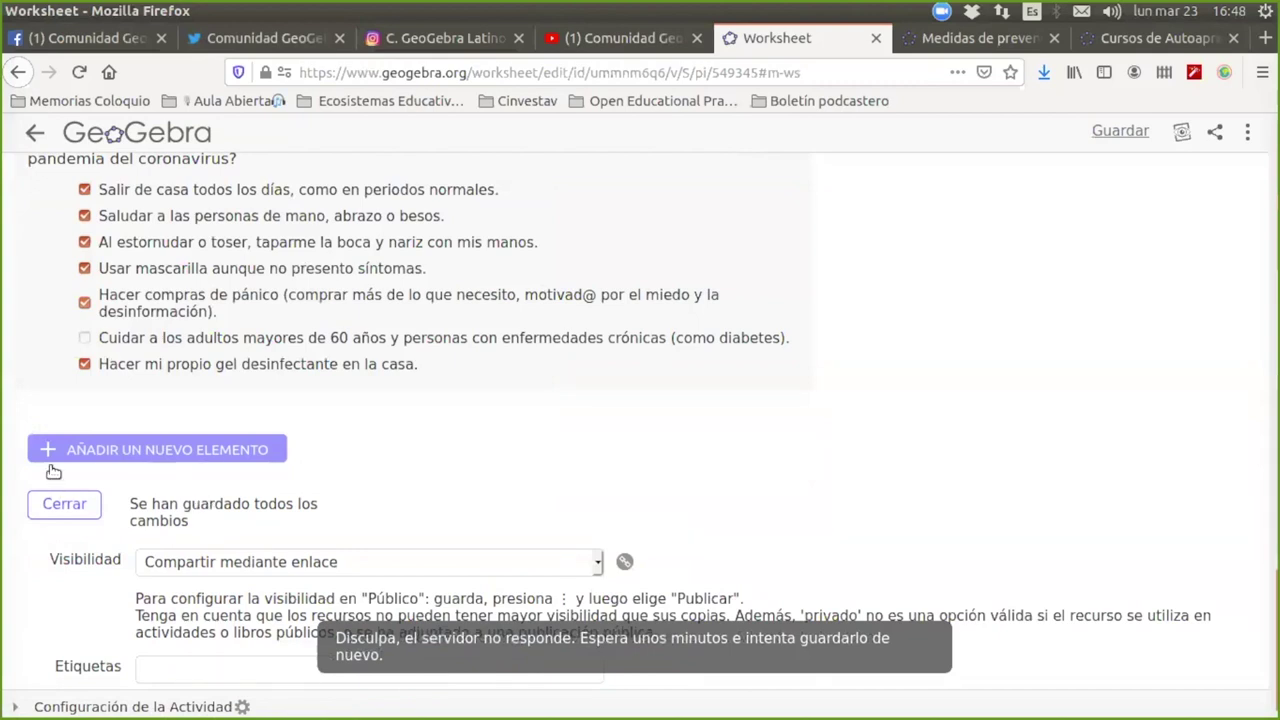
scroll(42, 150, down, 1)
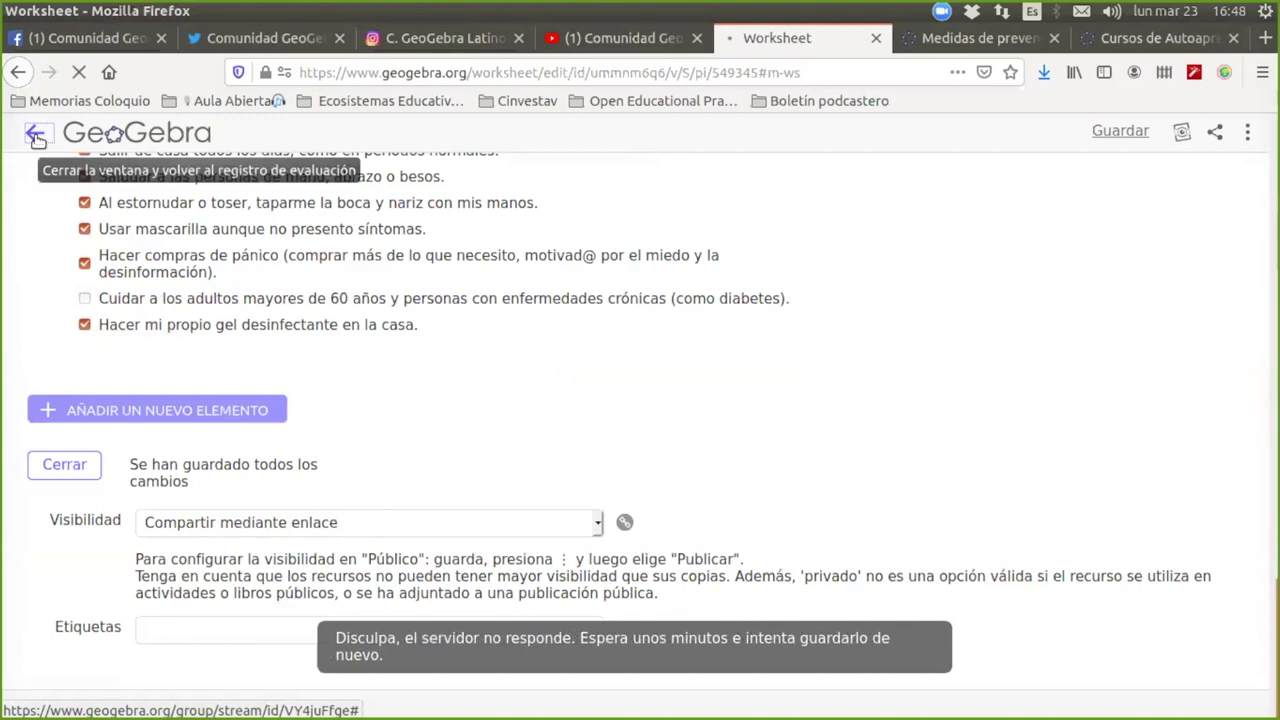
click(36, 138)
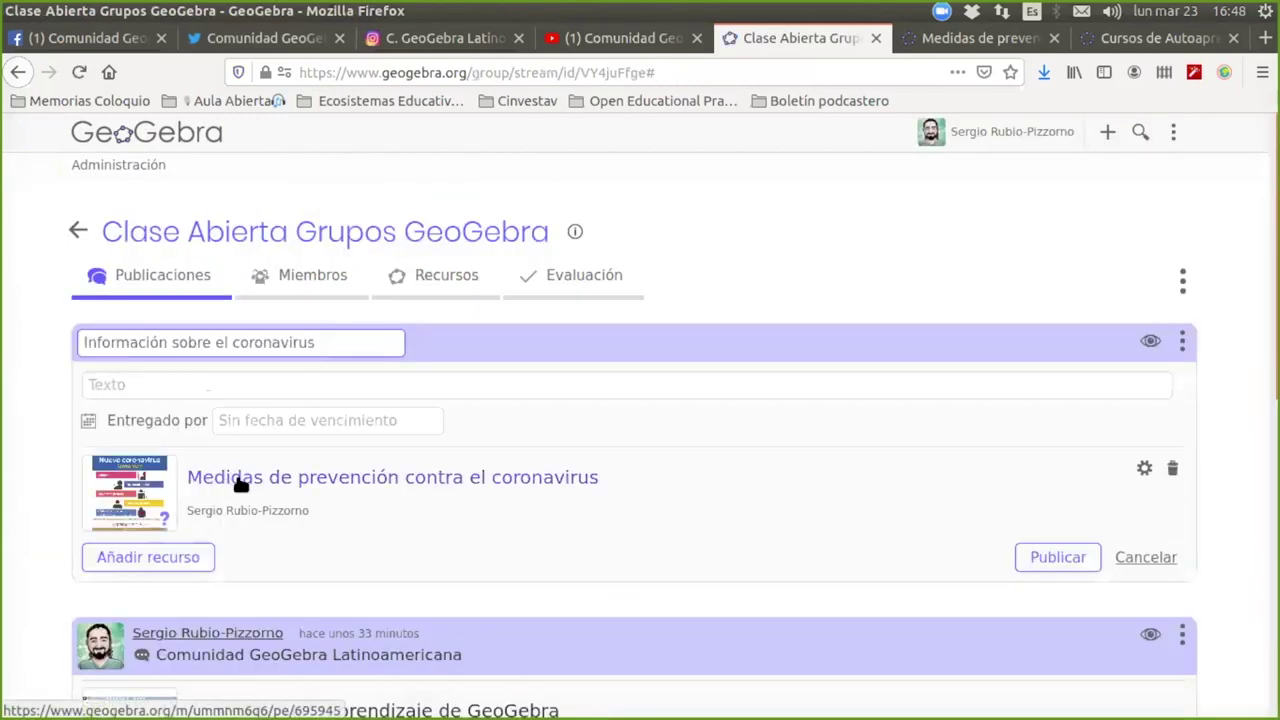
- Review the "Información sobre el coronavirus" task draft in full screen and publish it to the group
scroll(330, 350, down, 4)
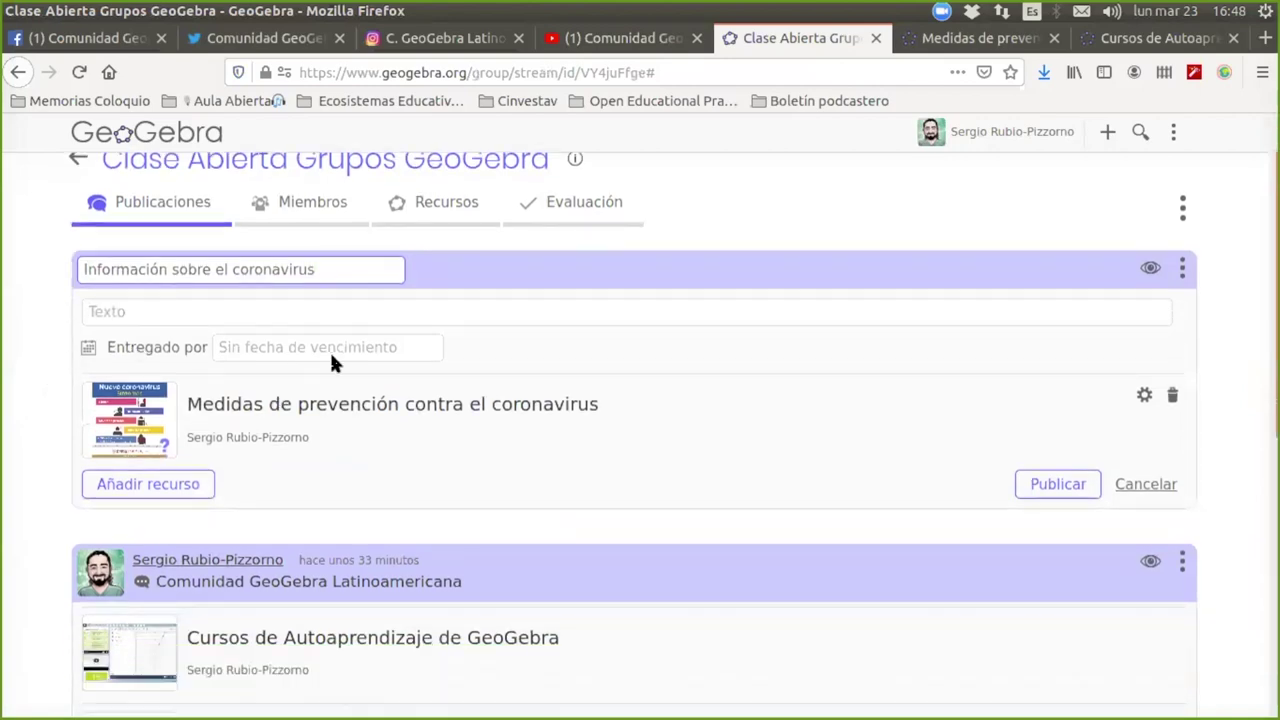
scroll(243, 405, up, 4)
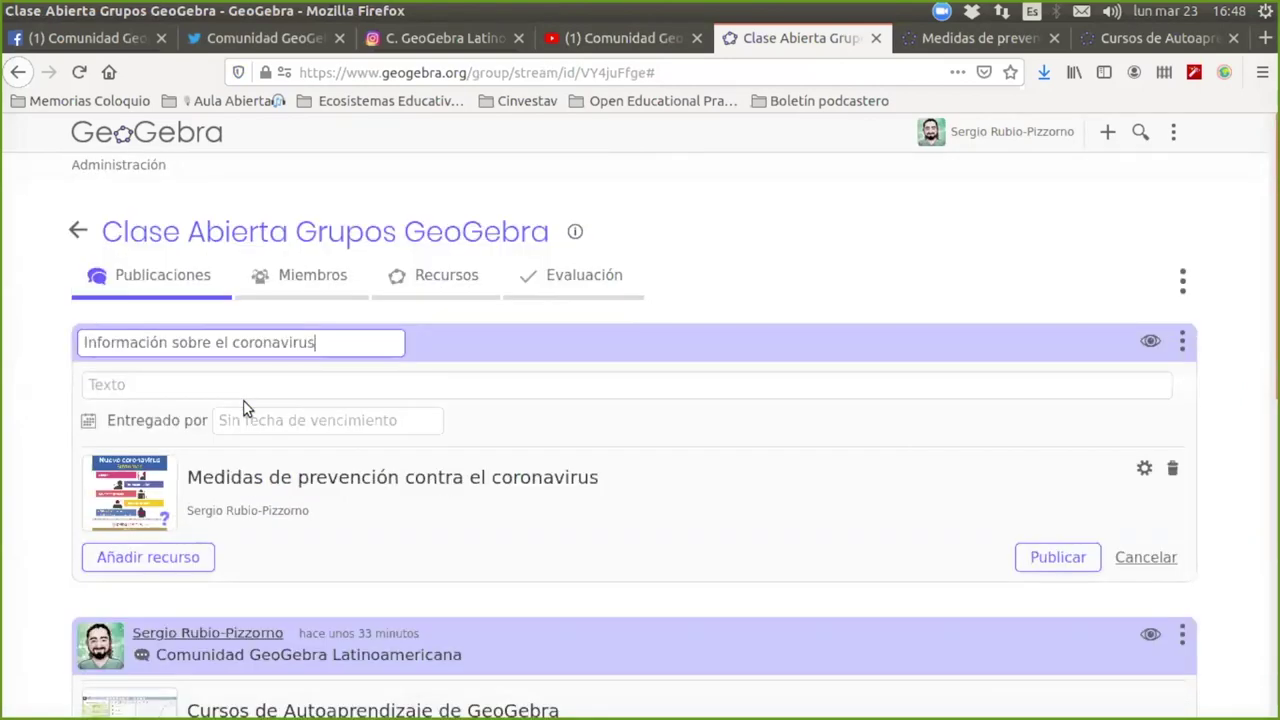
key(F11)
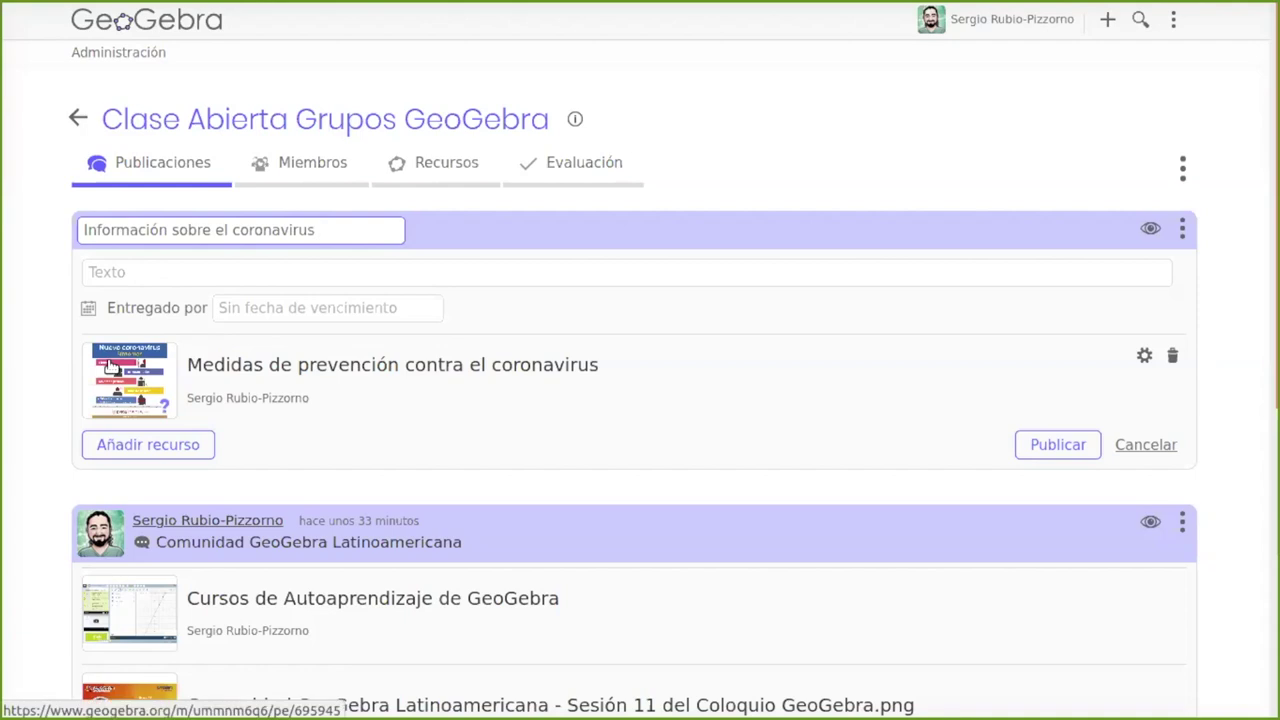
click(1058, 445)
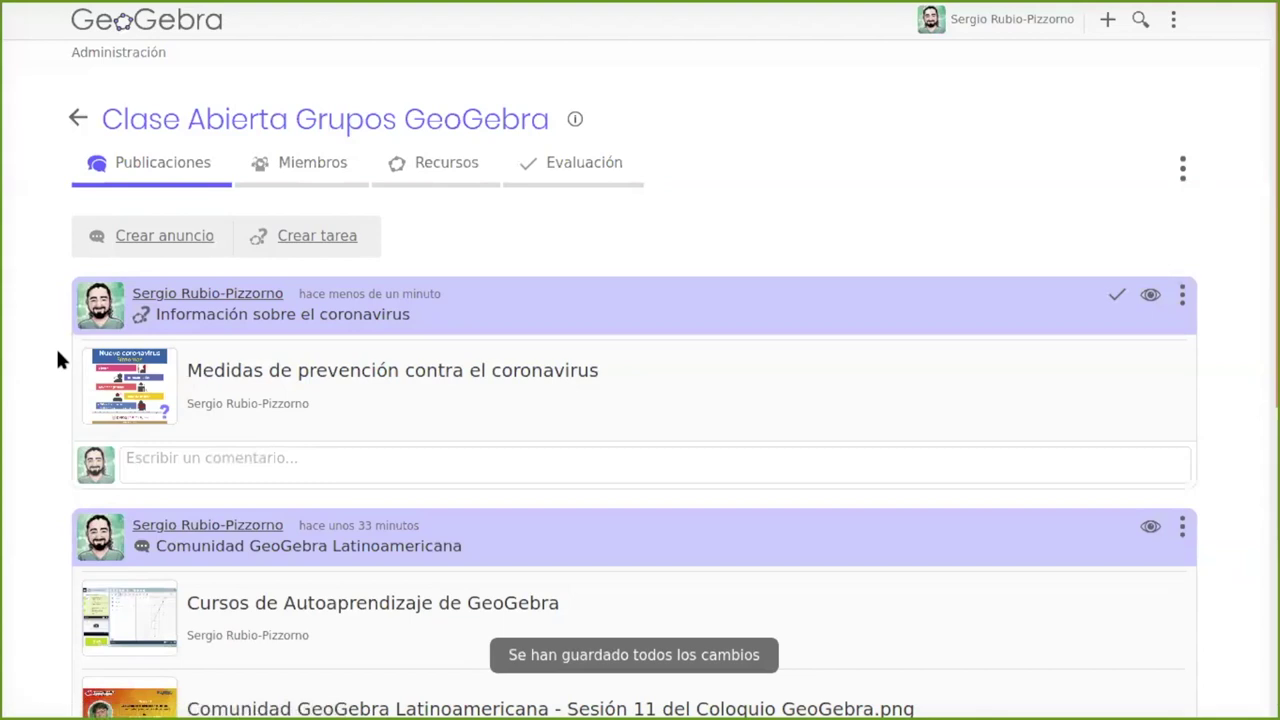
- Bring up the Recursos.txt notes in gedit and return to the group page in Firefox
key(alt+Tab)
key(alt+Tab)
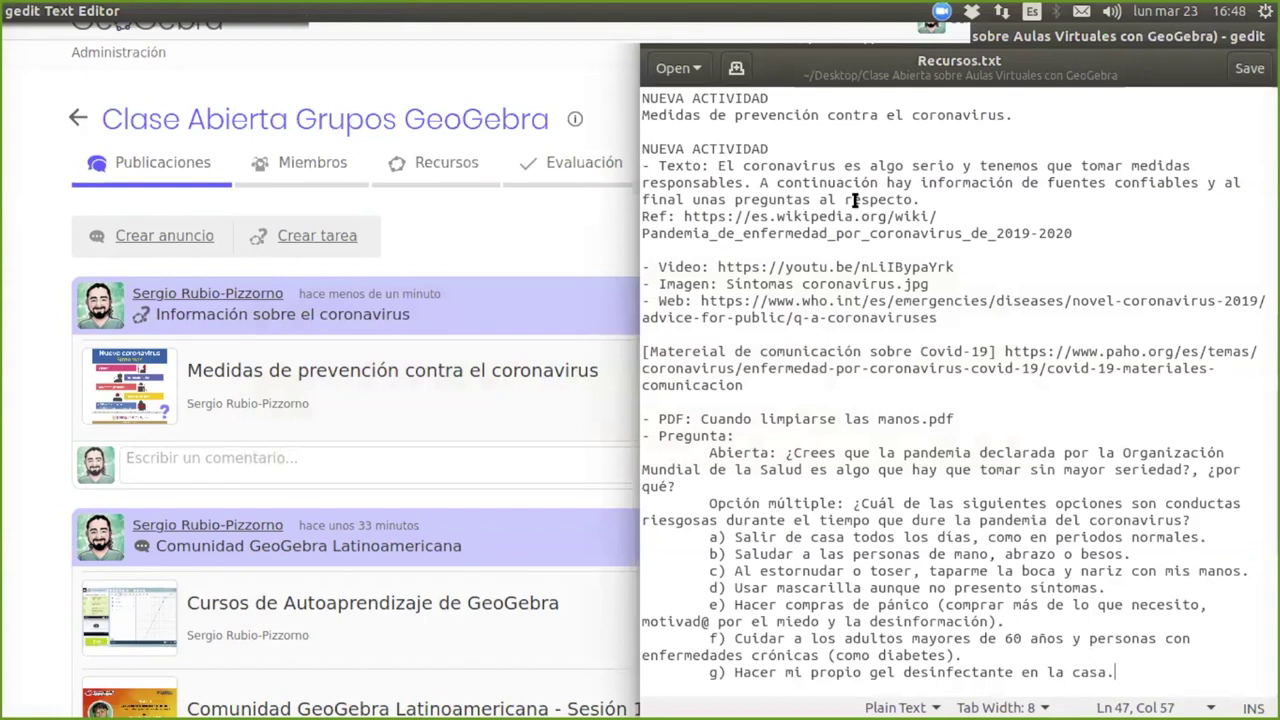
click(41, 328)
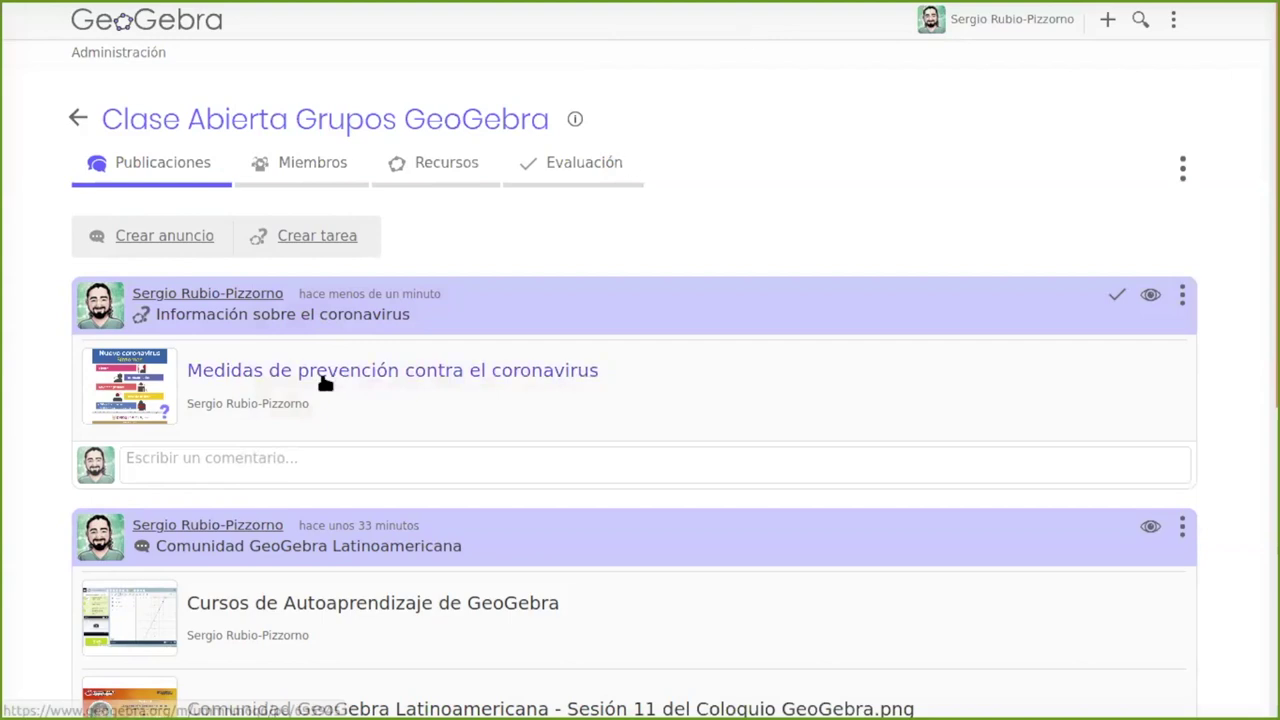
- Open the published "Medidas de prevención contra el coronavirus" task and examine its preview from the video to the questions
click(236, 373)
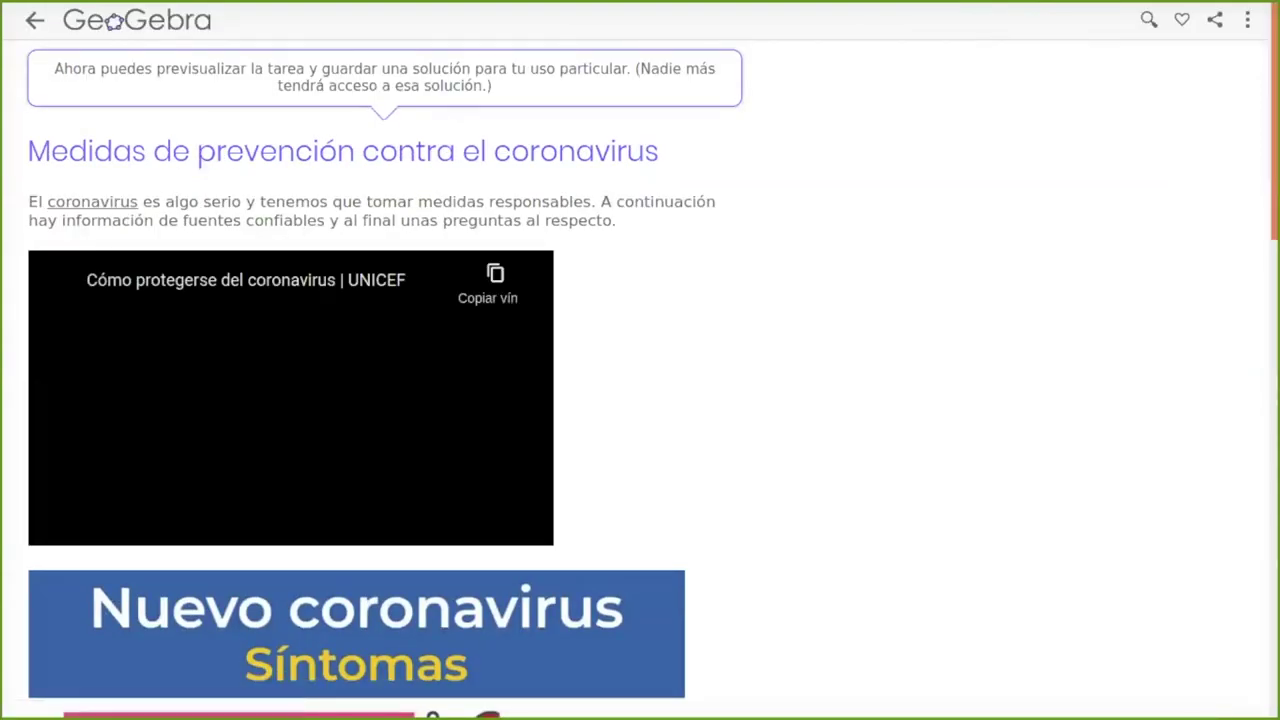
scroll(640, 380, down, 3)
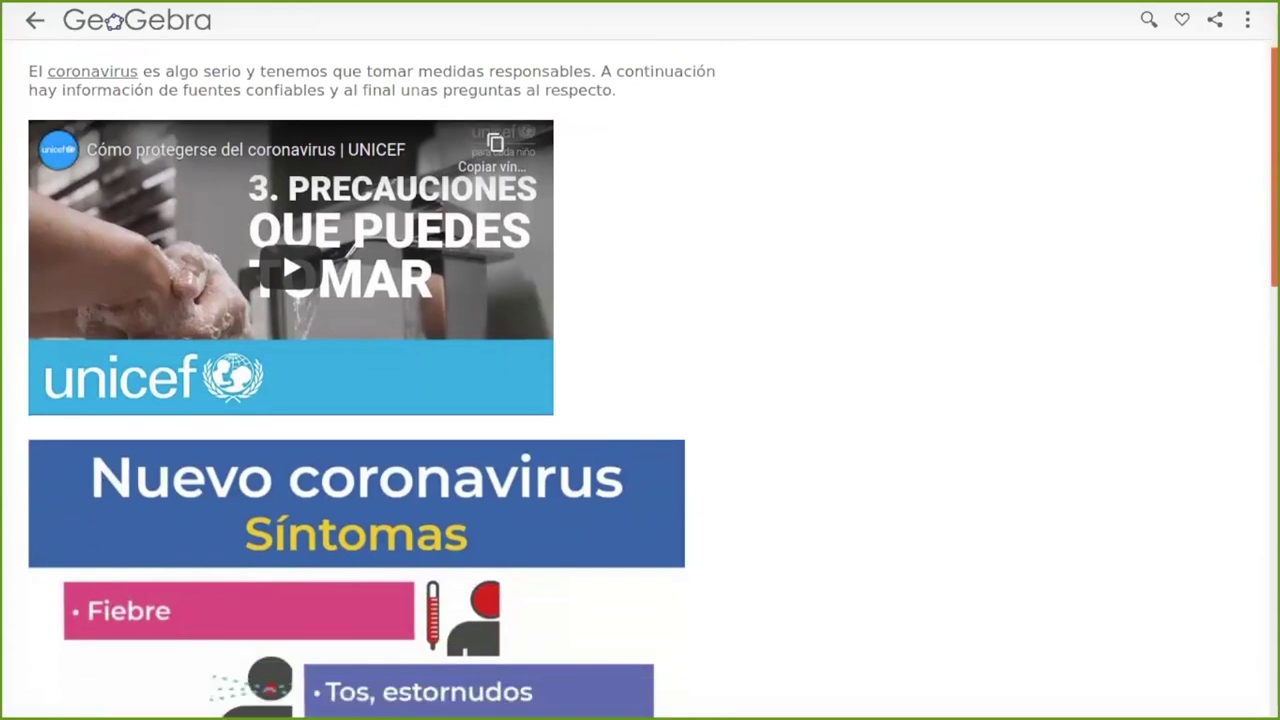
scroll(357, 380, down, 8)
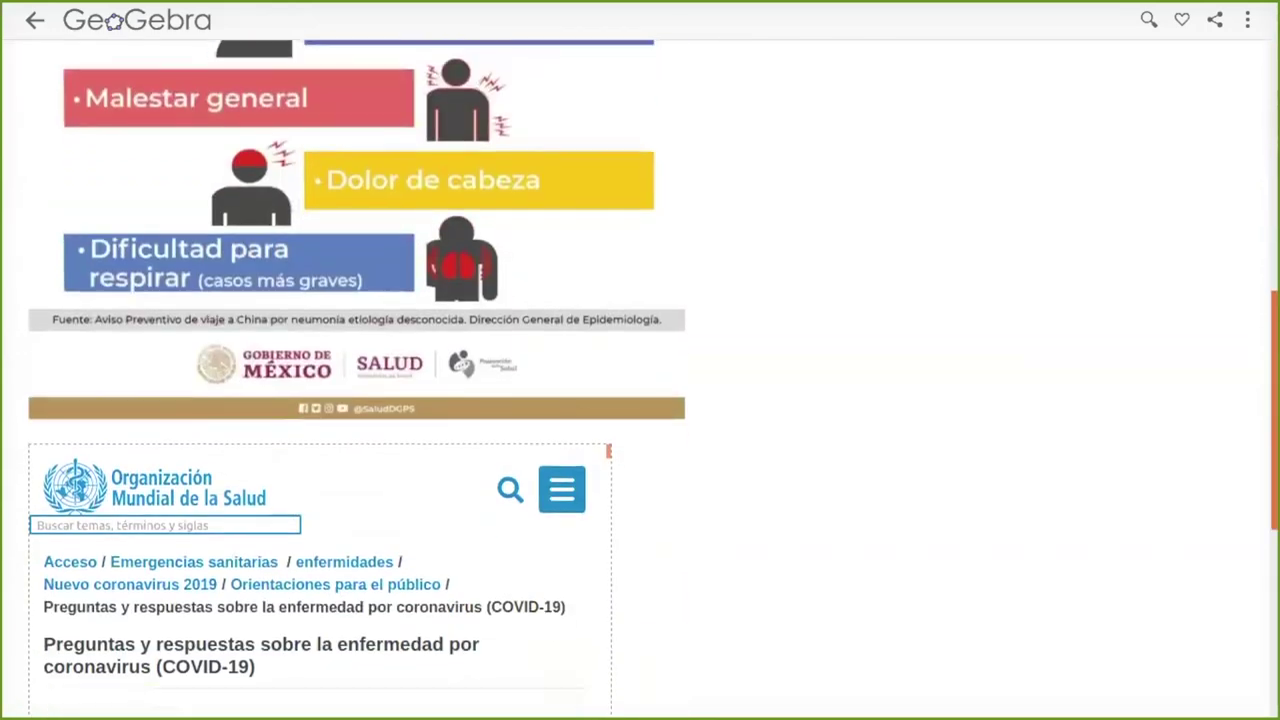
scroll(174, 399, down, 4)
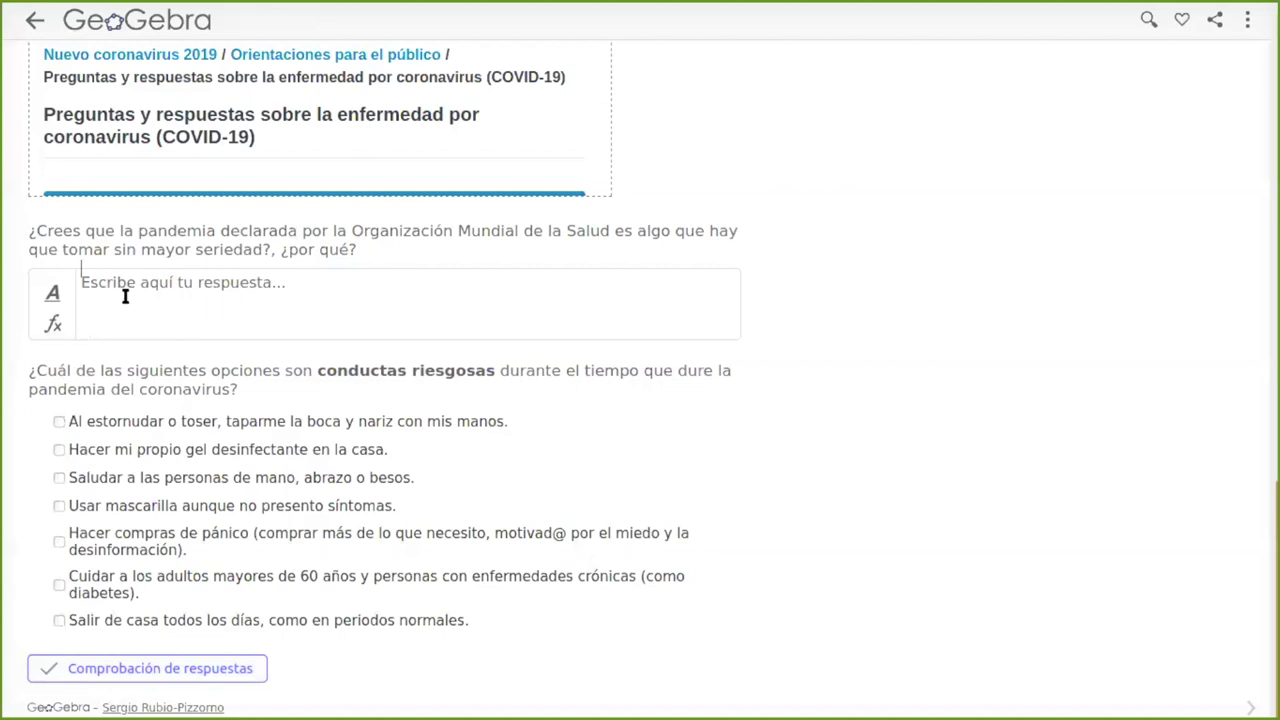
scroll(761, 500, up, 1)
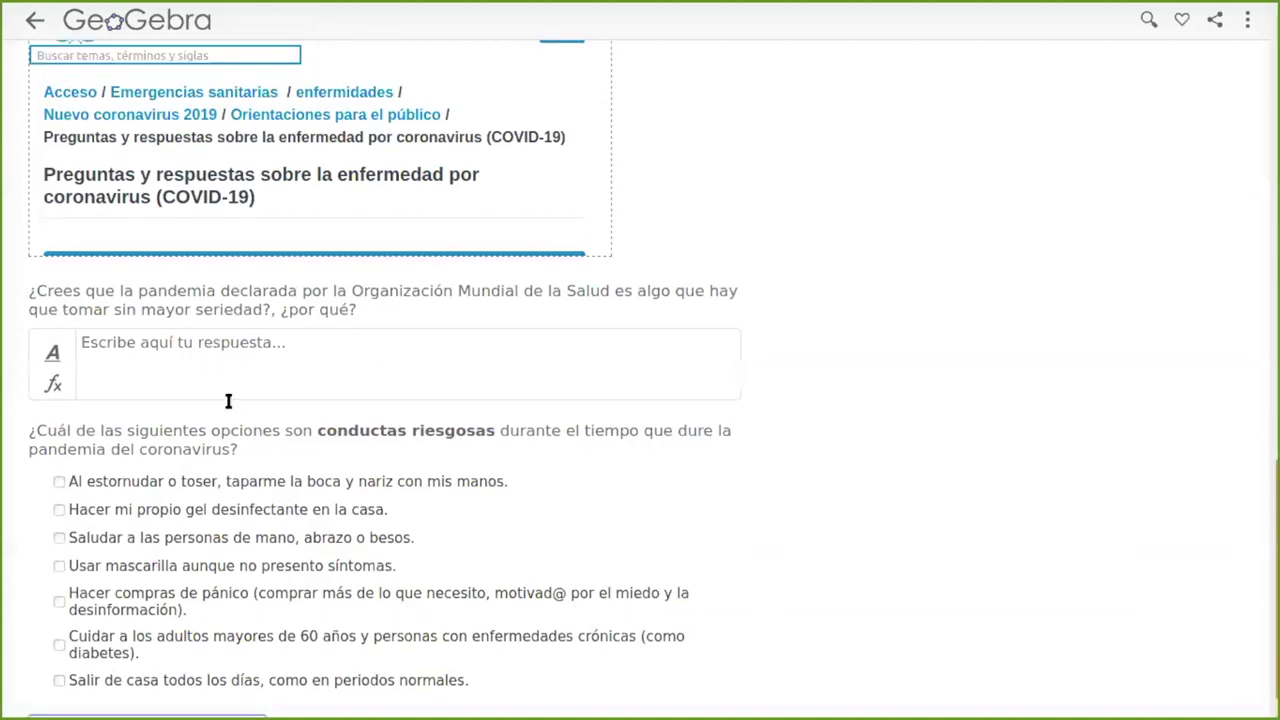
scroll(232, 415, up, 4)
scroll(295, 340, down, 3)
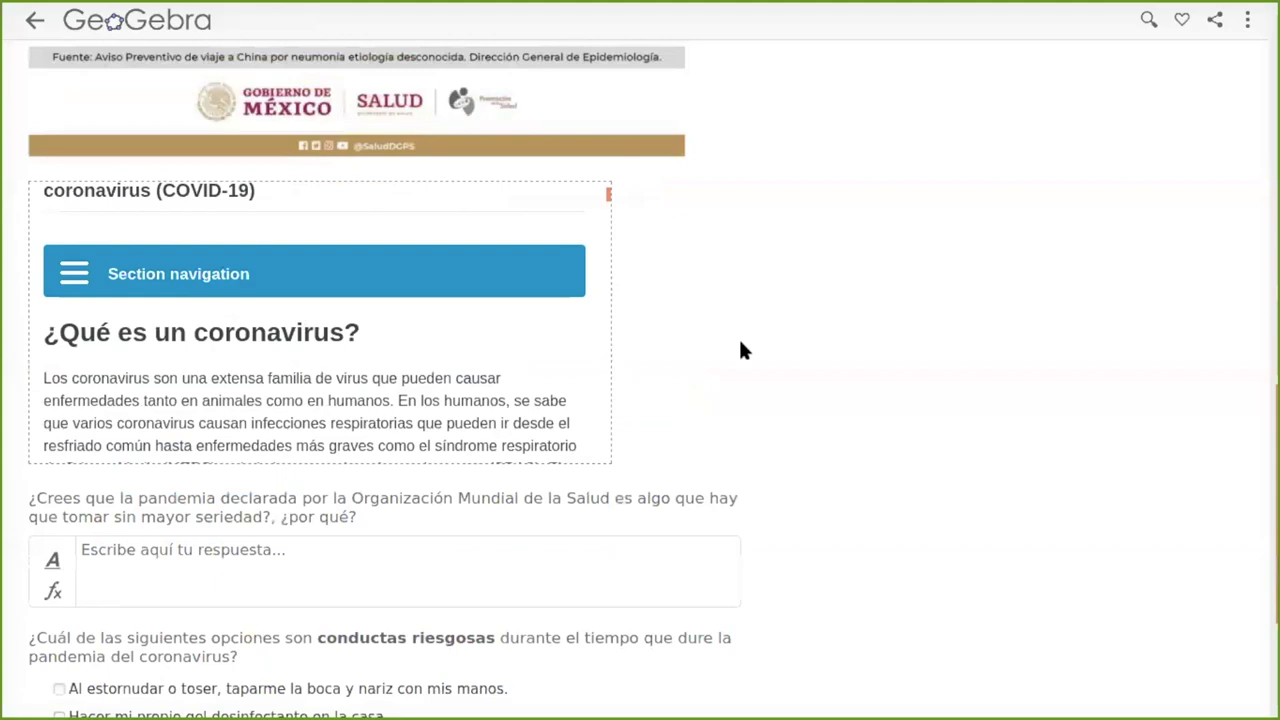
scroll(740, 350, up, 10)
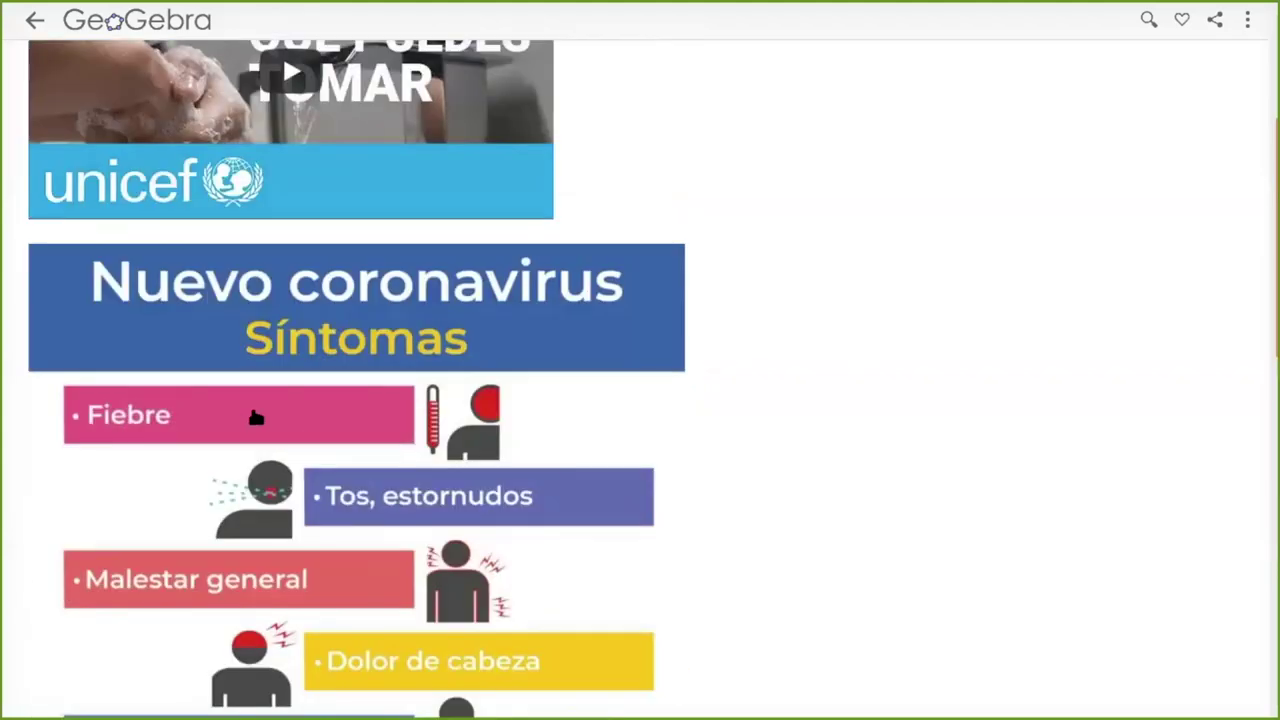
scroll(256, 418, up, 4)
- Play the UNICEF video in the task preview, pause it, dismiss the suggested videos and close the preview
click(287, 400)
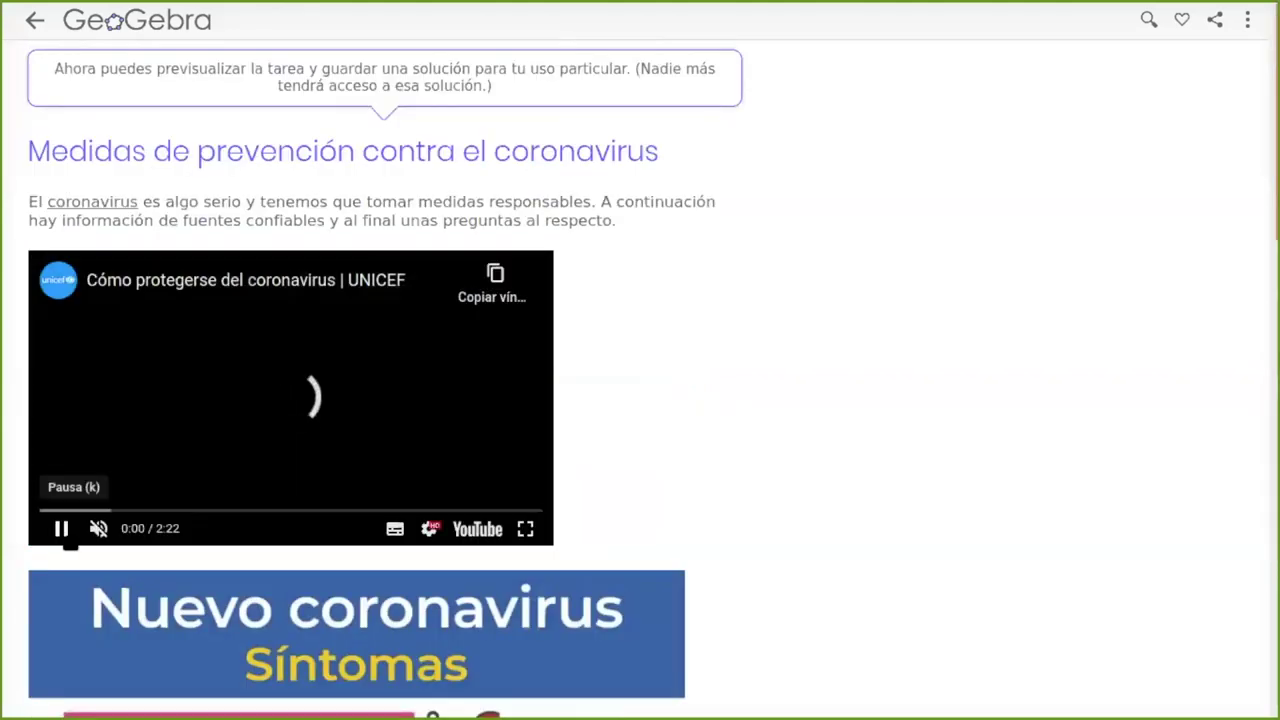
click(61, 528)
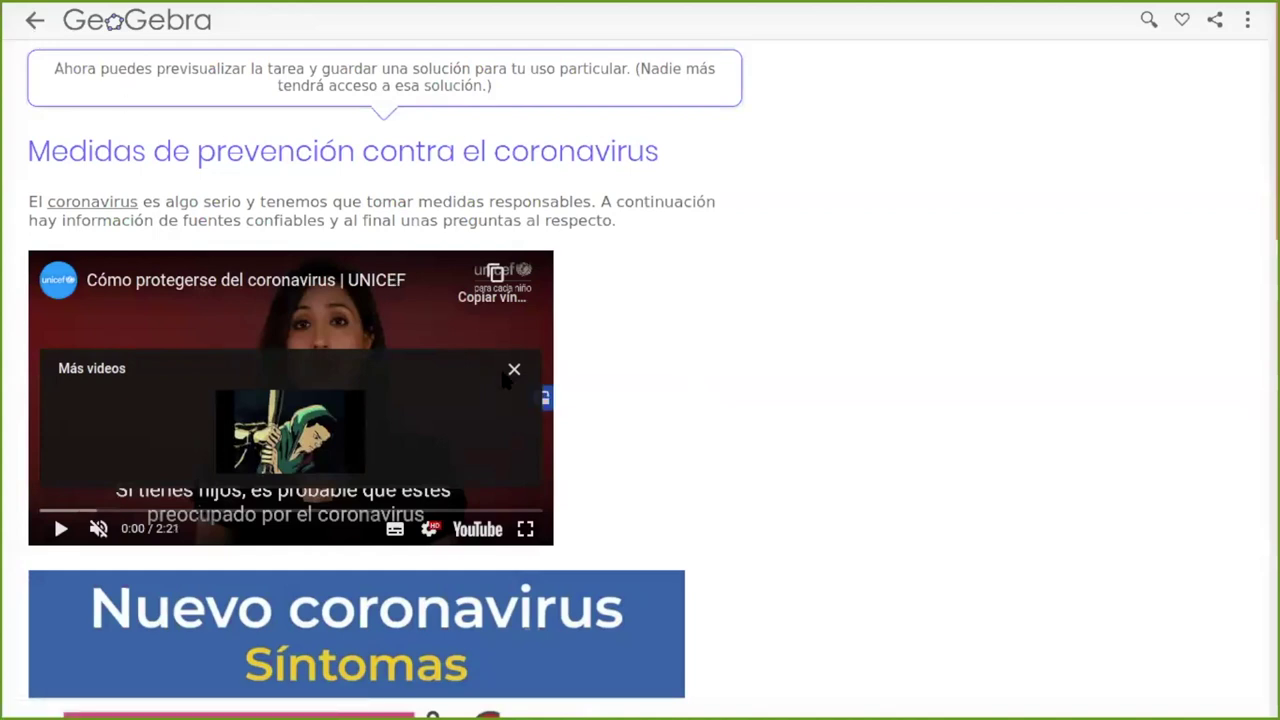
click(514, 369)
click(34, 20)
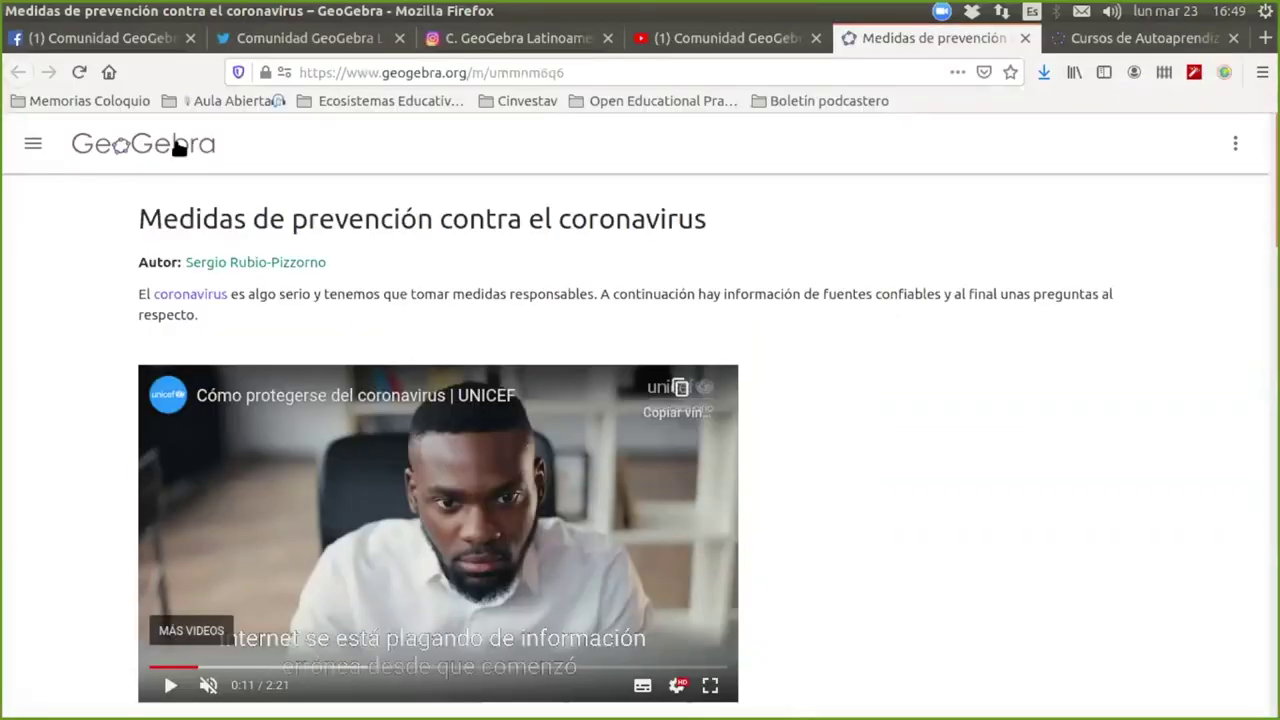
- Open the Clase Abierta Grupos GeoGebra group from the profile's groups and bring its coronavirus task into view
click(166, 142)
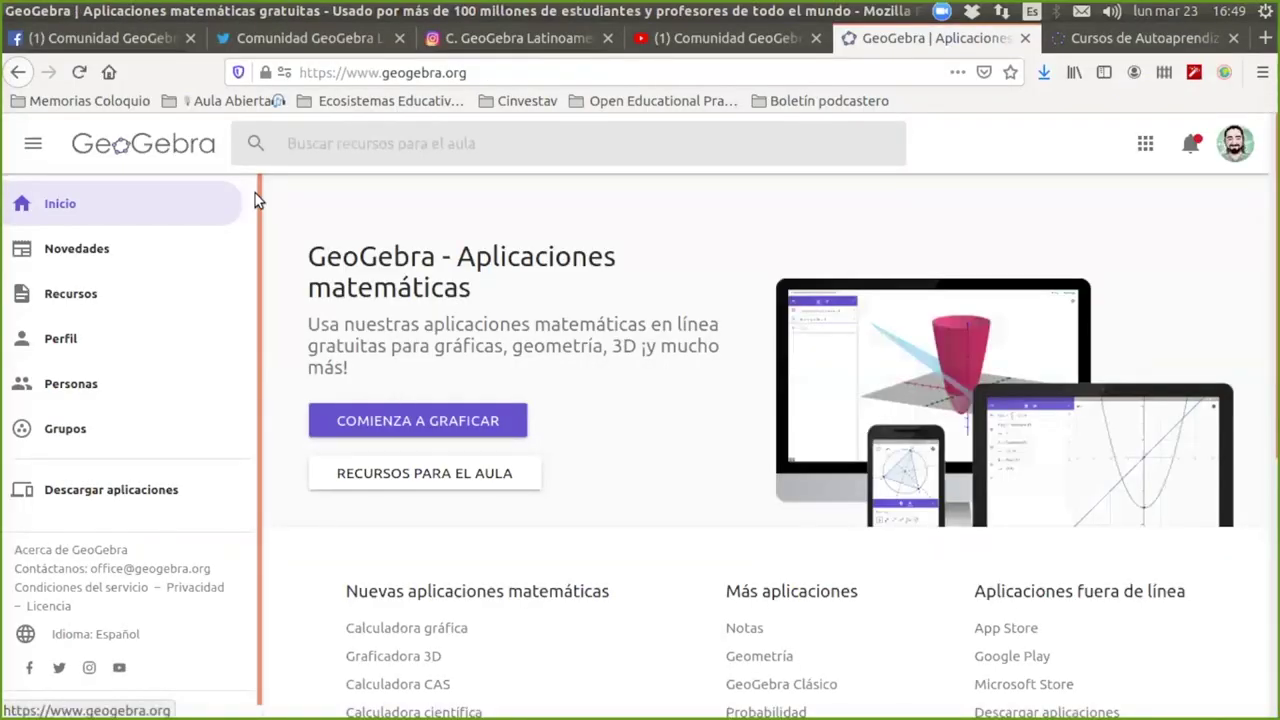
click(62, 340)
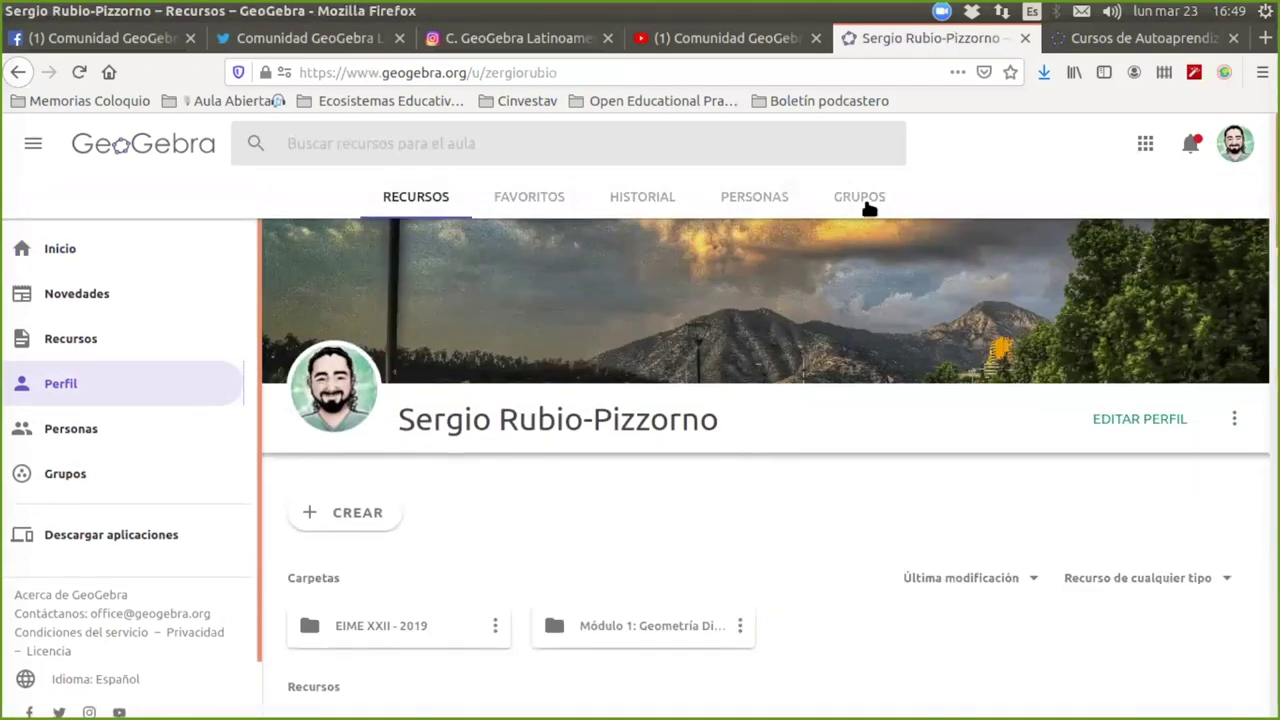
click(857, 199)
scroll(493, 288, down, 1)
scroll(491, 277, down, 2)
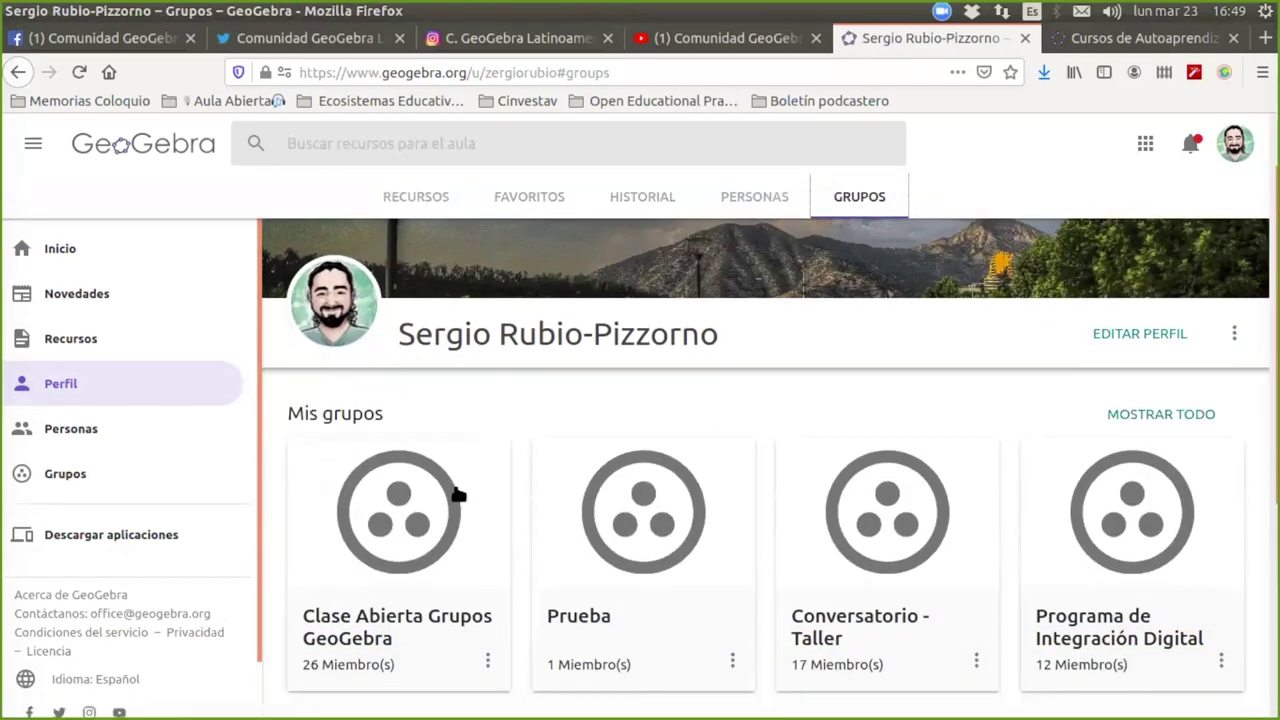
click(478, 460)
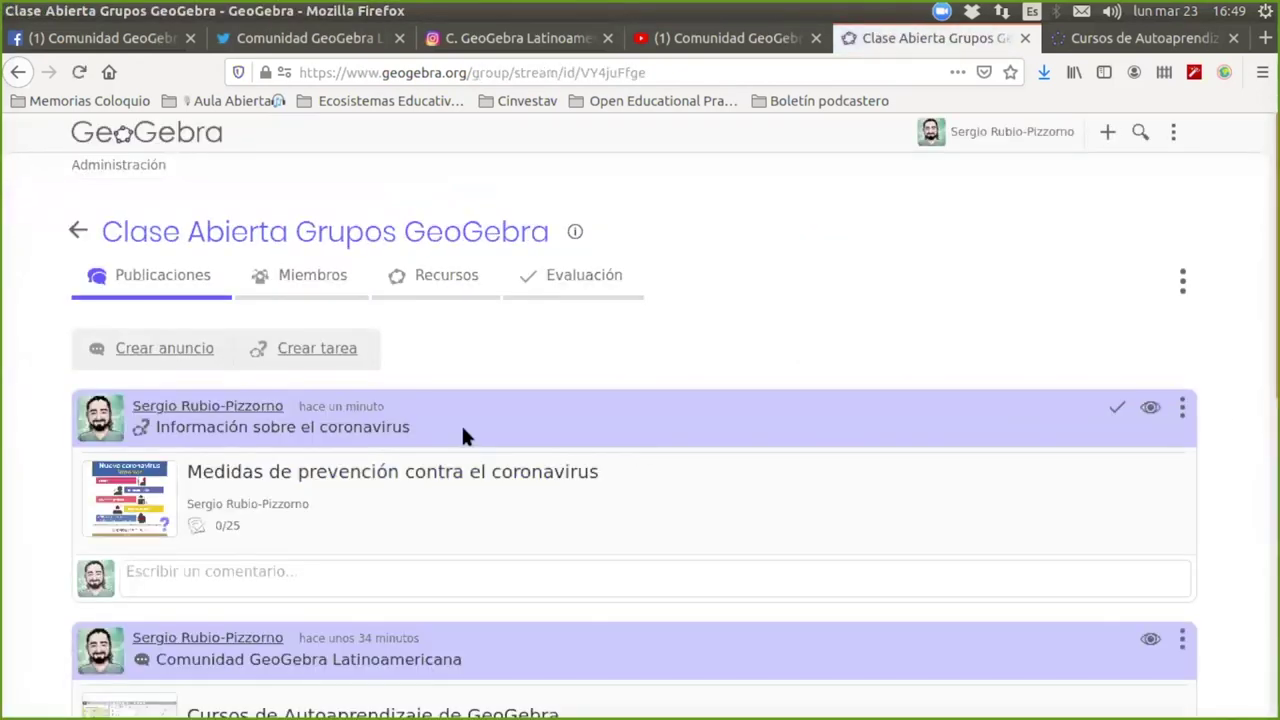
scroll(461, 423, down, 1)
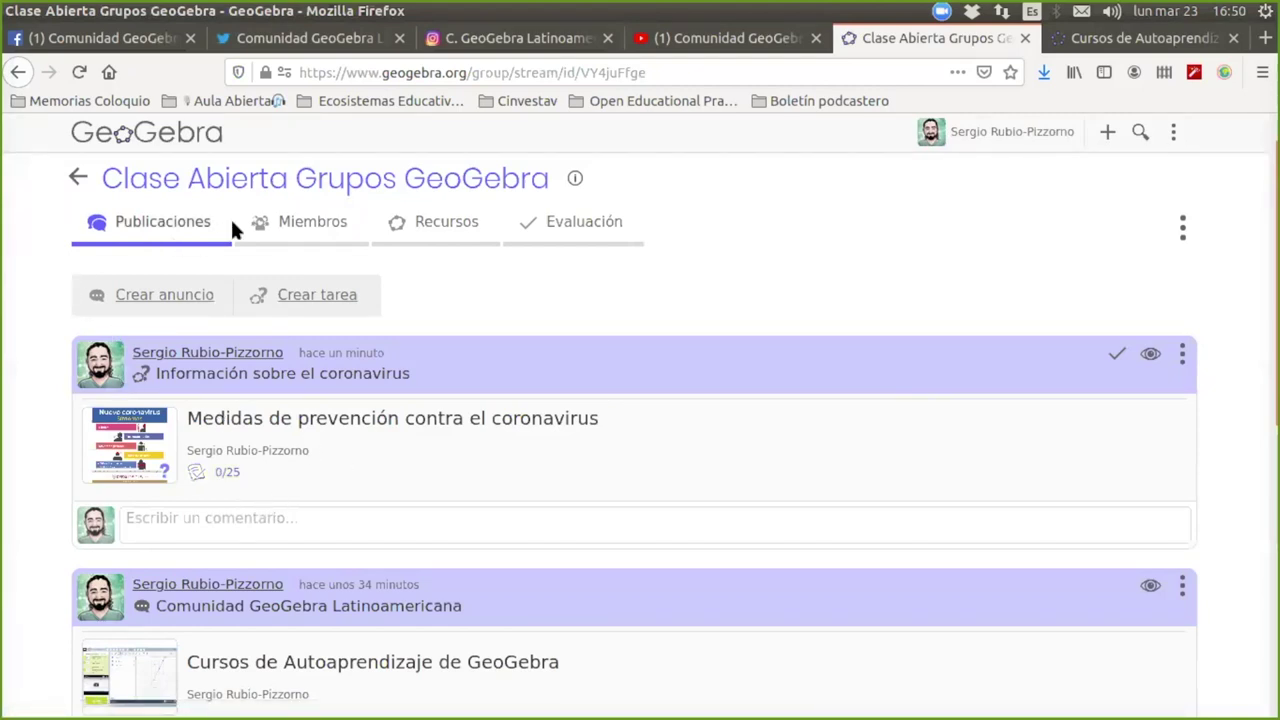
- Examine the group's Evaluación grid for the coronavirus task through the whole student list and return to the publications
click(563, 243)
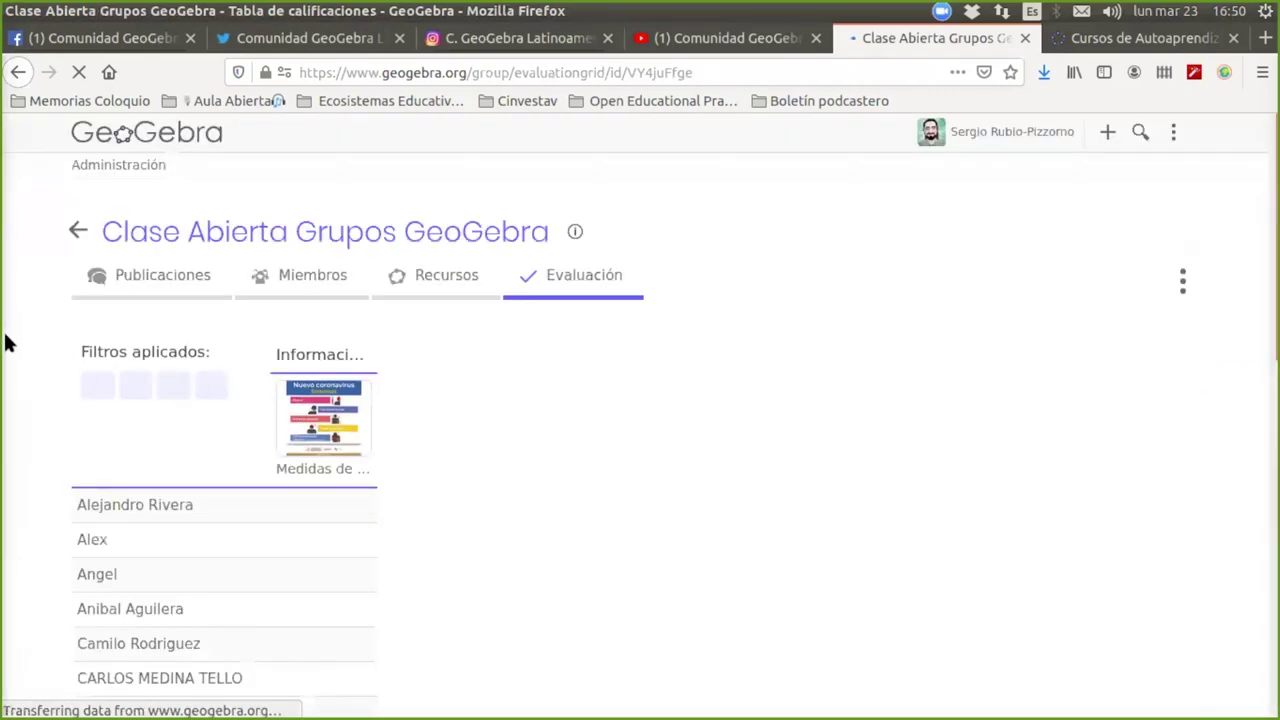
scroll(23, 290, down, 5)
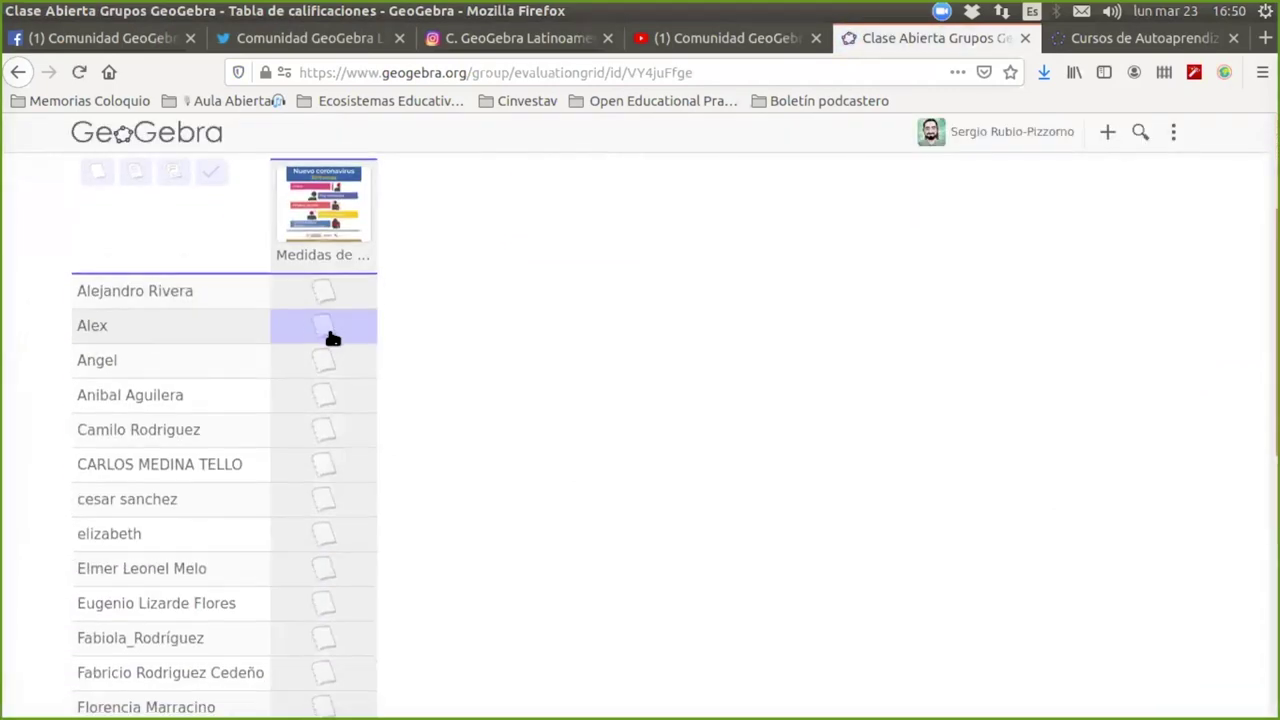
scroll(333, 338, down, 8)
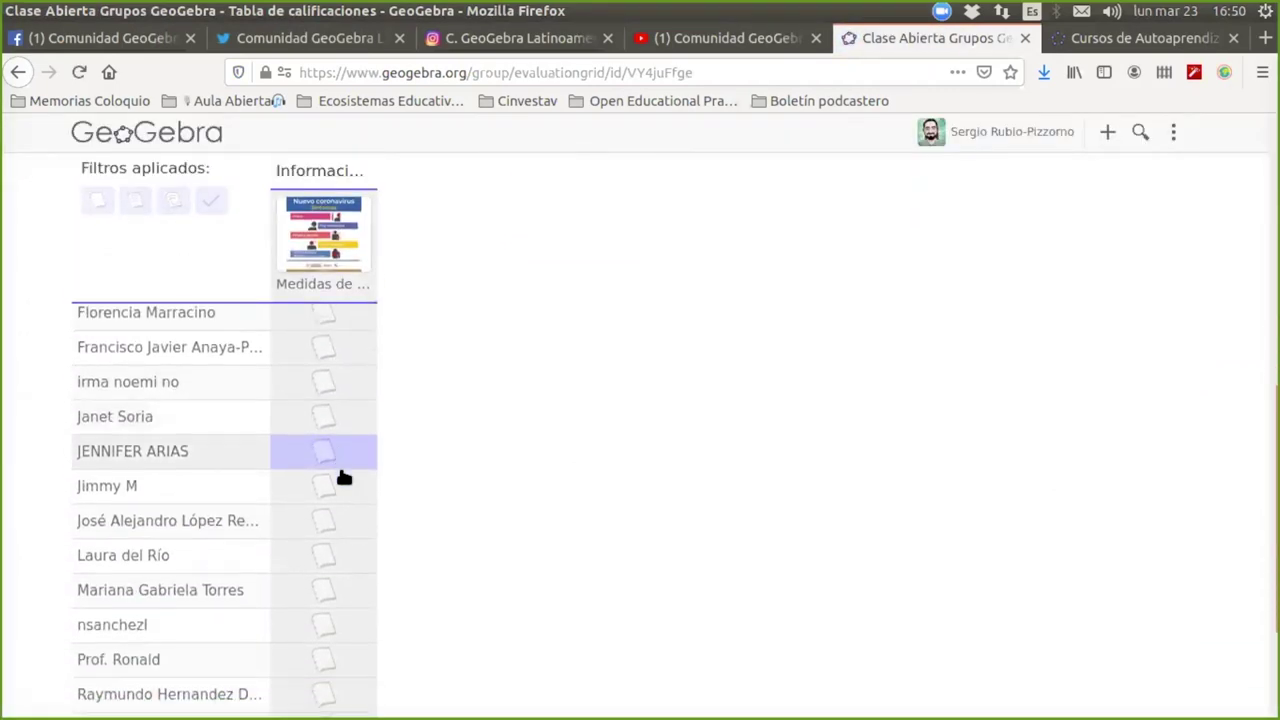
scroll(340, 480, down, 4)
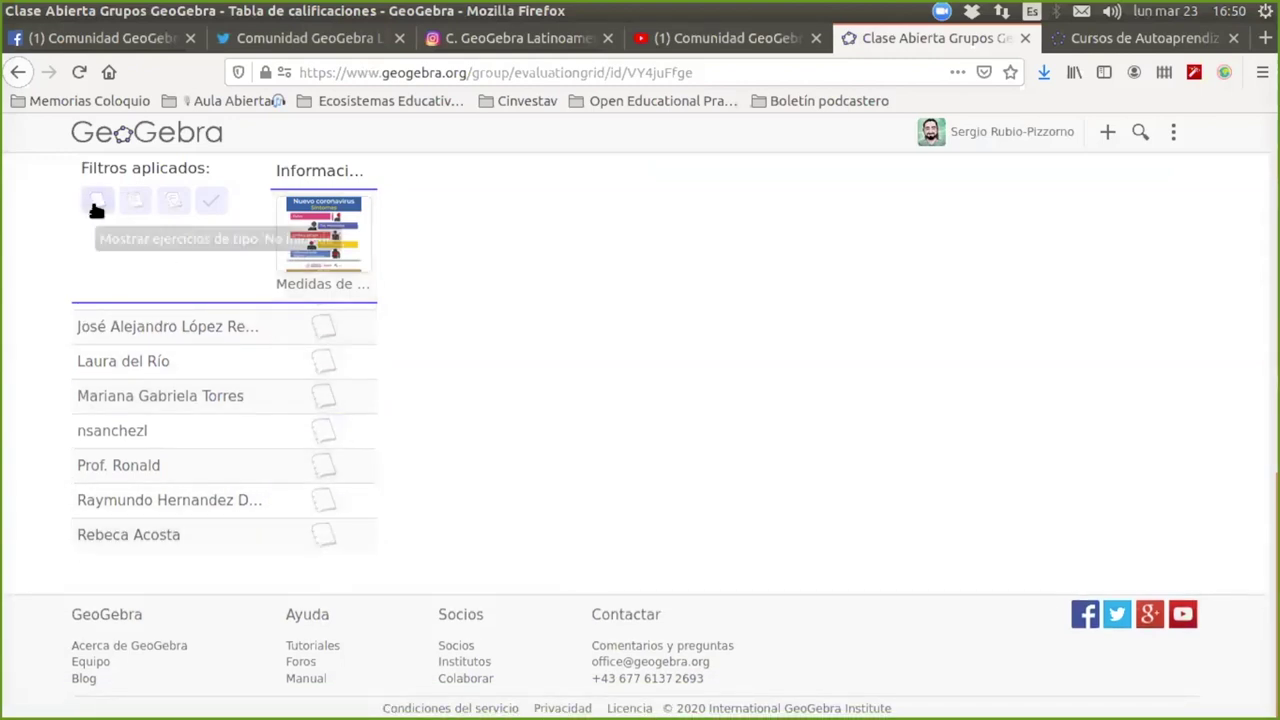
scroll(340, 440, up, 4)
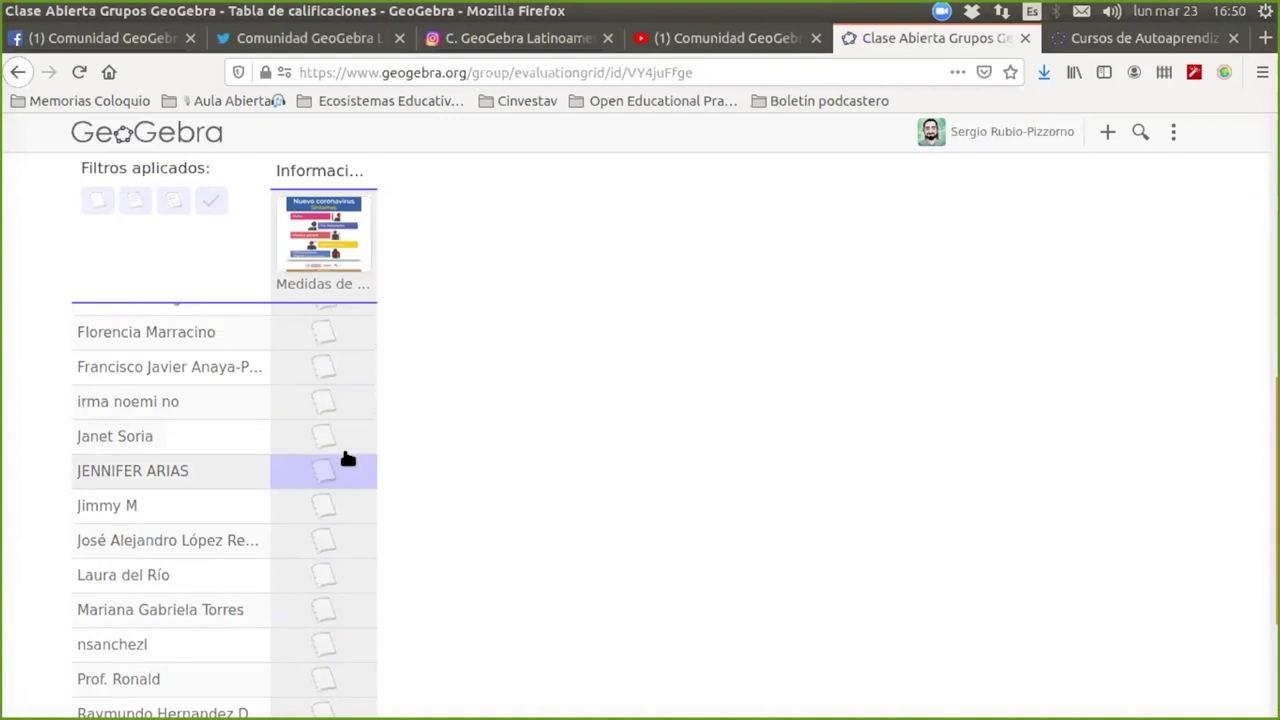
scroll(345, 460, up, 6)
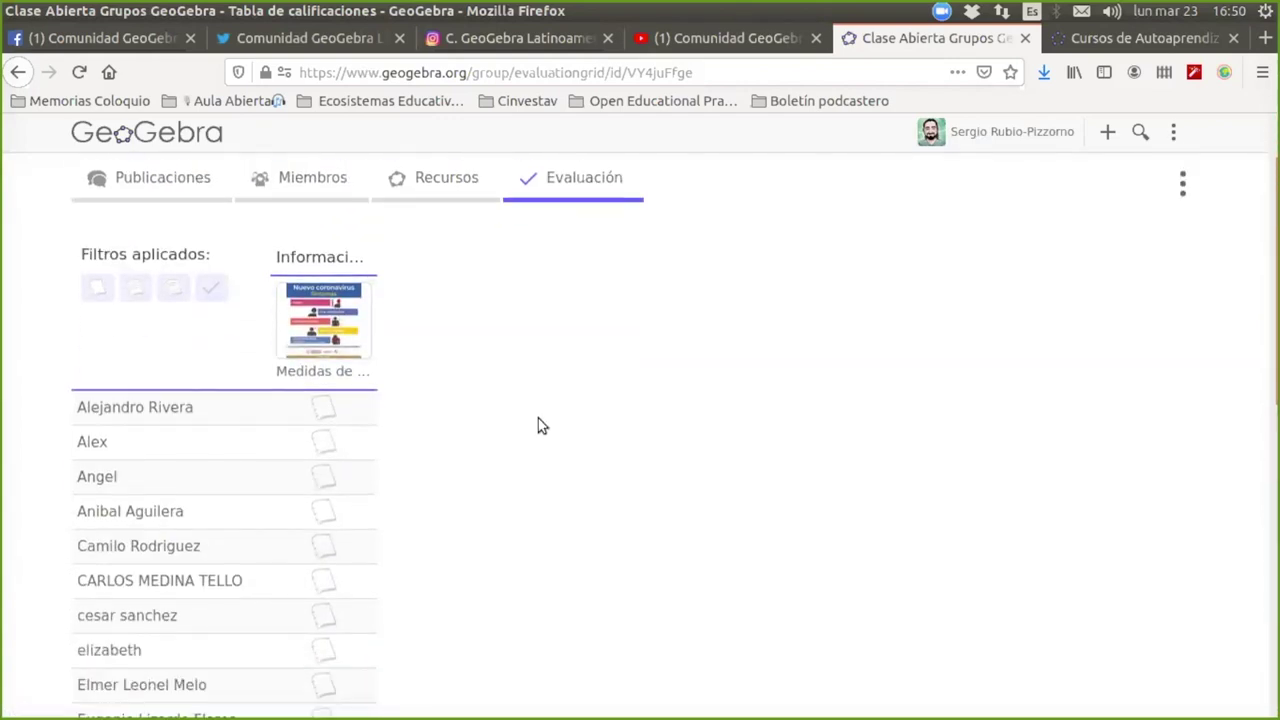
scroll(536, 415, up, 2)
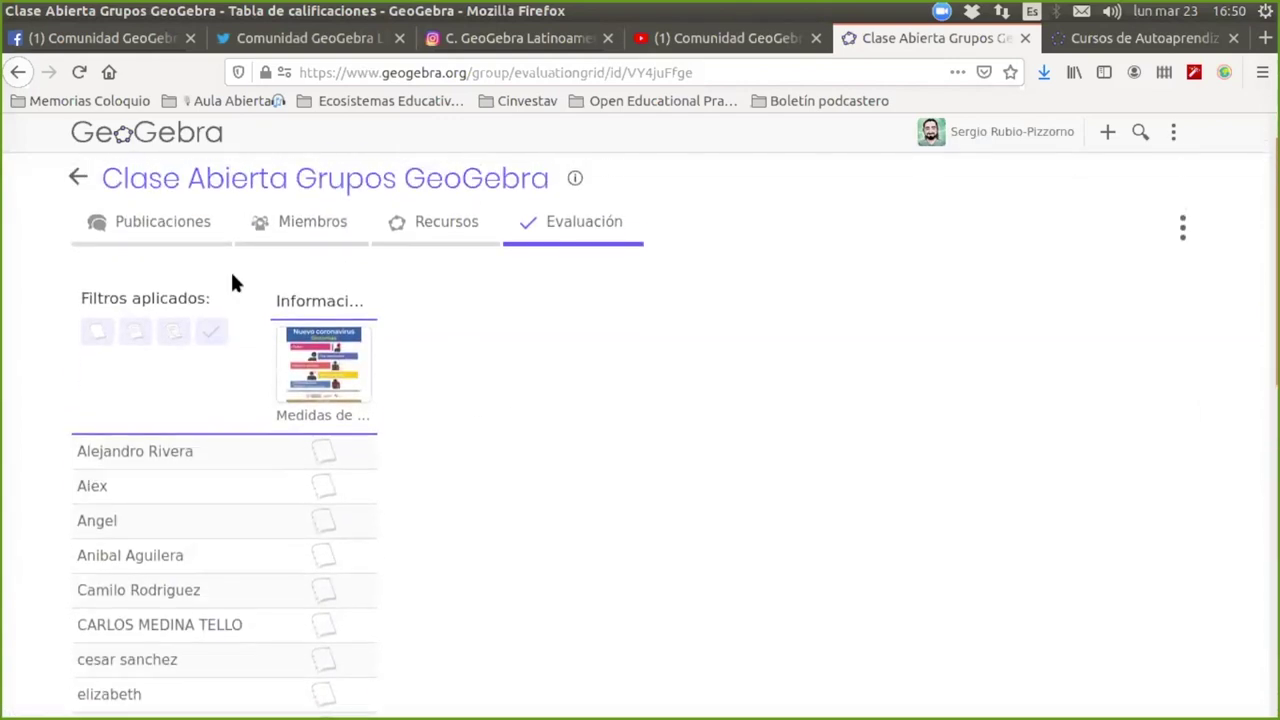
click(155, 246)
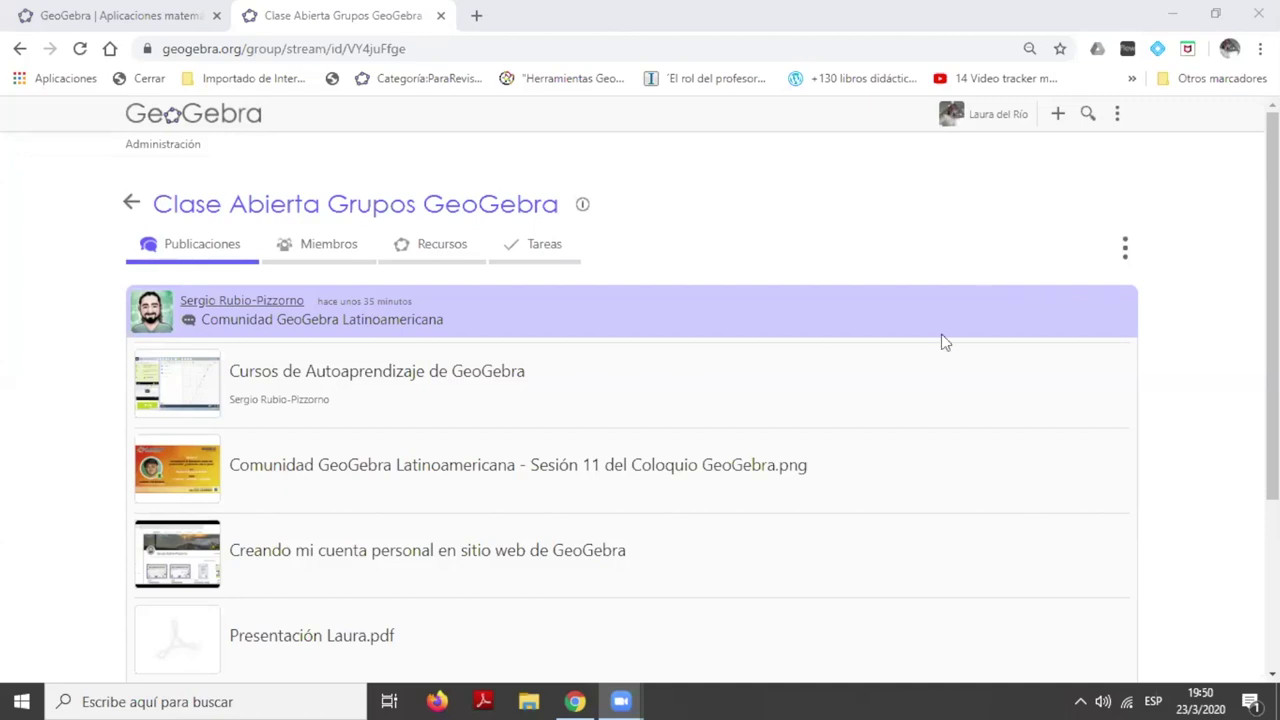
- In the student's Chrome session, reload the group feed and open the "Medidas de prevención contra el coronavirus" task
scroll(640, 450, down, 2)
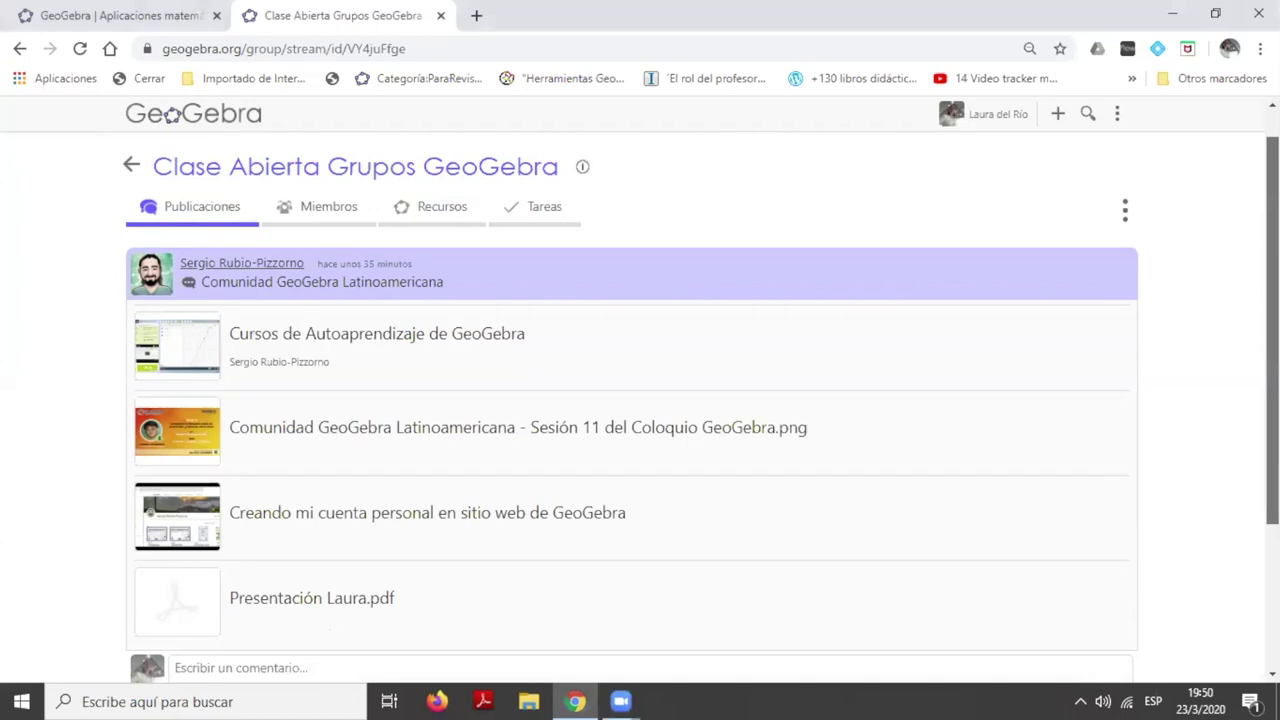
scroll(640, 450, up, 2)
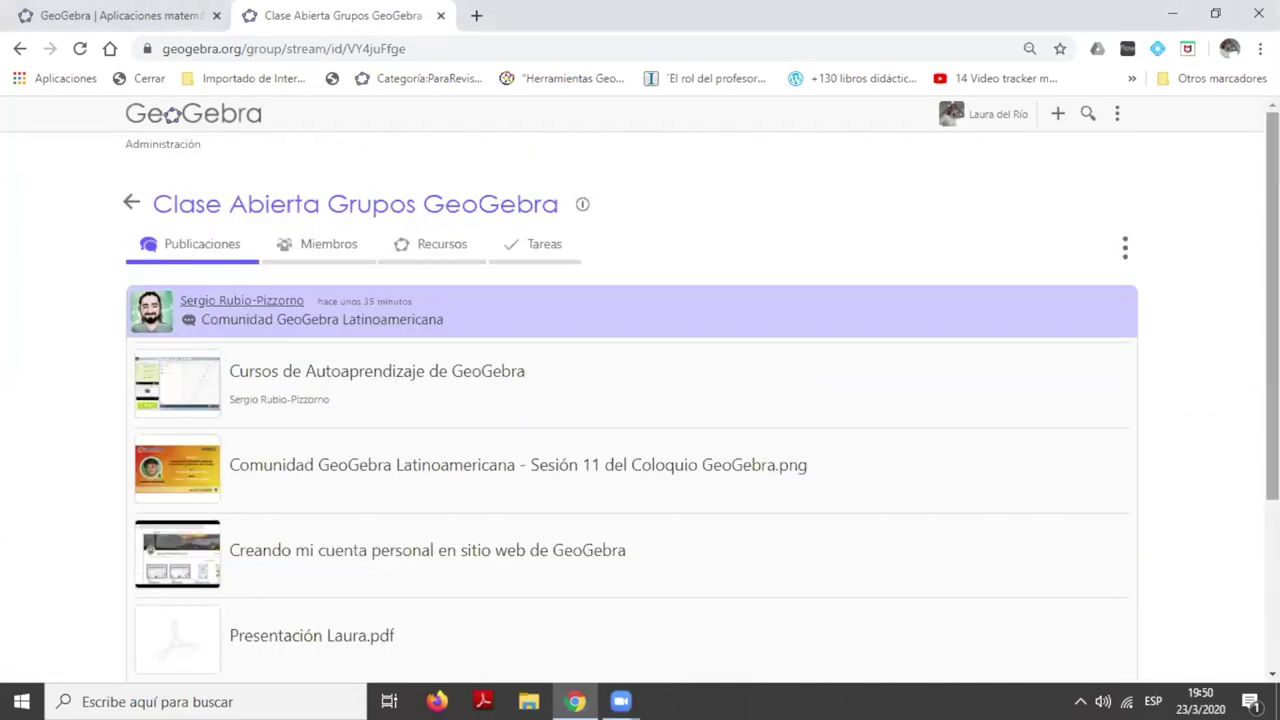
click(80, 50)
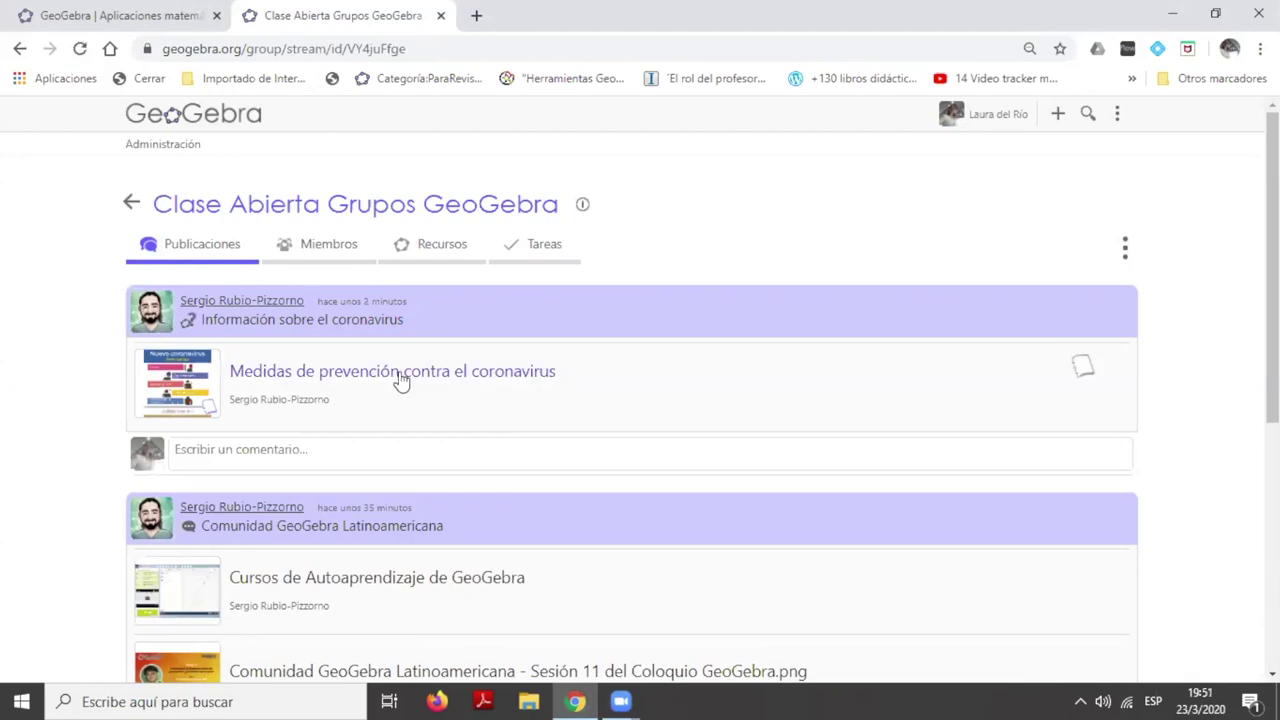
click(400, 380)
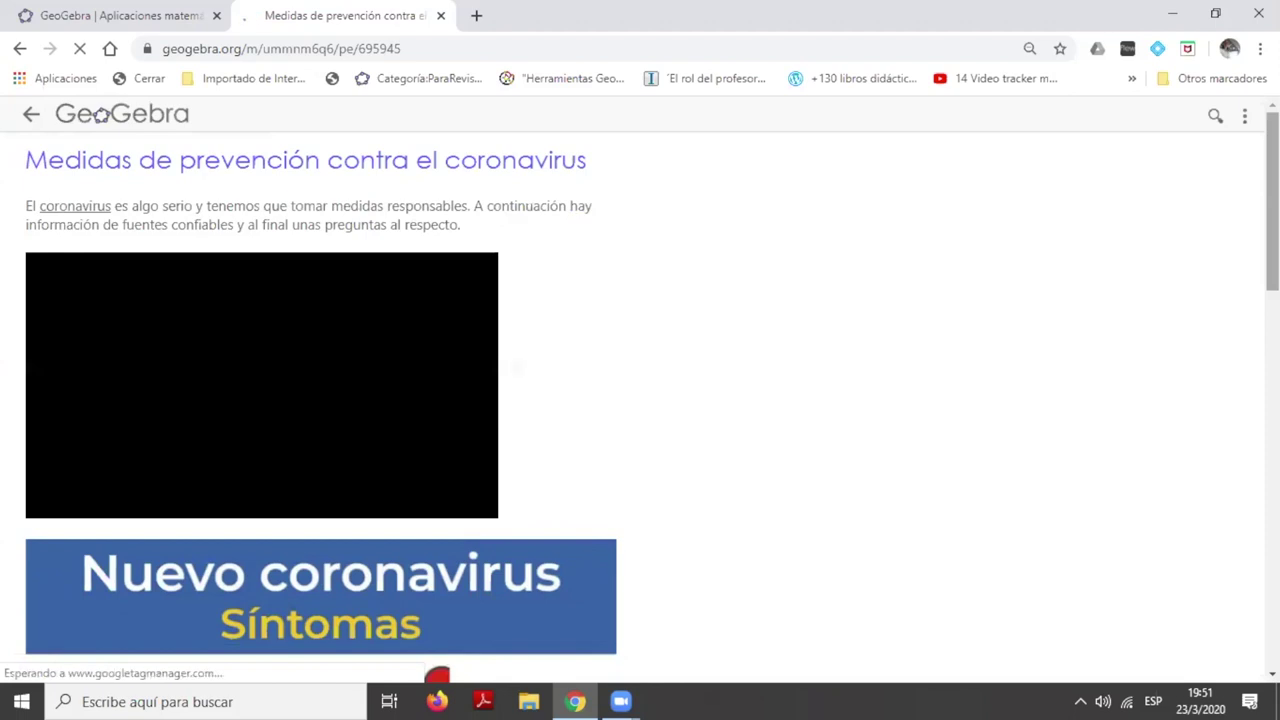
- Go through the task's information down to the questions and answer the question about the WHO pandemic with "No..."
scroll(320, 400, down, 1)
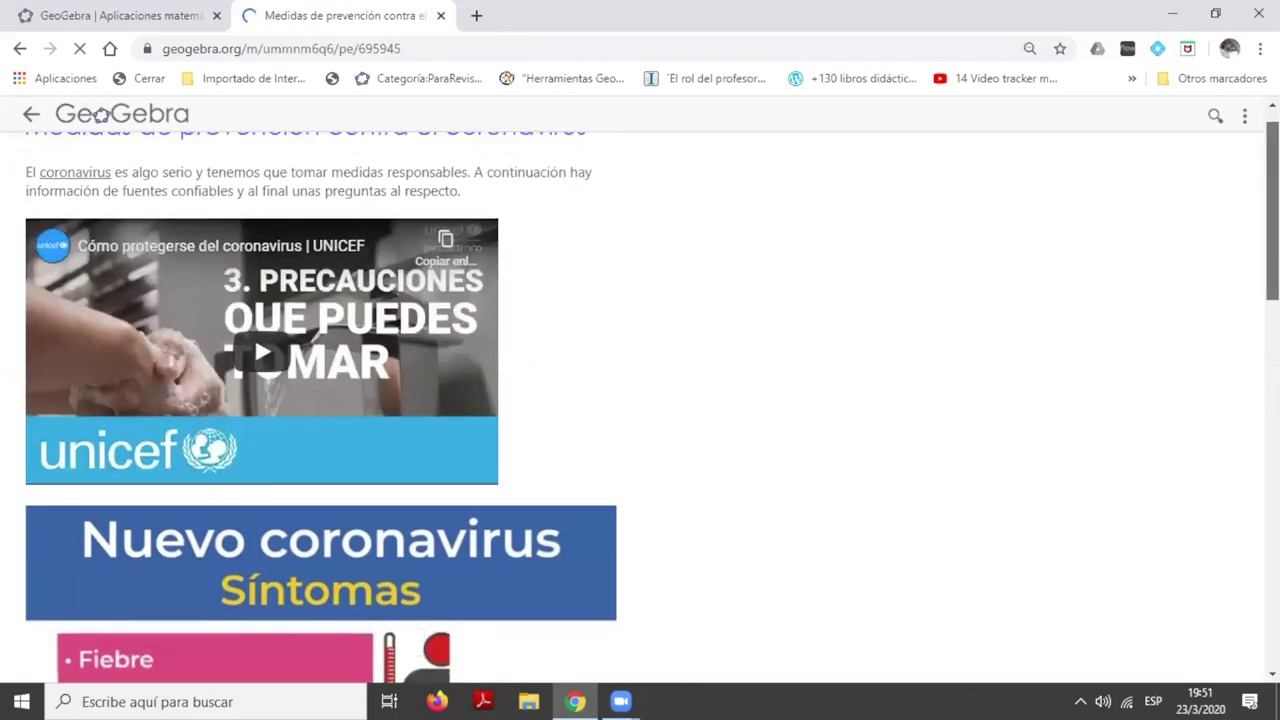
click(90, 176)
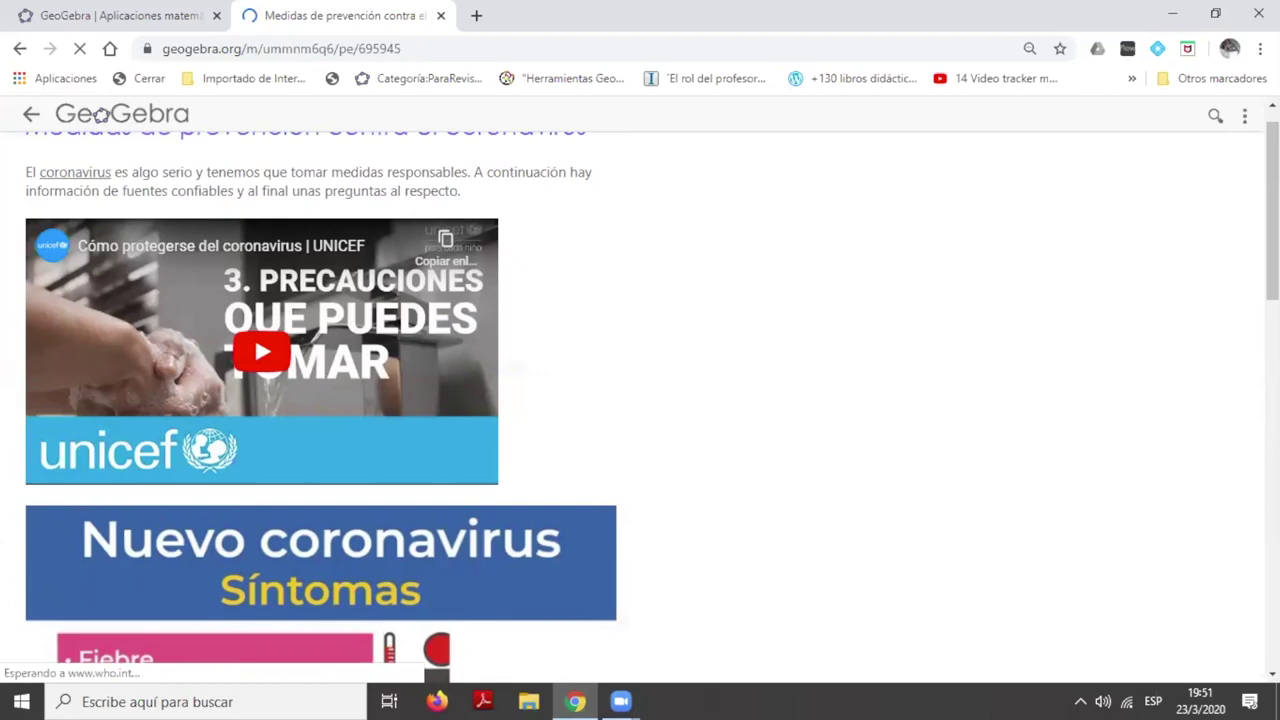
scroll(100, 114, down, 8)
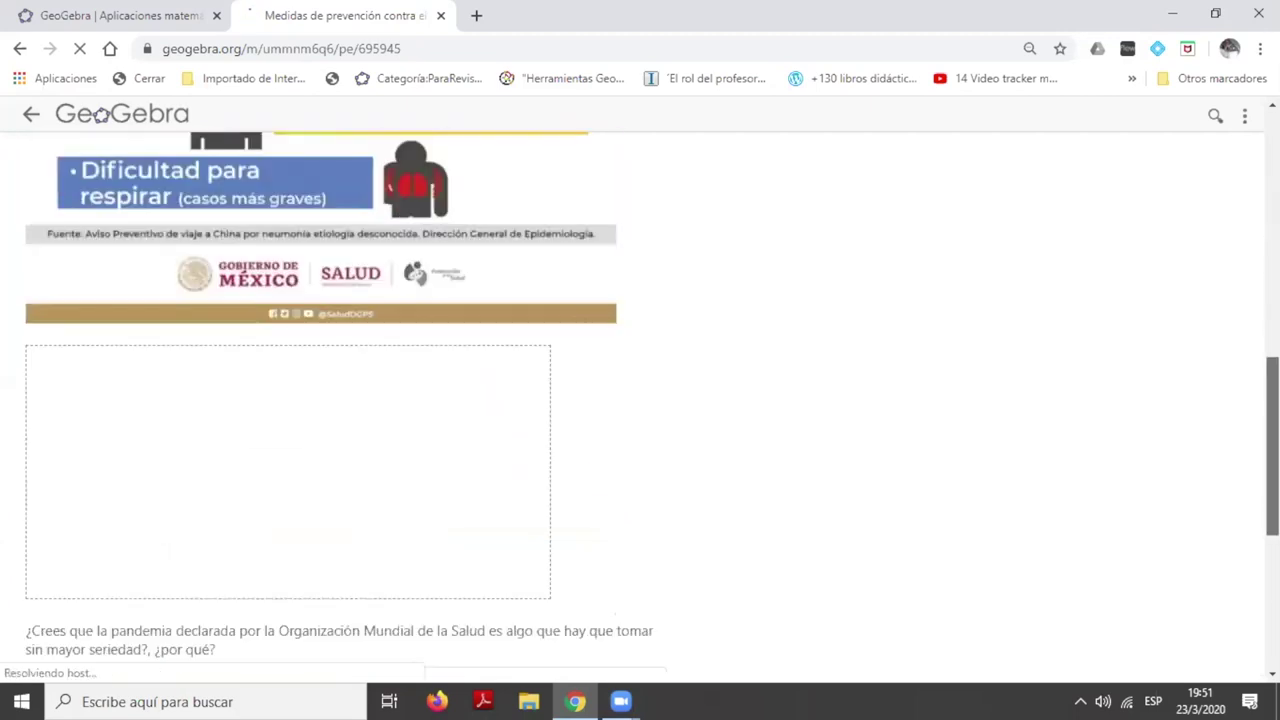
scroll(100, 114, down, 3)
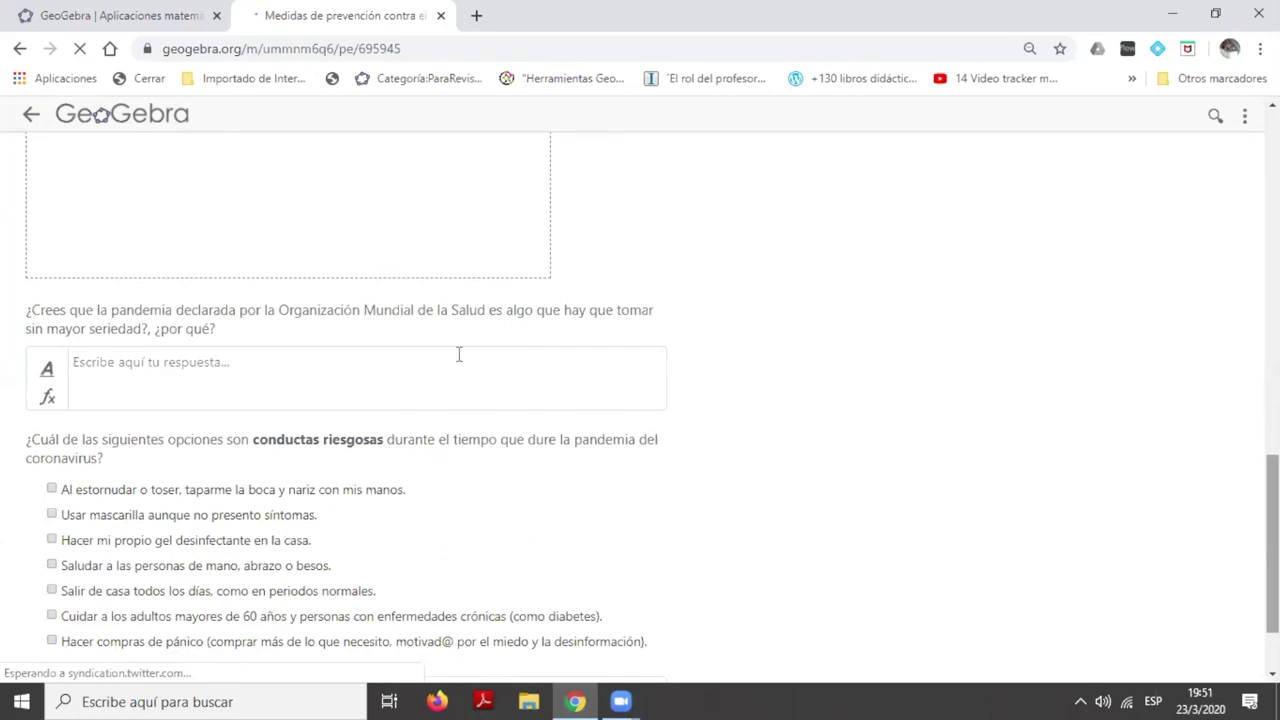
click(459, 354)
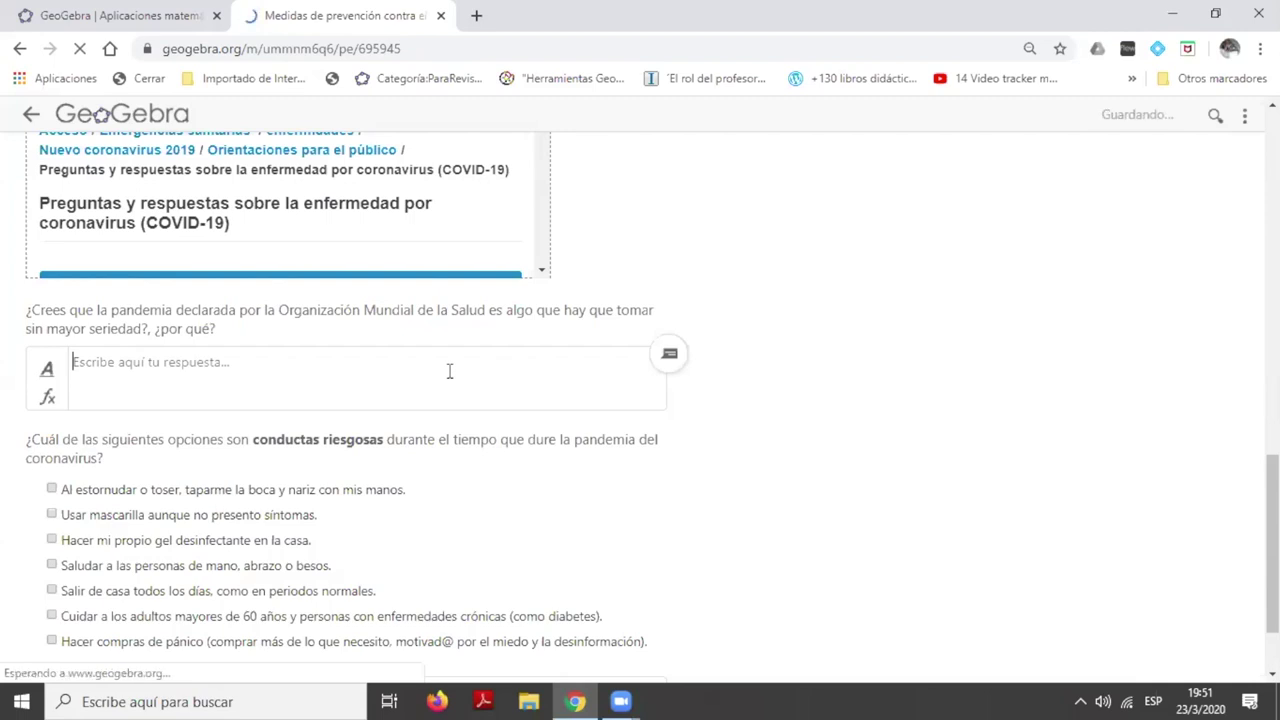
text(No...)
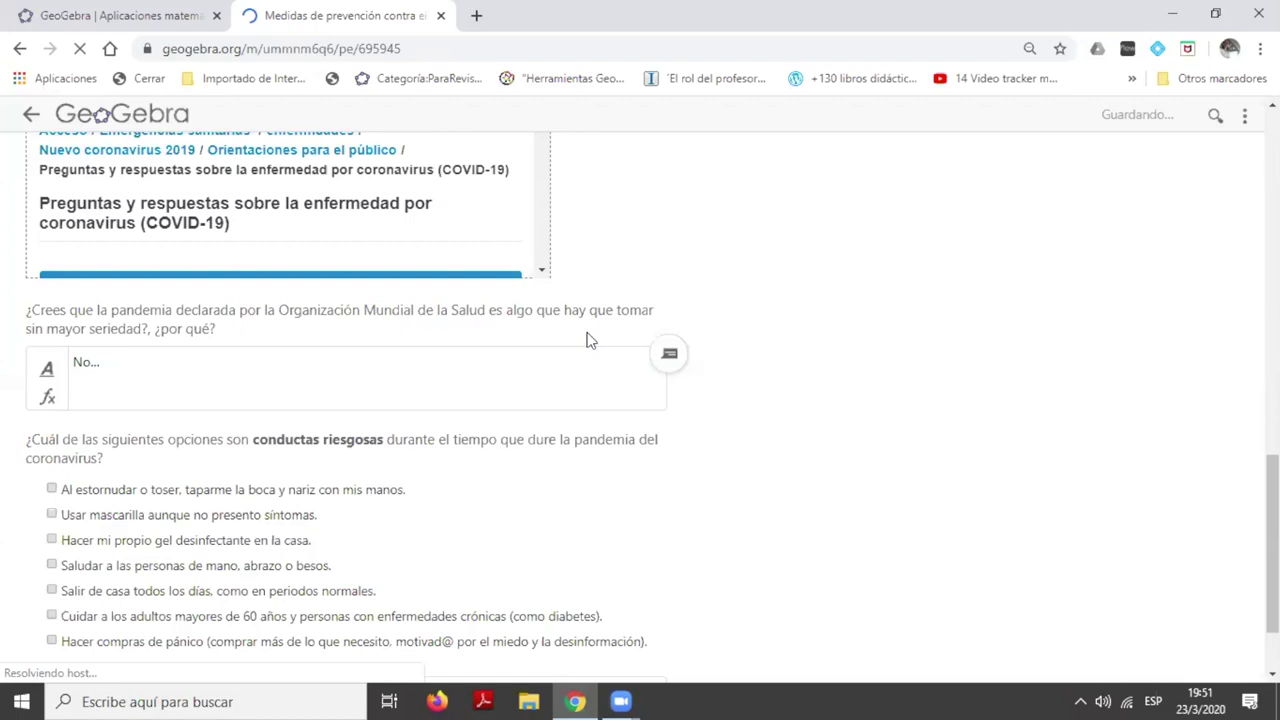
- Mark four risky behaviours: covering the mouth with the hands, wearing a mask without symptoms, making homemade gel, and greeting with handshakes, hugs or kisses
scroll(868, 340, down, 2)
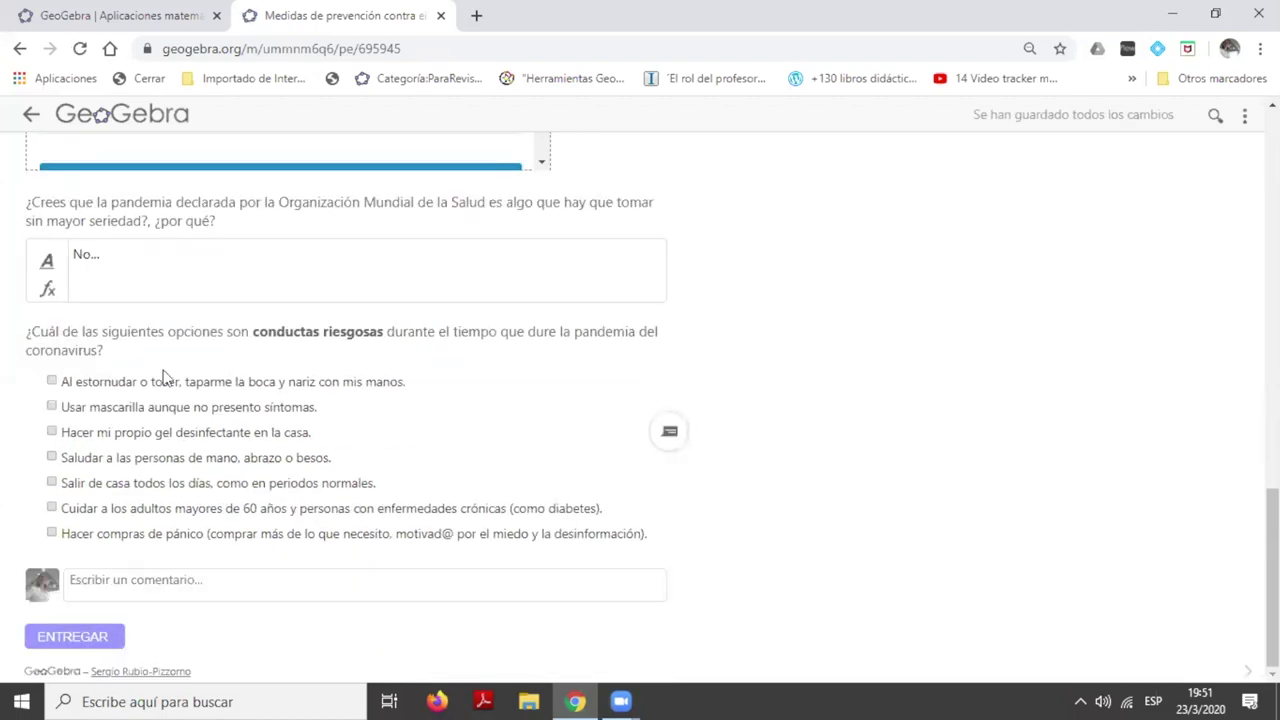
click(52, 381)
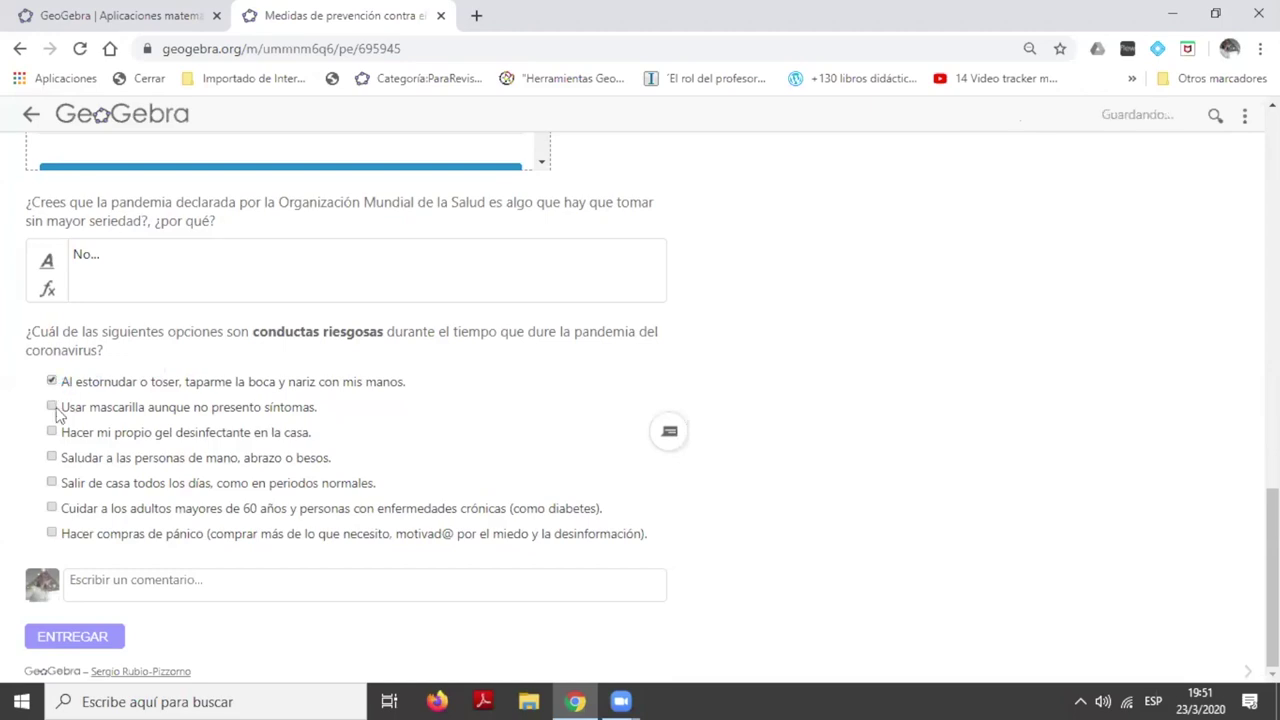
click(57, 410)
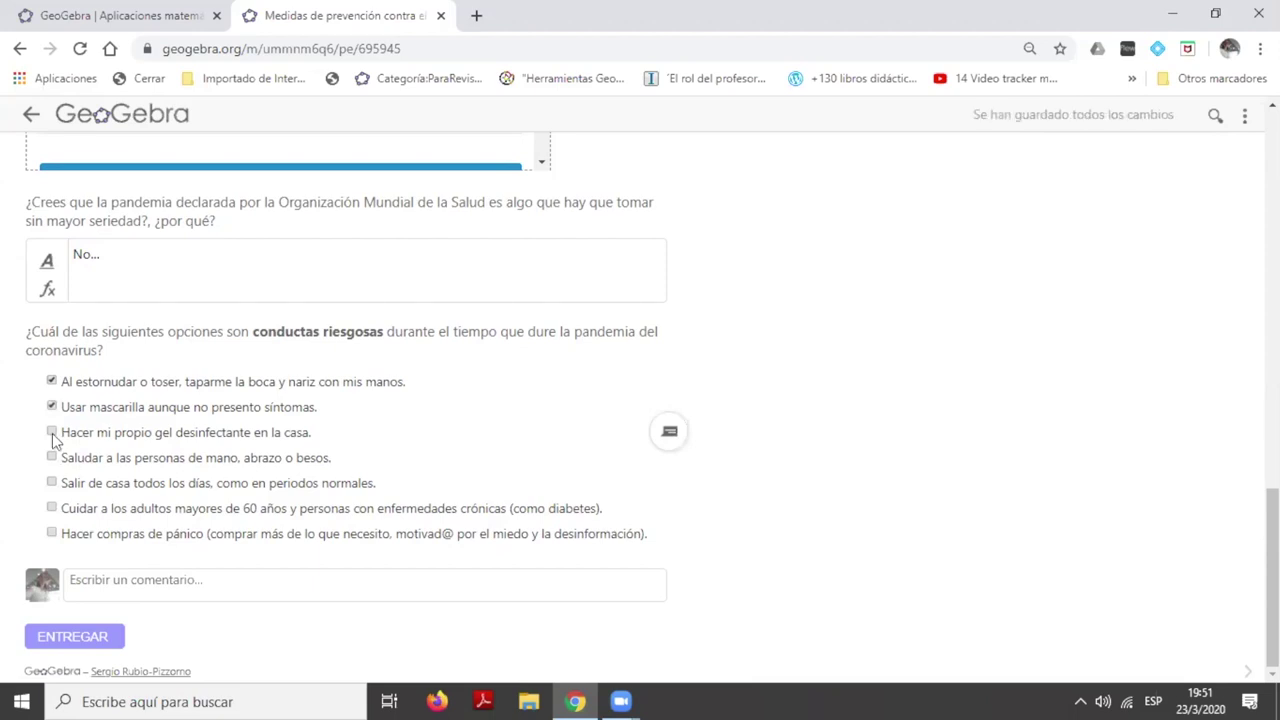
click(52, 434)
- Post the comment "Tengo dudas!!" under the task's questions
click(242, 590)
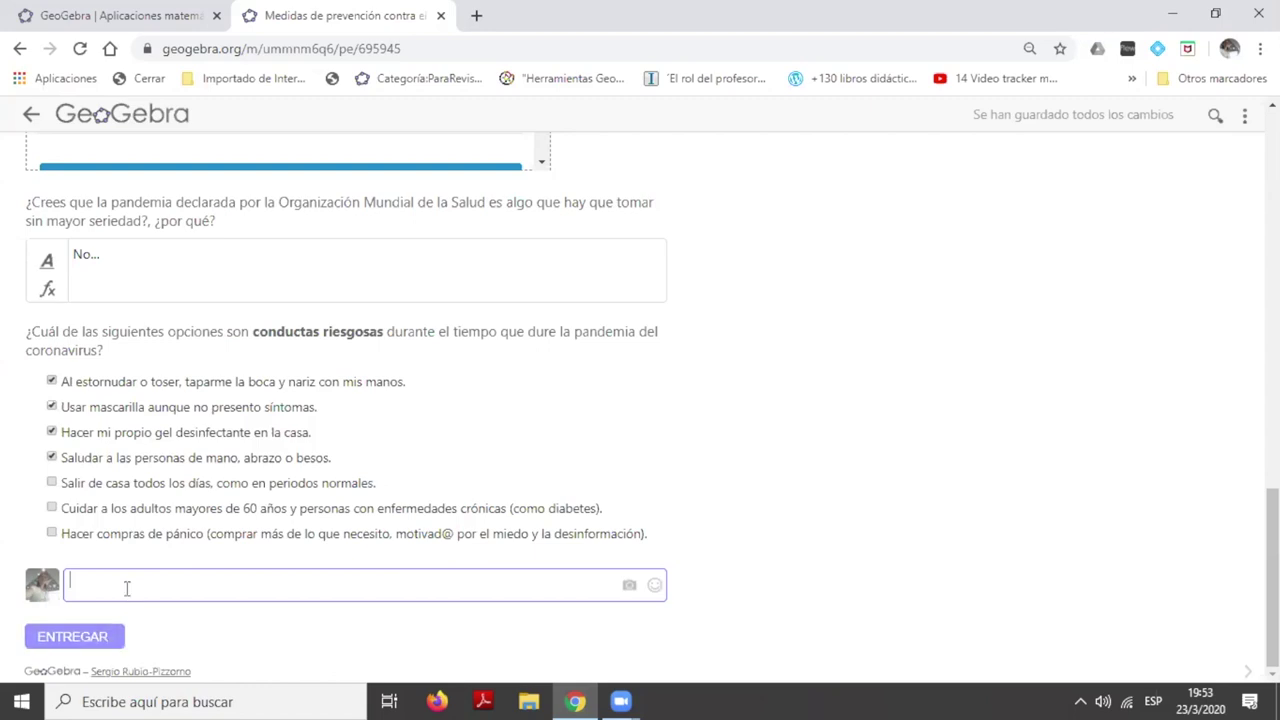
text(Tengo dudas!!)
click(820, 553)
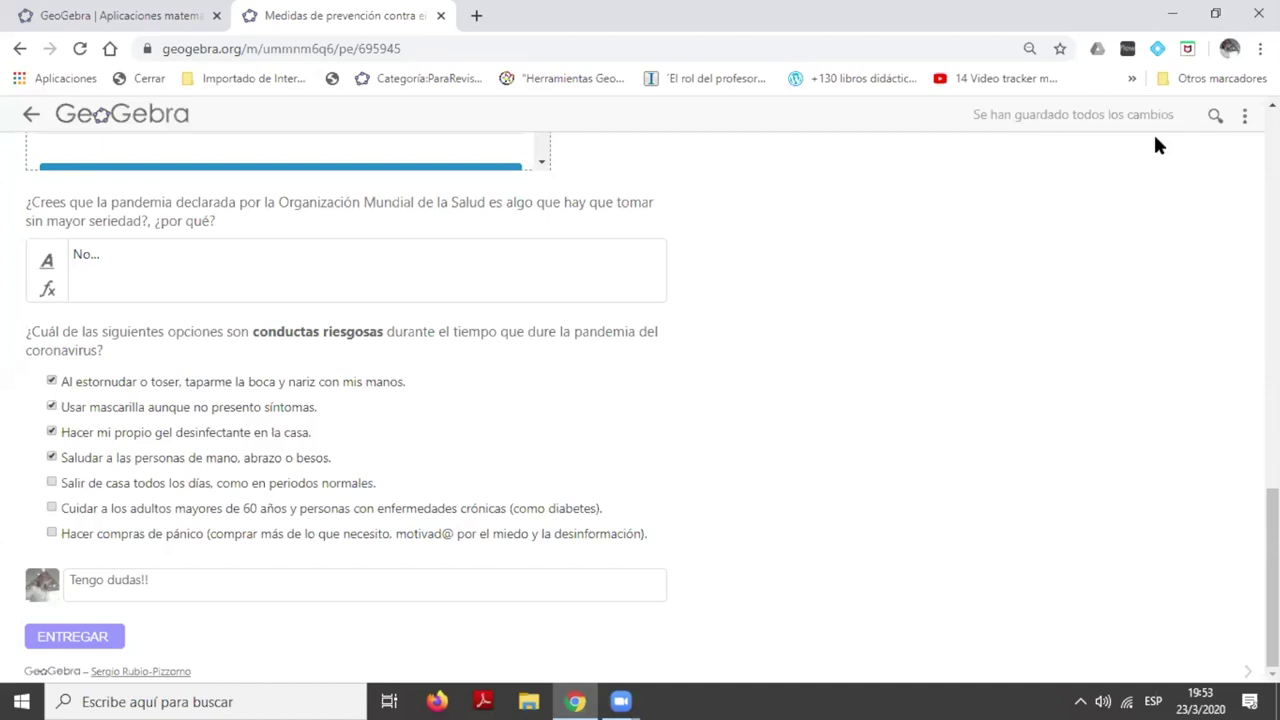
- Extend the written answer about the pandemic to read "No... porque hay que hacer caso"
click(493, 238)
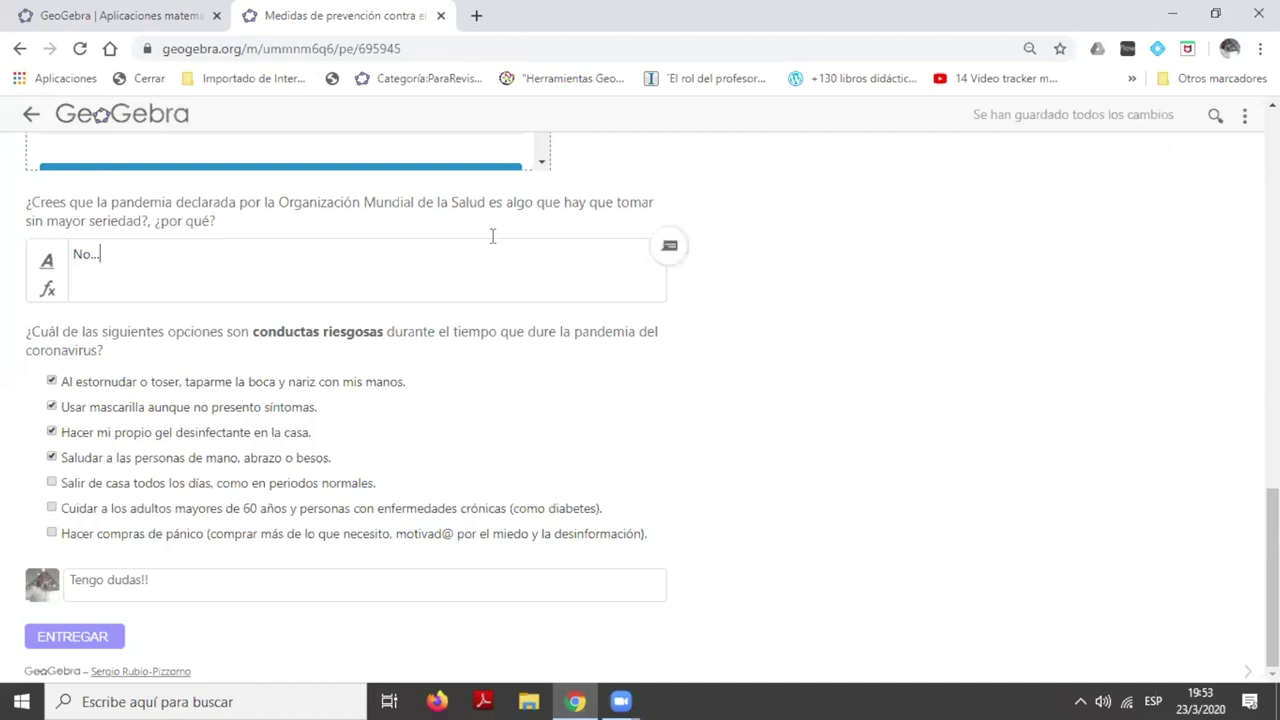
text(porque)
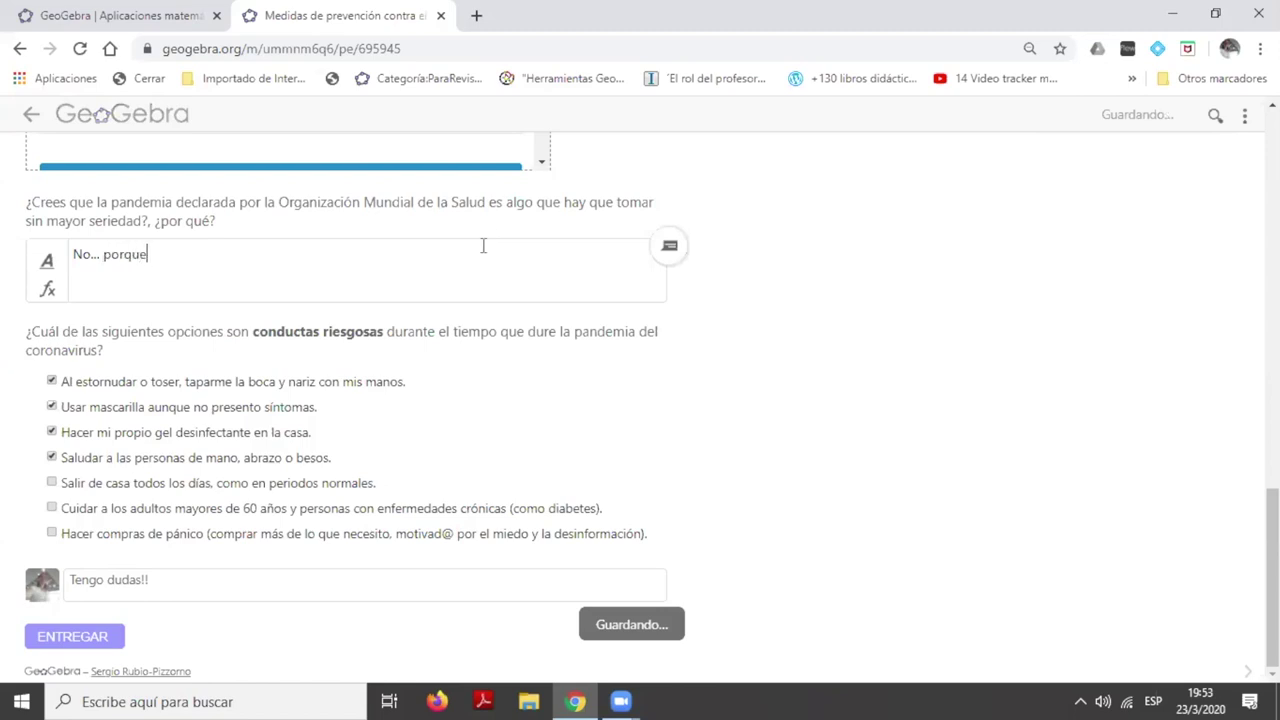
text( hay que ha)
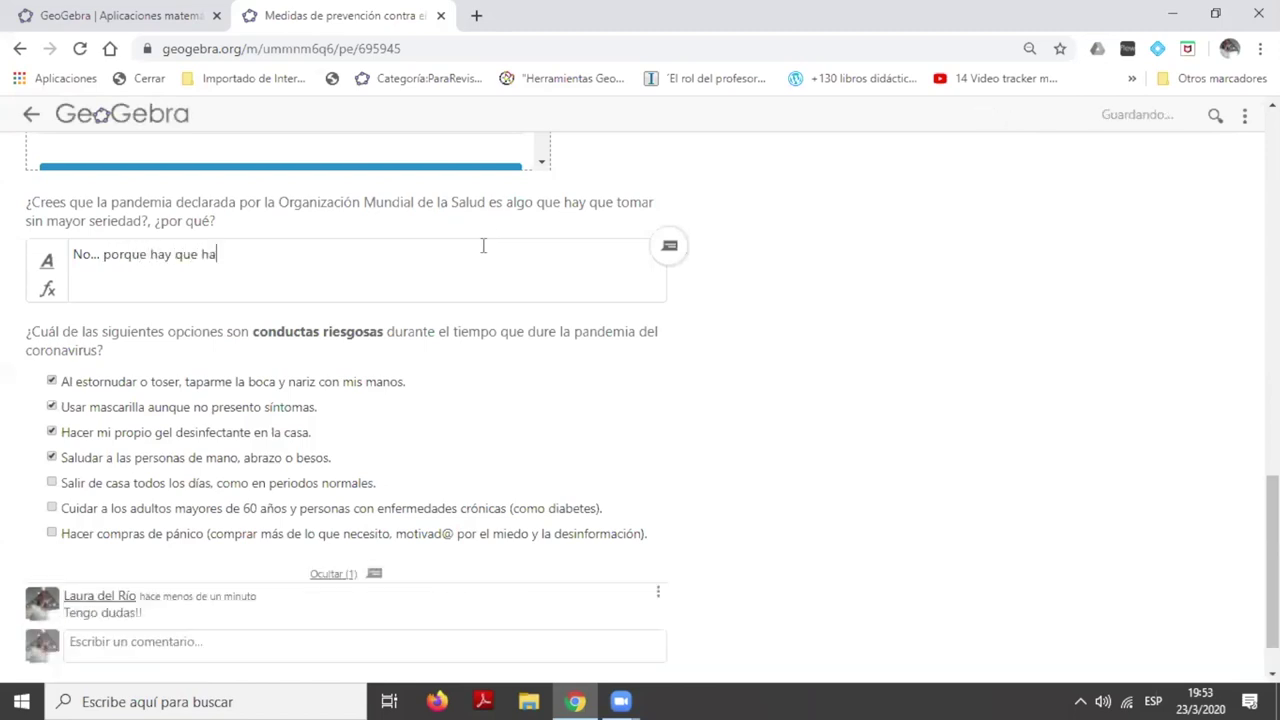
text(cer caso)
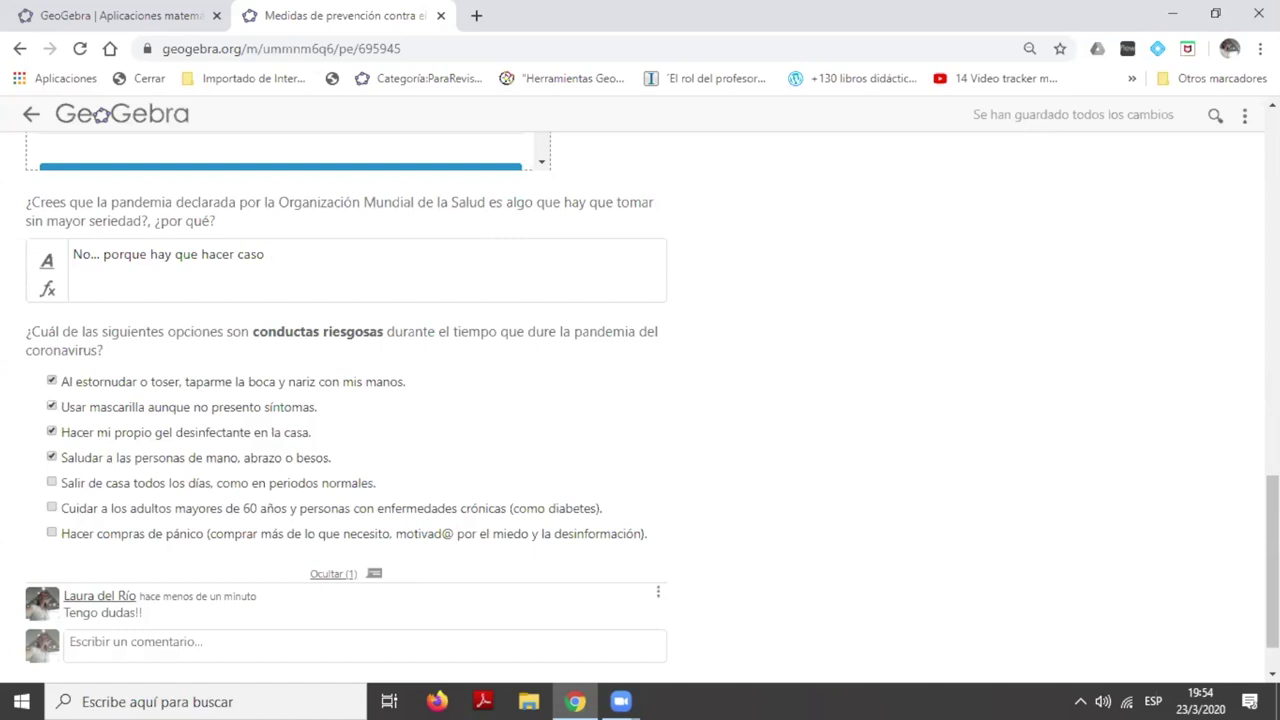
- Submit the completed coronavirus task as the student
scroll(1272, 560, down, 1)
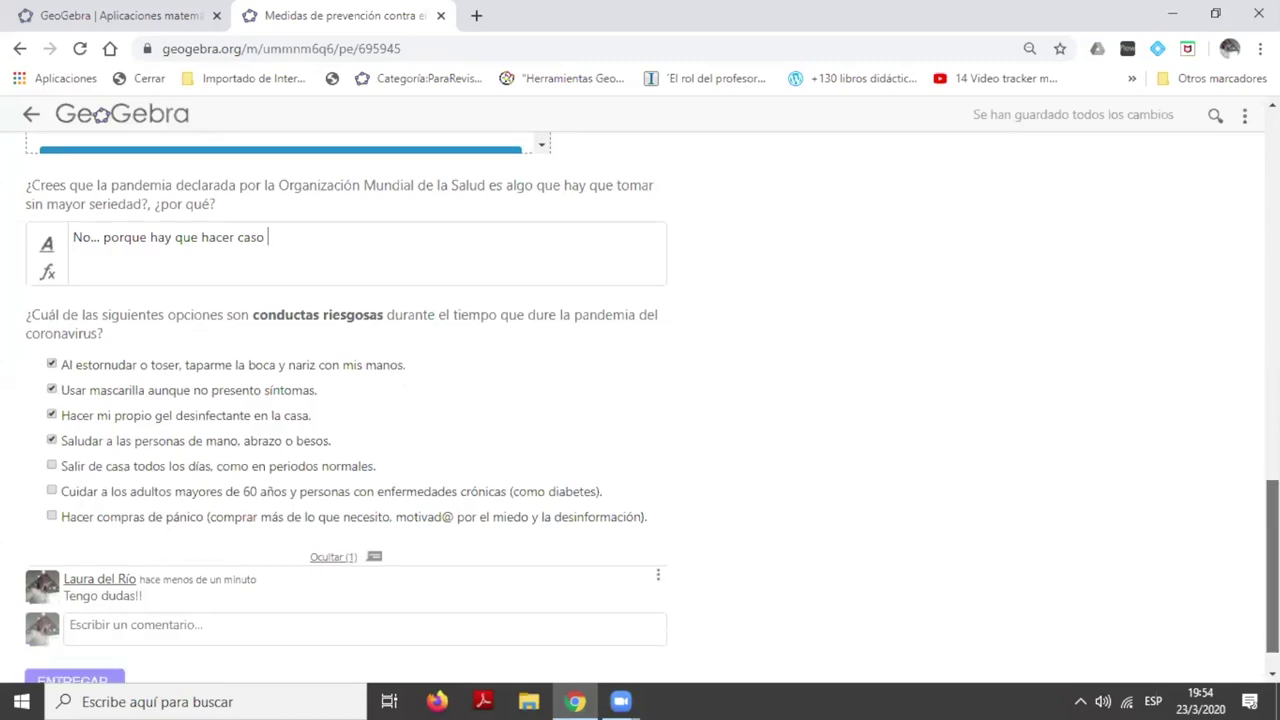
scroll(652, 408, down, 1)
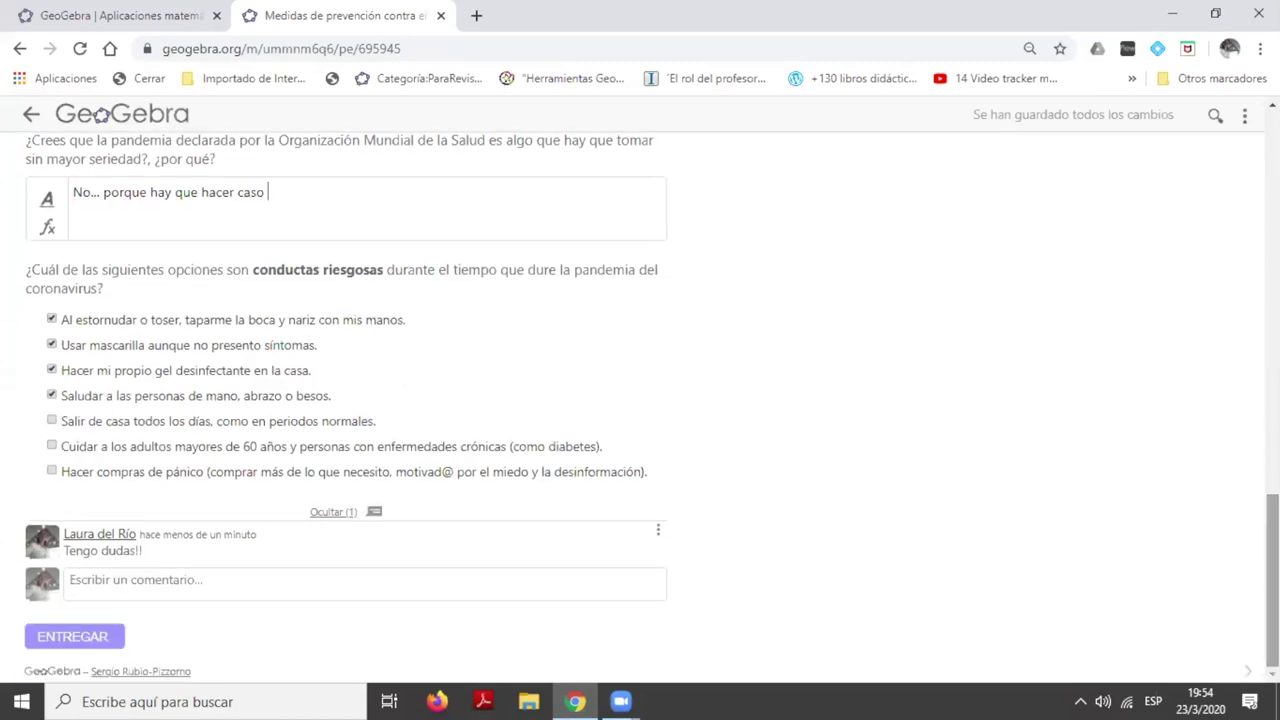
click(96, 638)
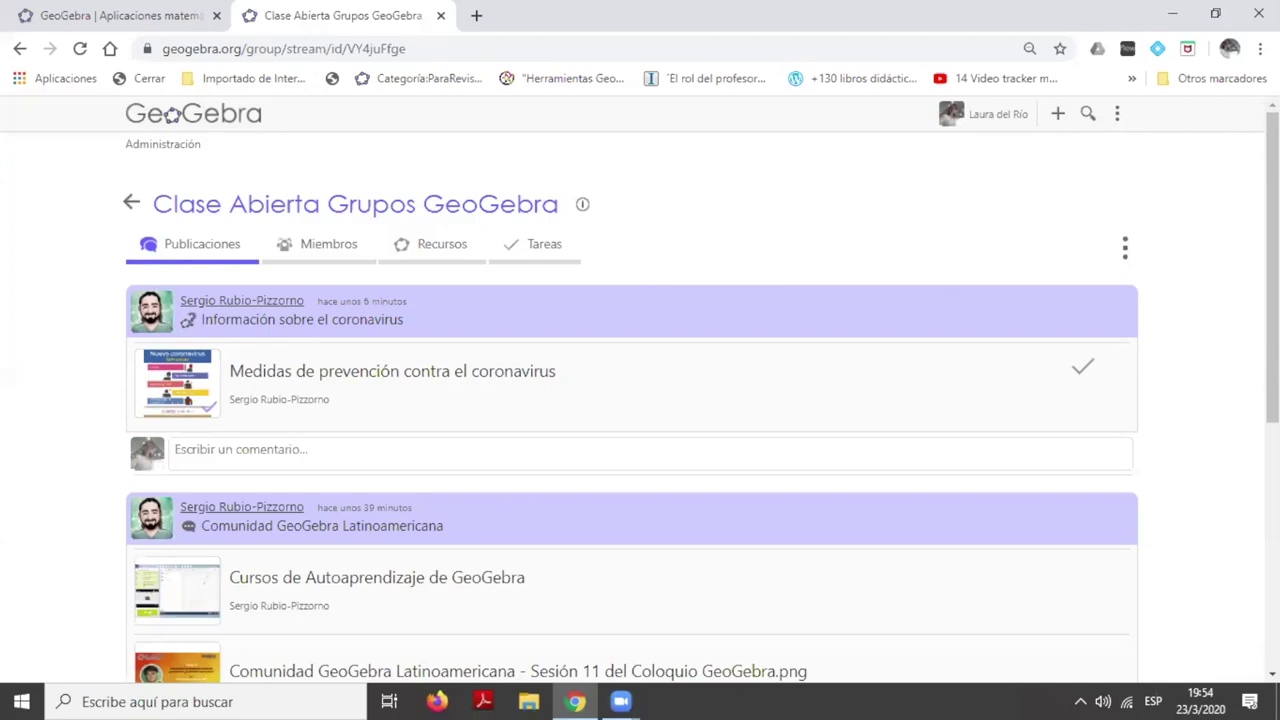
- Look over the group feed as the student and open the group's Tareas page
scroll(770, 285, down, 3)
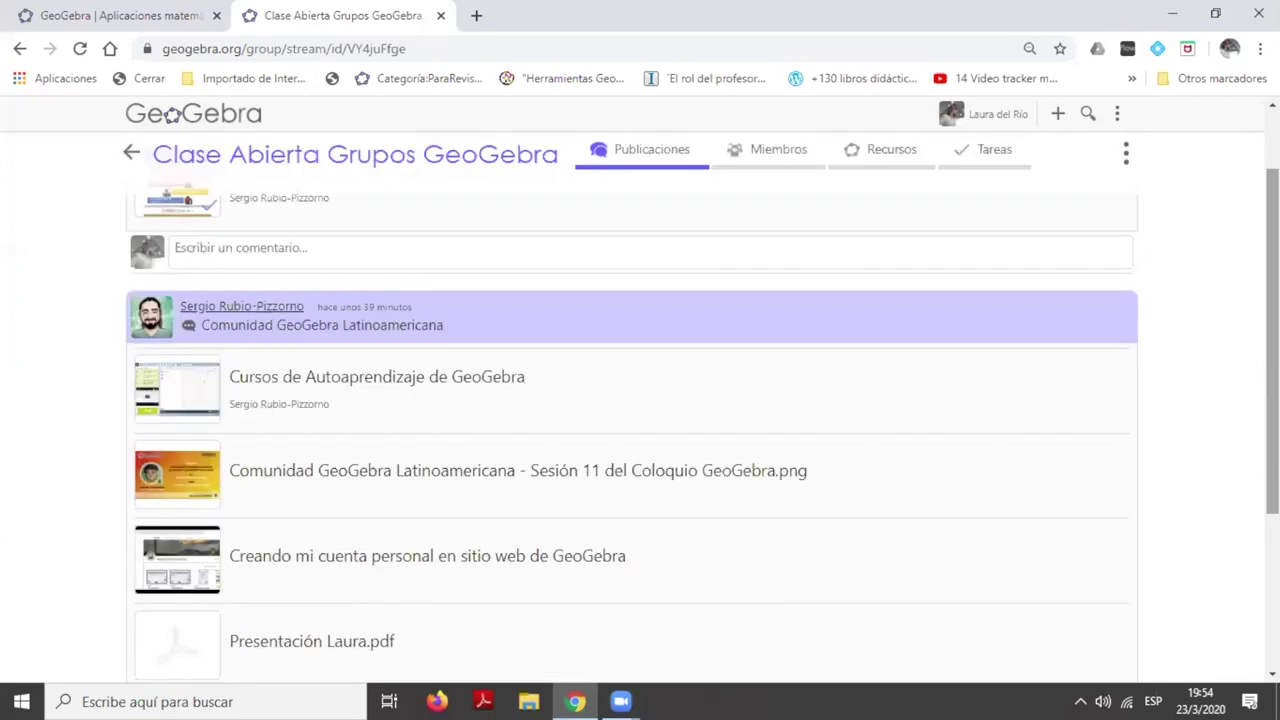
scroll(630, 400, up, 2)
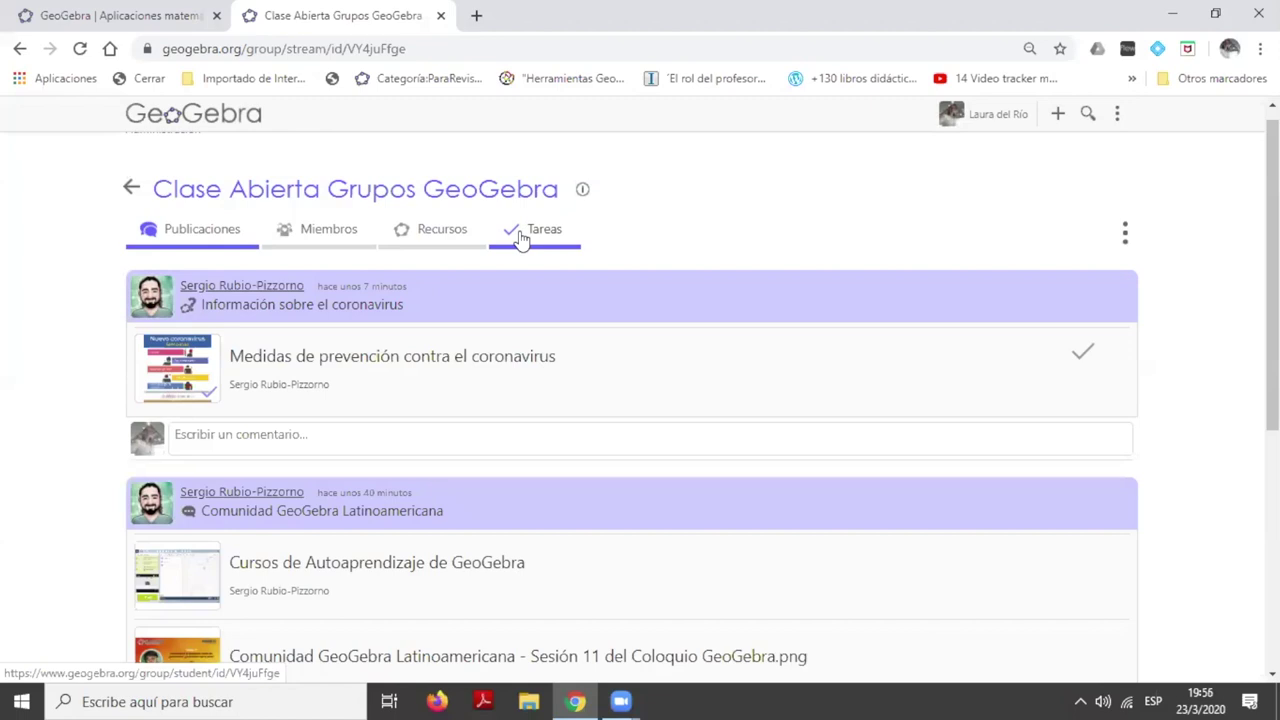
click(519, 237)
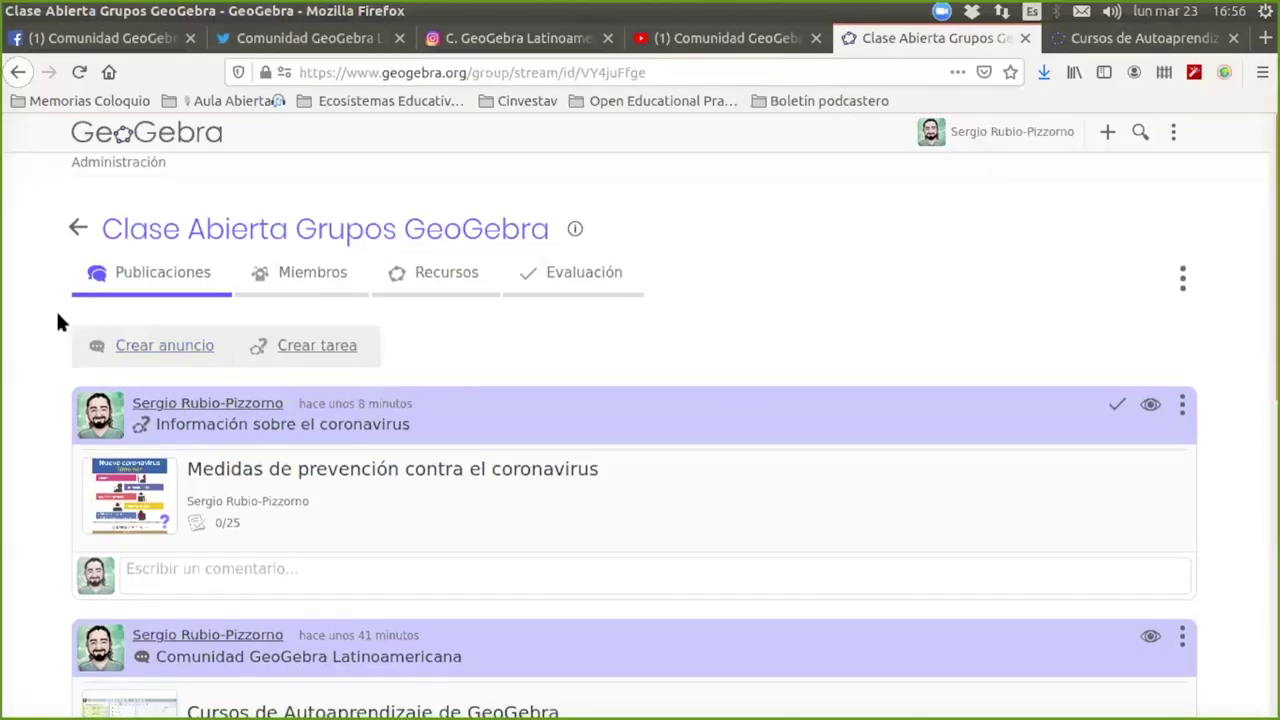
- In the teacher's Firefox session, reload the group feed to update the task's submission status and open the Evaluación grid
scroll(58, 290, down, 1)
click(79, 74)
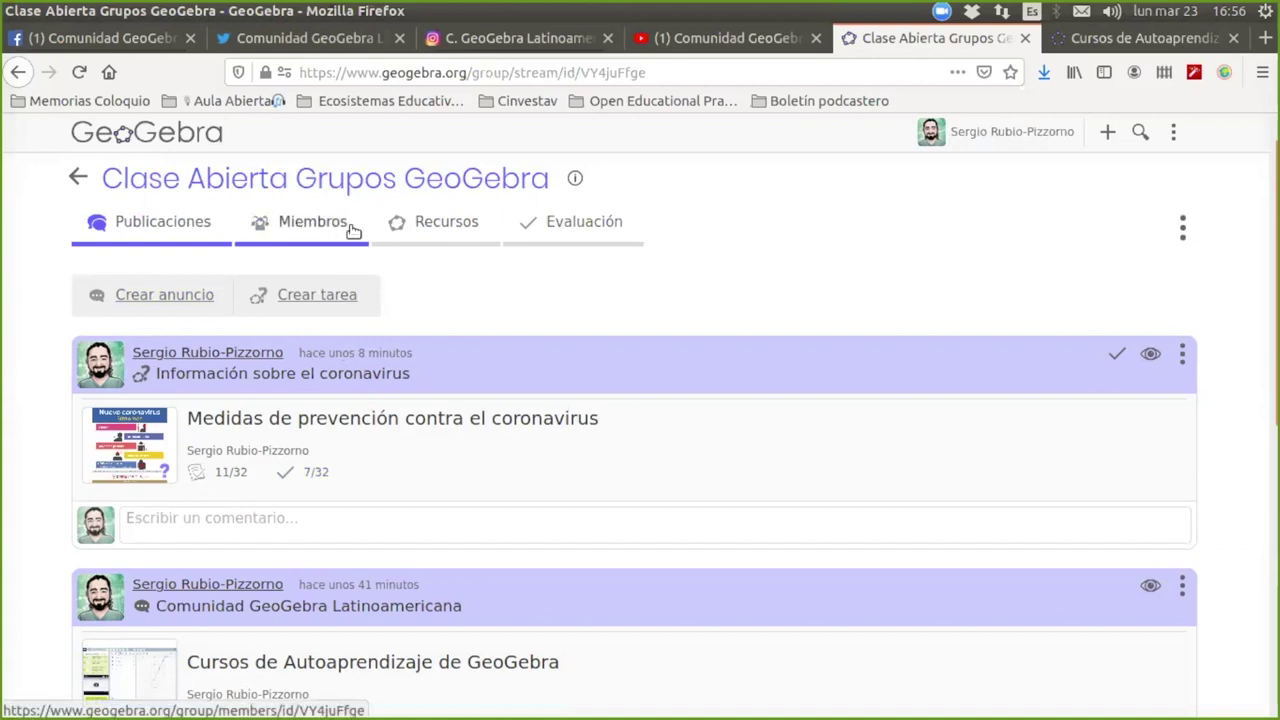
click(589, 226)
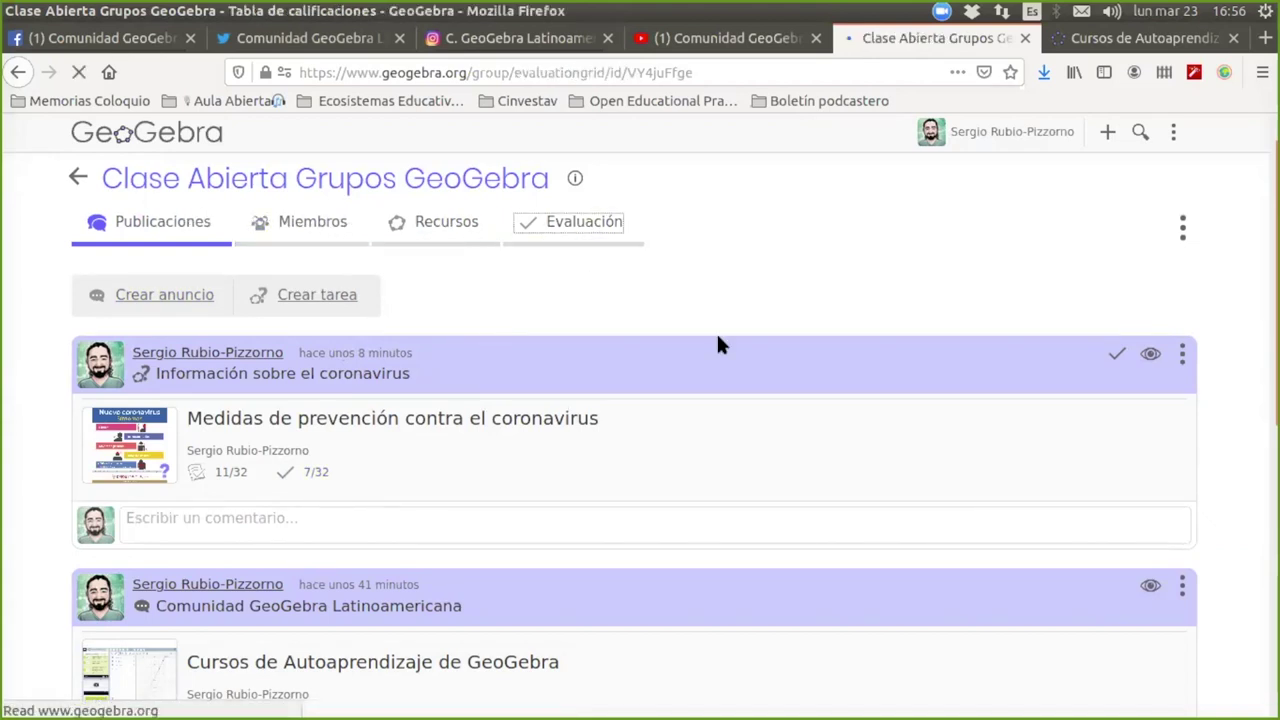
- Show the page in full screen and look over every member's submission status in the Evaluación grid
scroll(886, 426, down, 5)
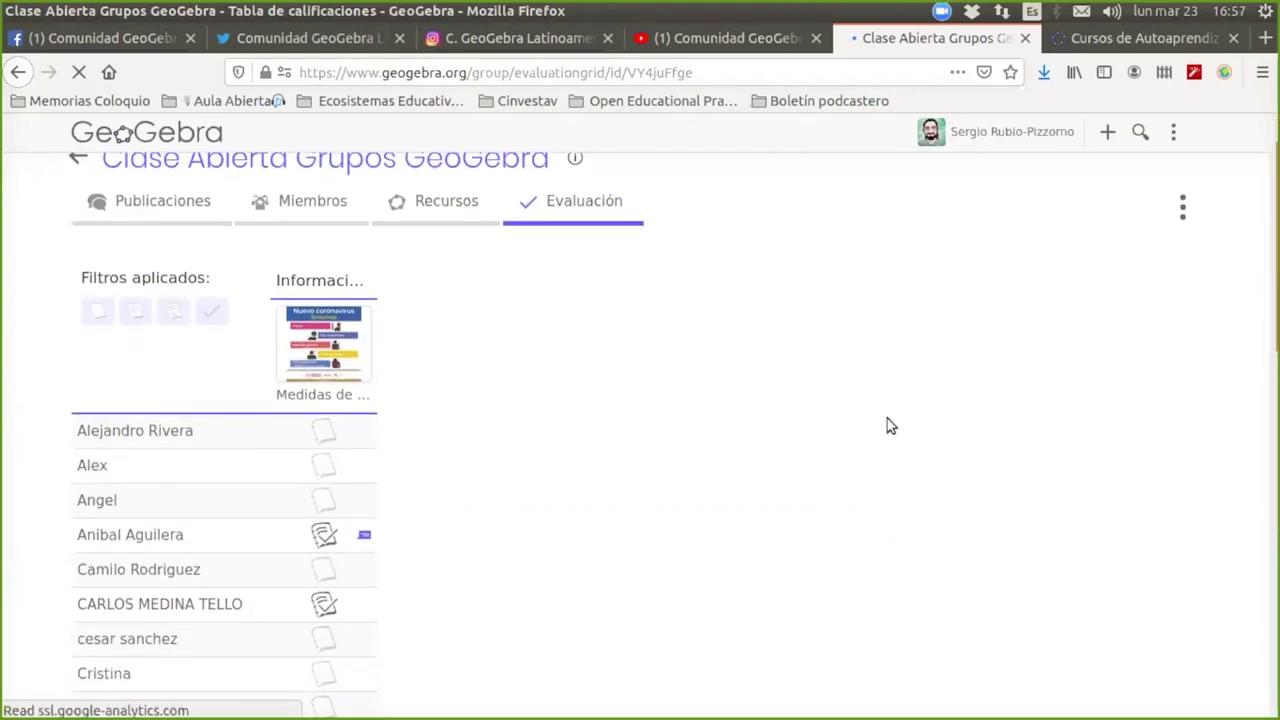
scroll(941, 361, up, 3)
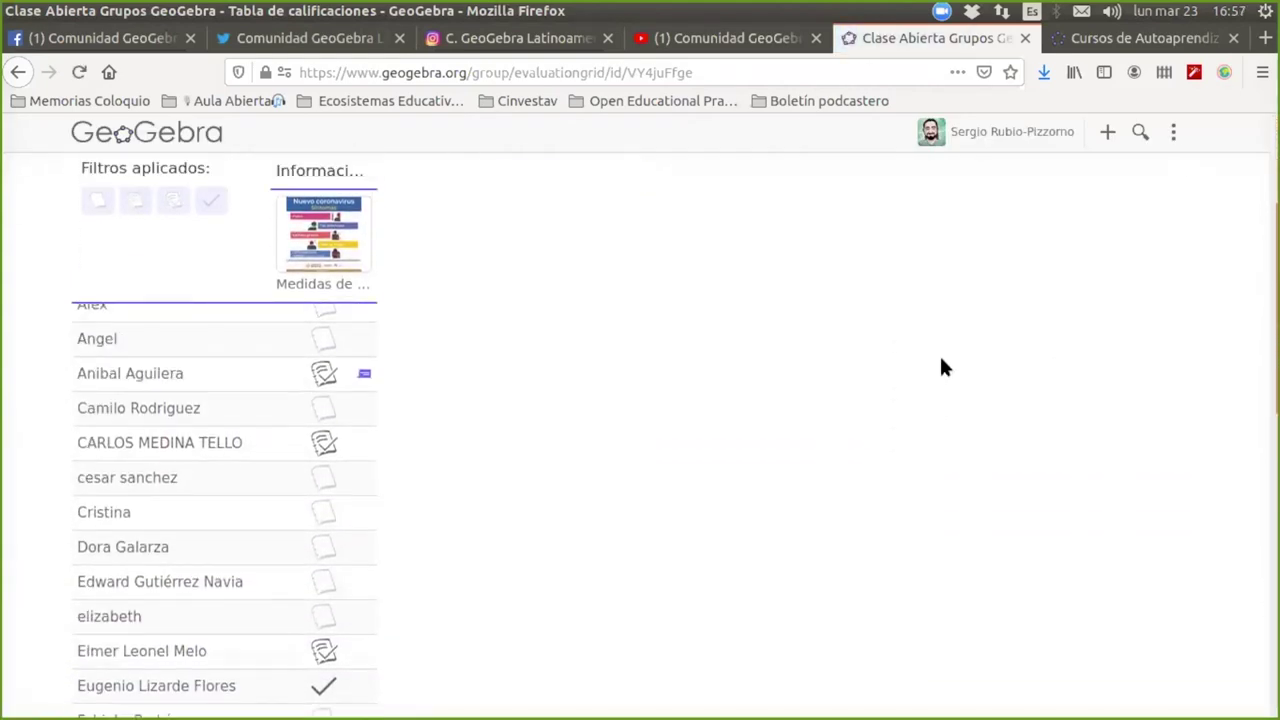
key(F11)
scroll(806, 457, down, 1)
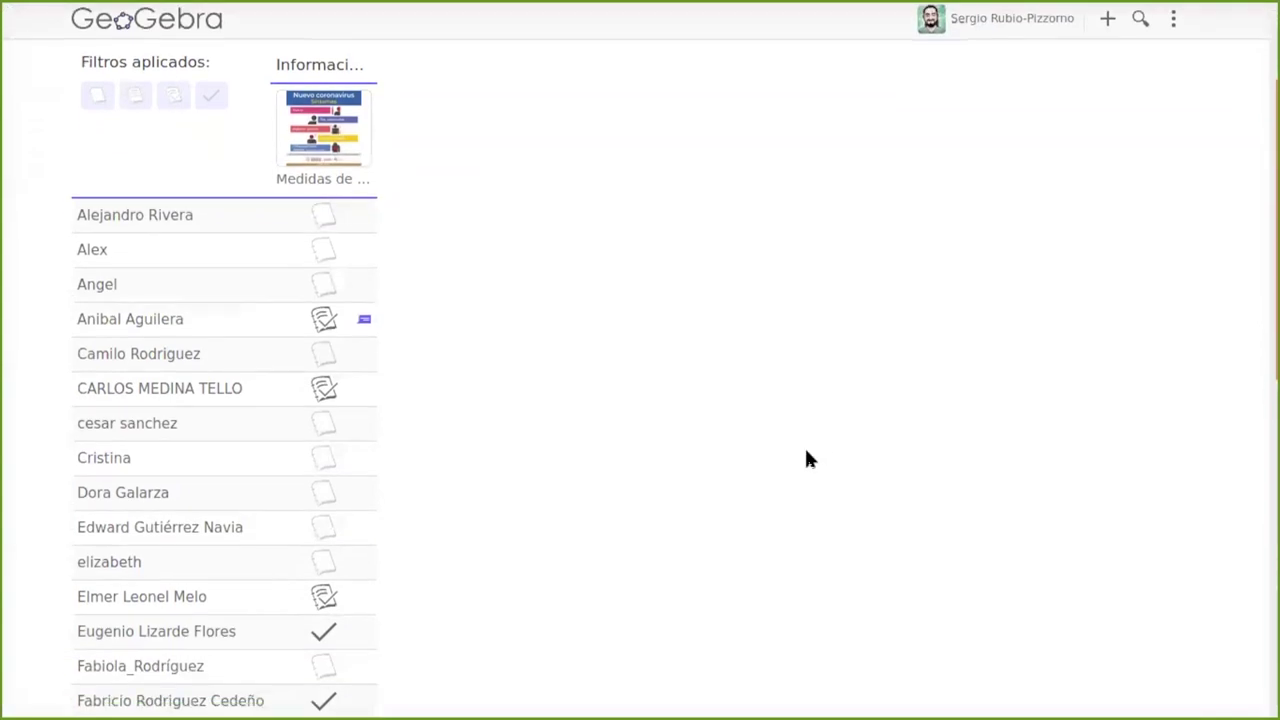
scroll(145, 205, down, 1)
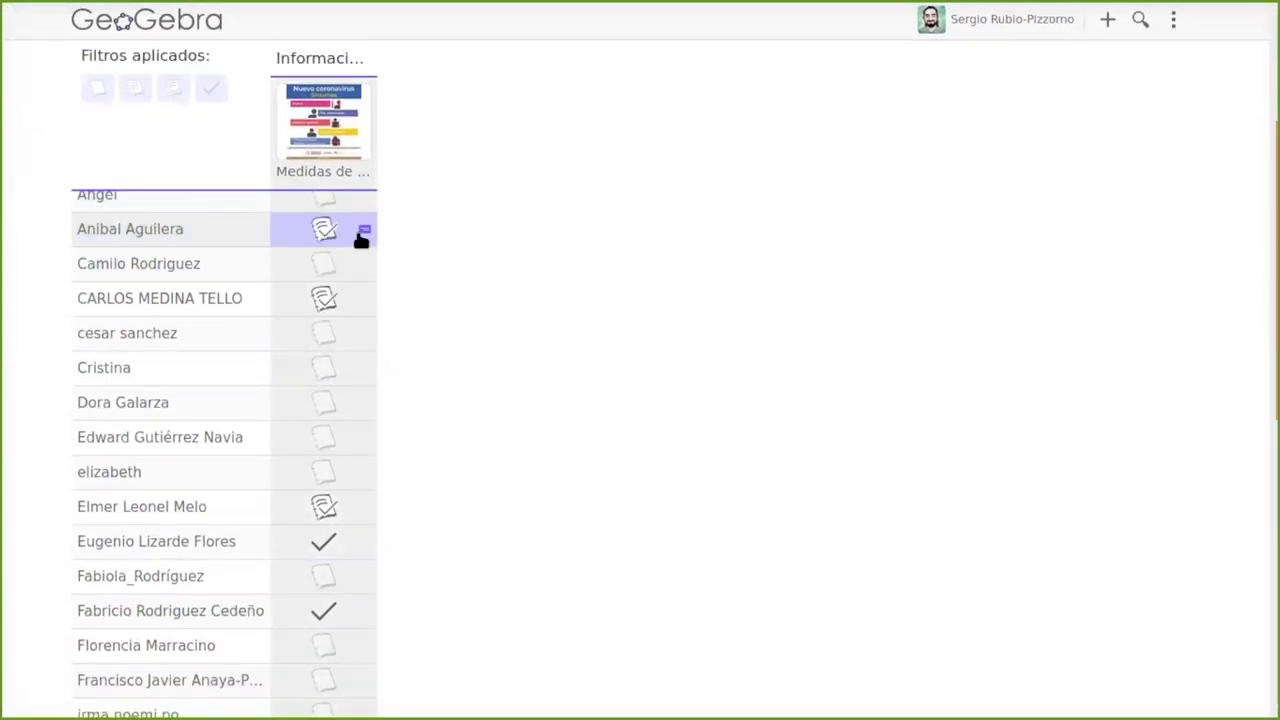
scroll(346, 366, down, 4)
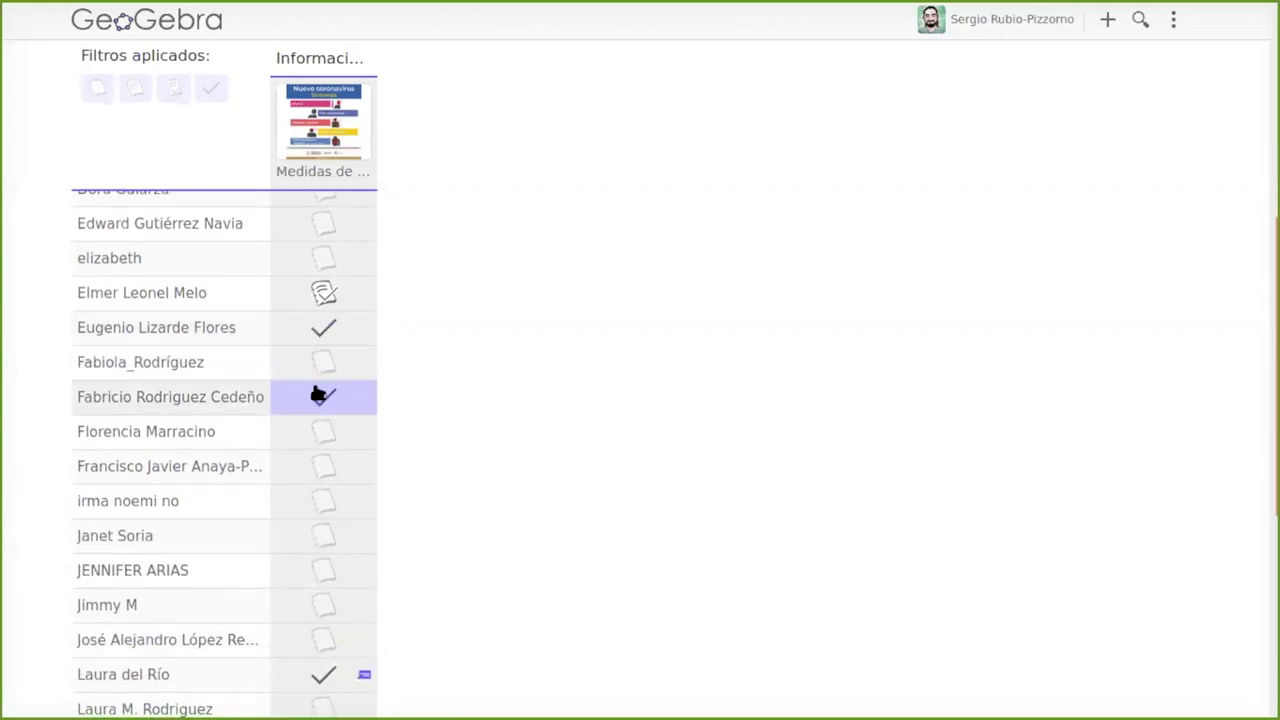
scroll(321, 393, down, 2)
scroll(321, 393, down, 8)
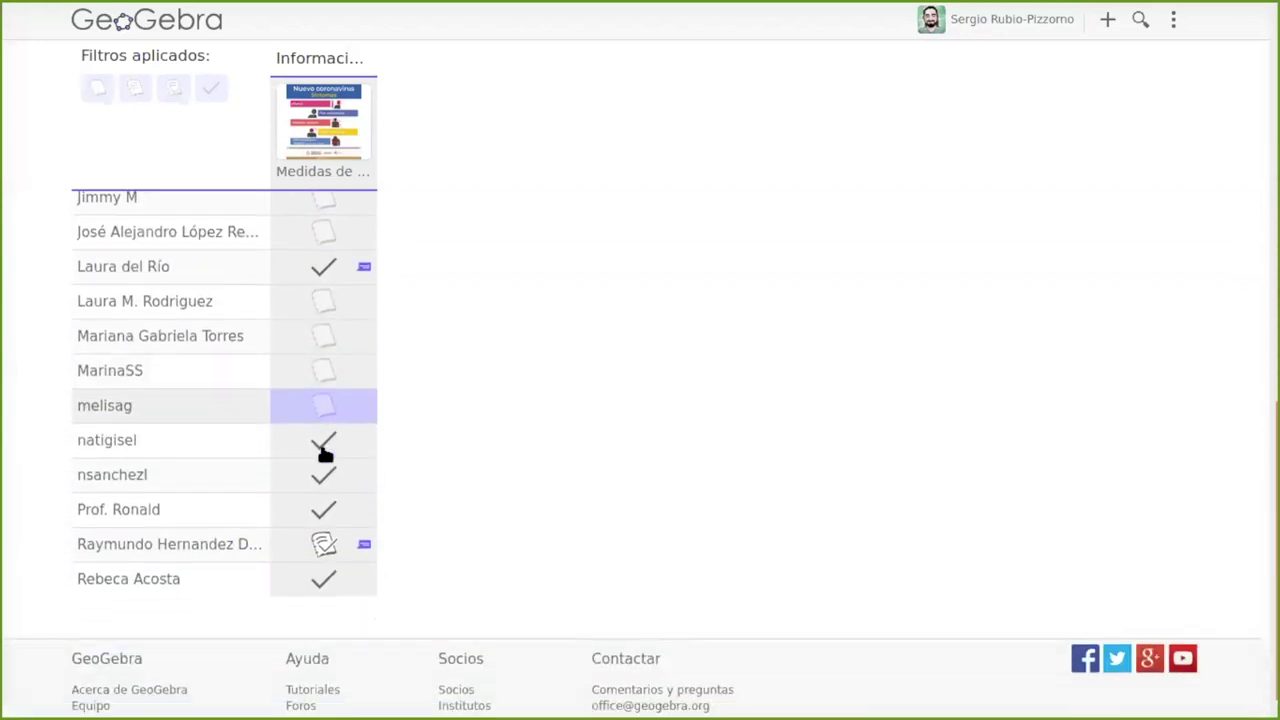
scroll(330, 500, up, 15)
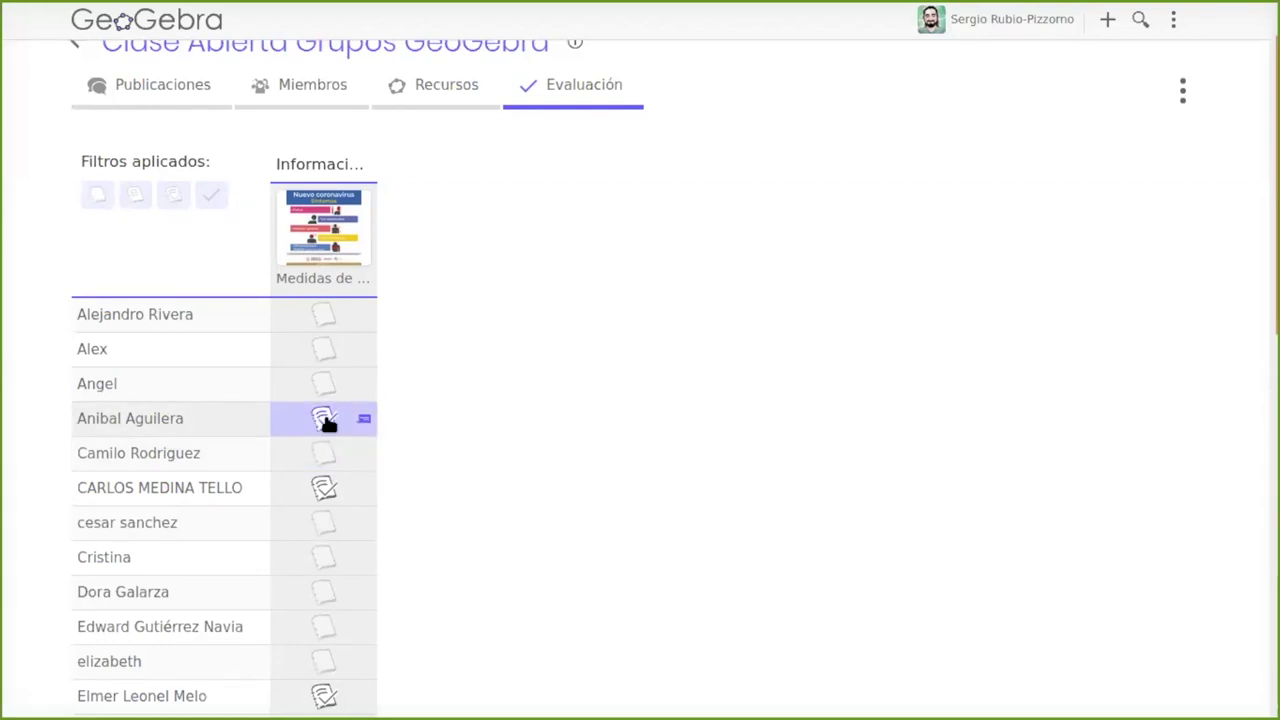
- Open the first submission marked as done in the grid and review its answers and the student's comment
click(328, 418)
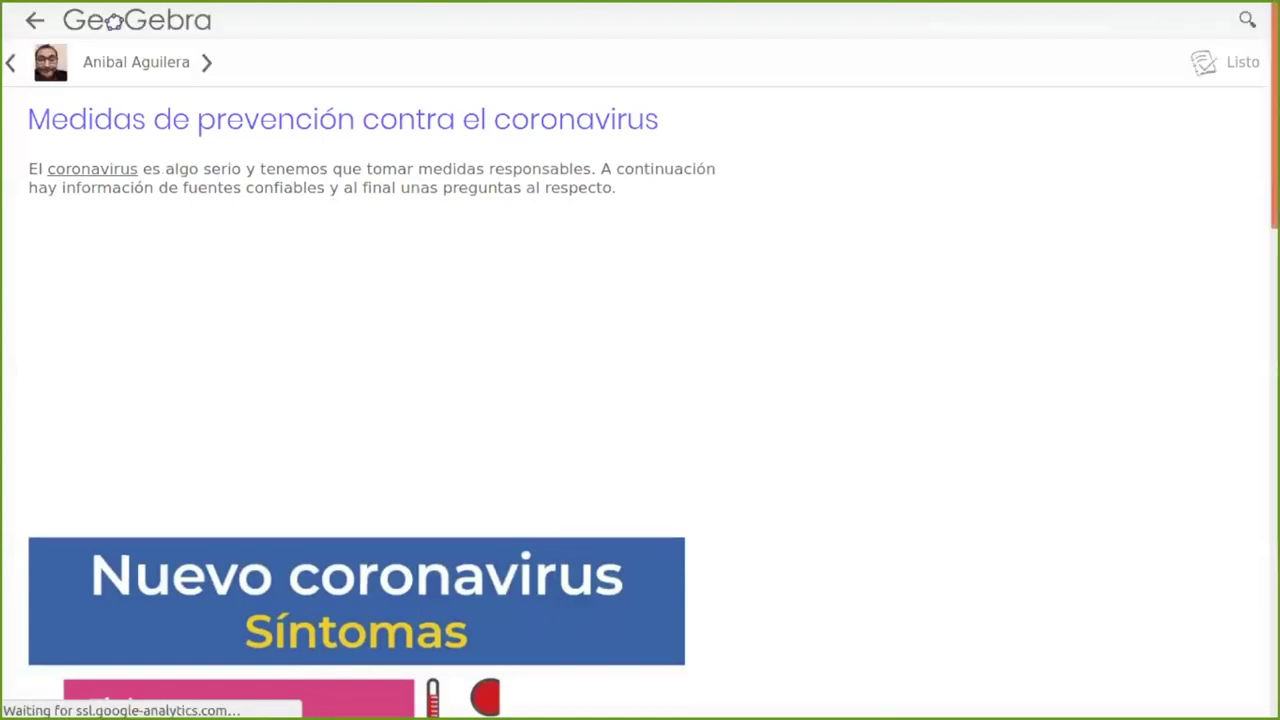
scroll(1250, 400, down, 10)
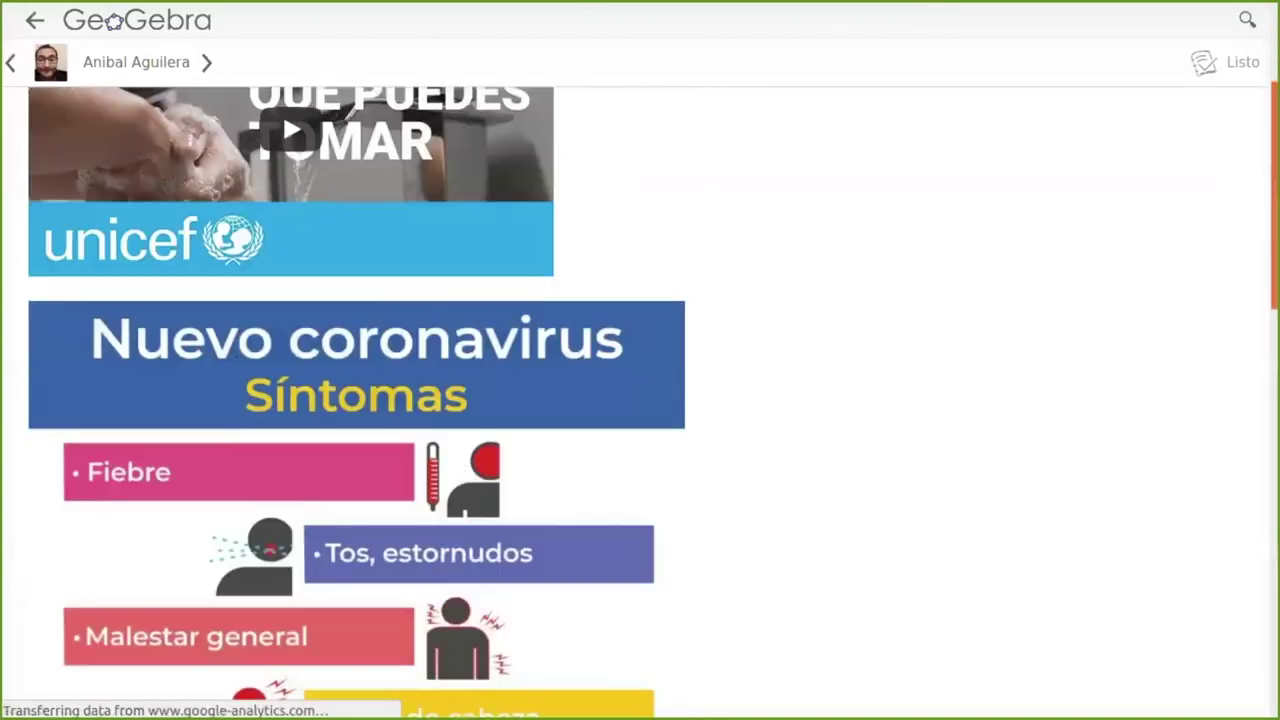
scroll(1253, 438, down, 4)
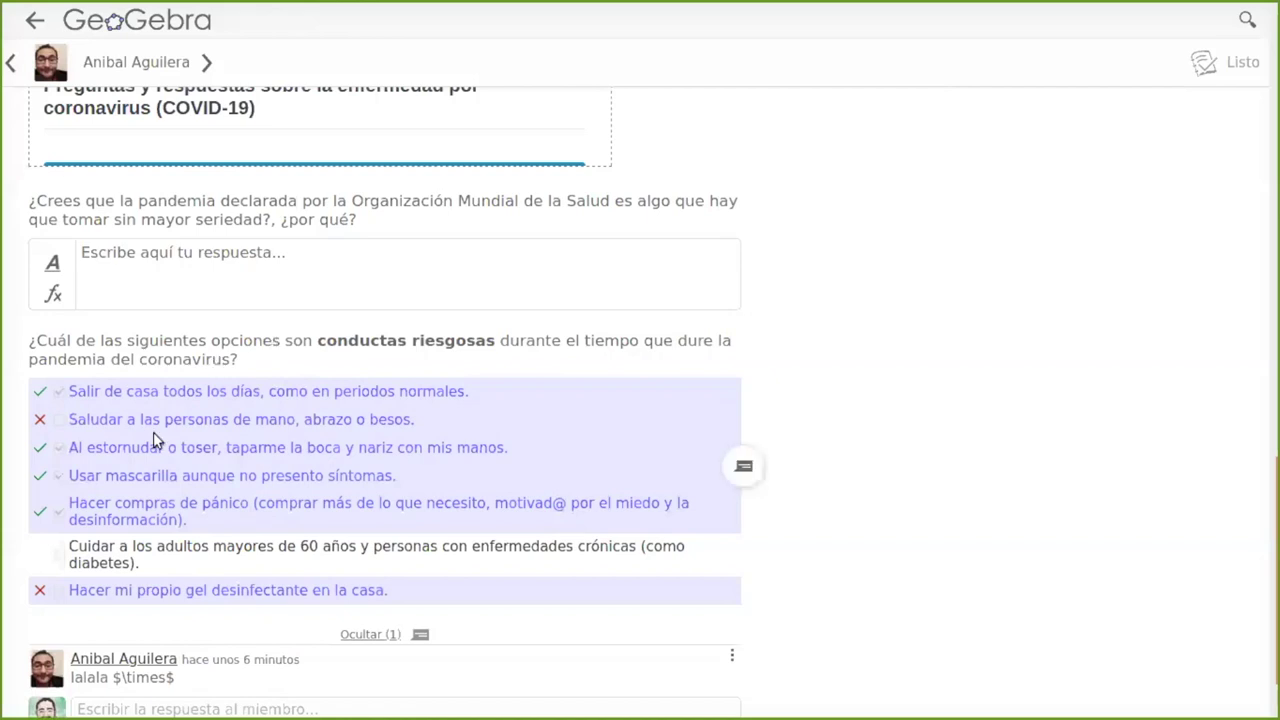
scroll(271, 370, down, 2)
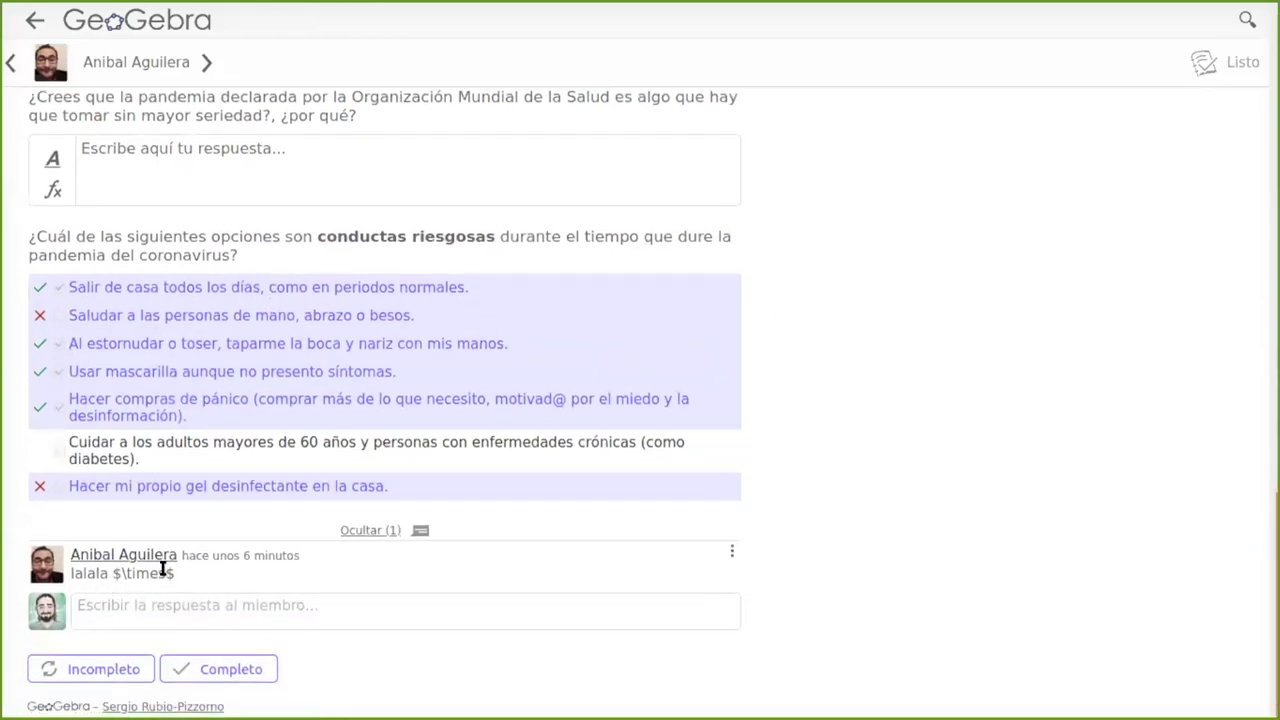
drag(120, 574, 184, 568)
click(184, 578)
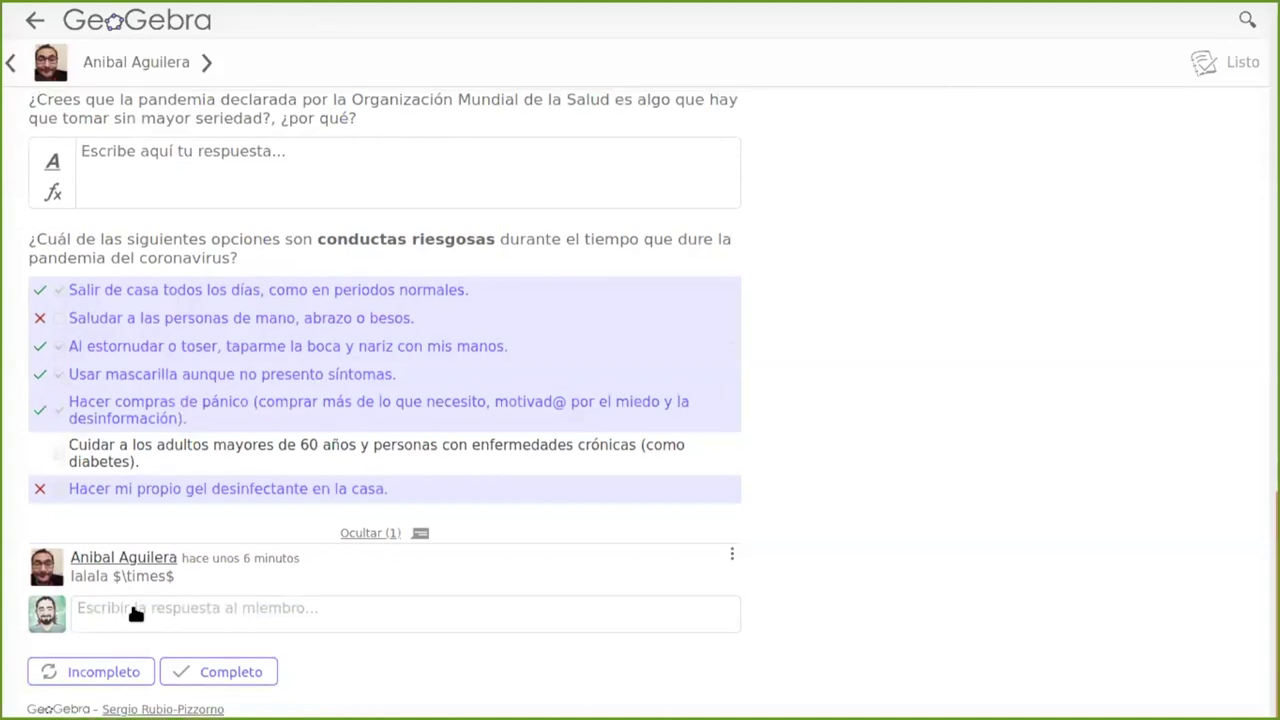
scroll(134, 609, up, 2)
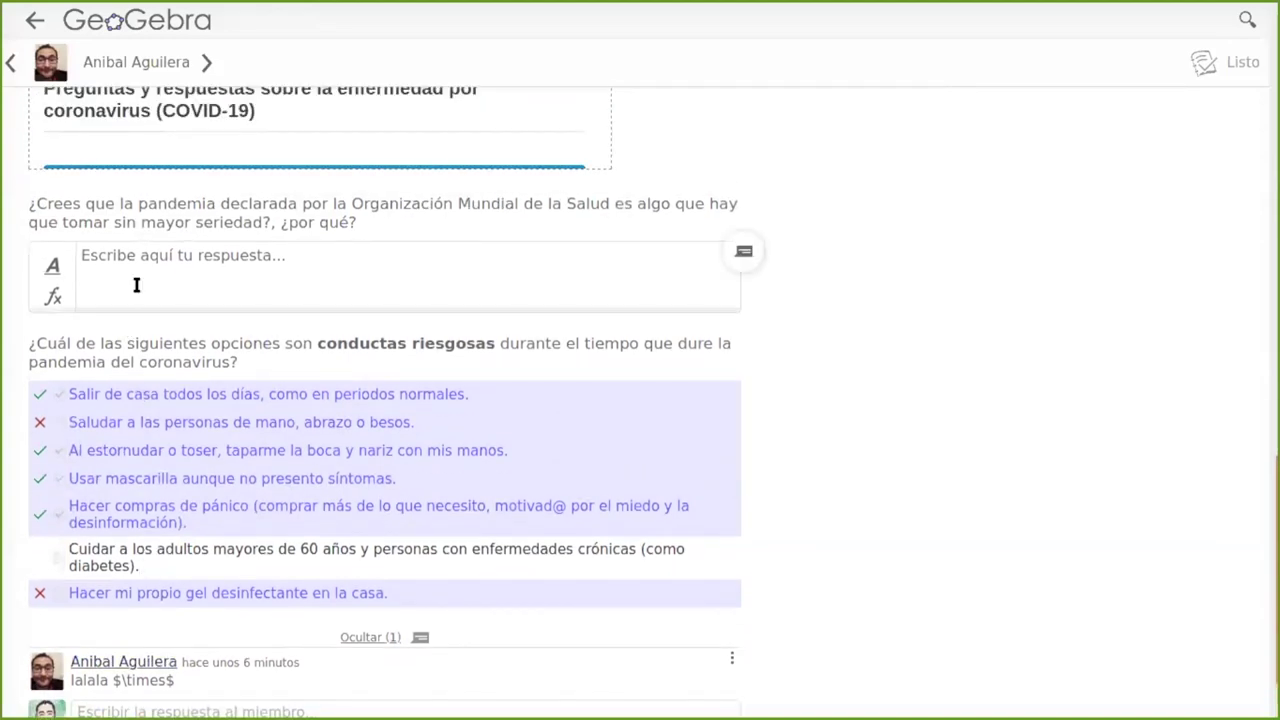
- Insert the formula 3 × 4 = 12 into the written answer about the pandemic using the math editor
click(55, 296)
text(\times)
key(space)
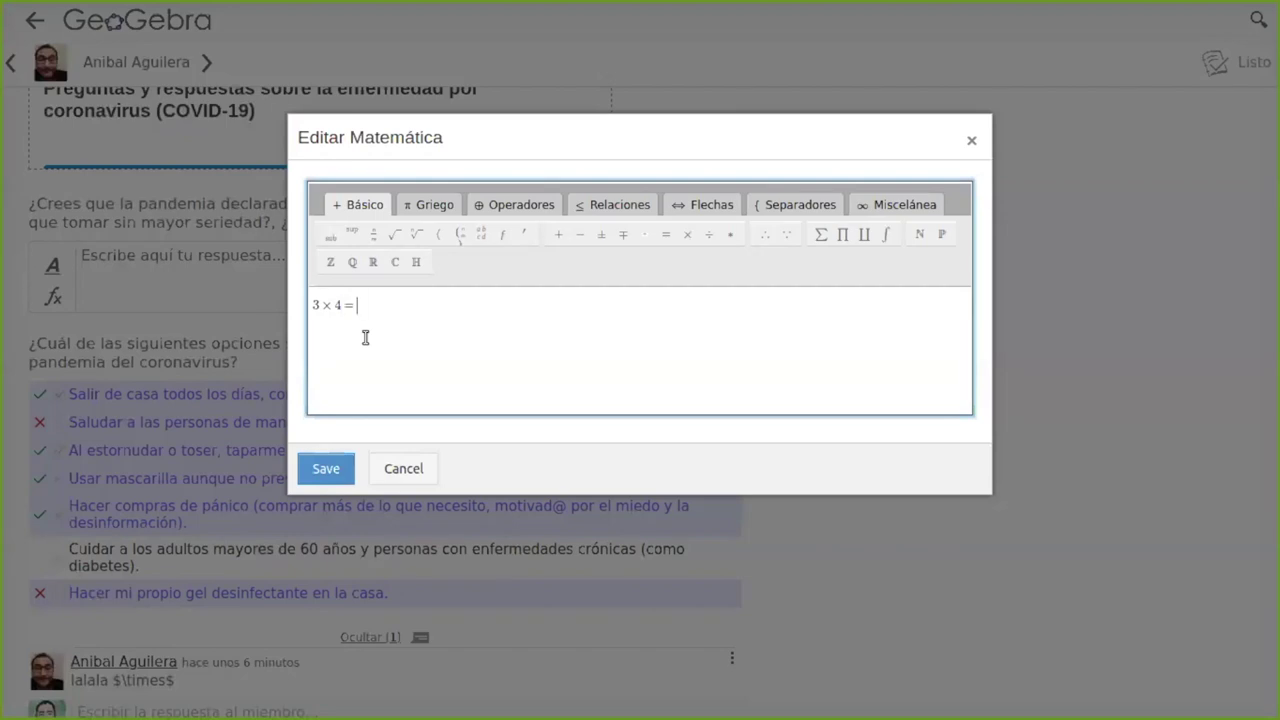
click(340, 470)
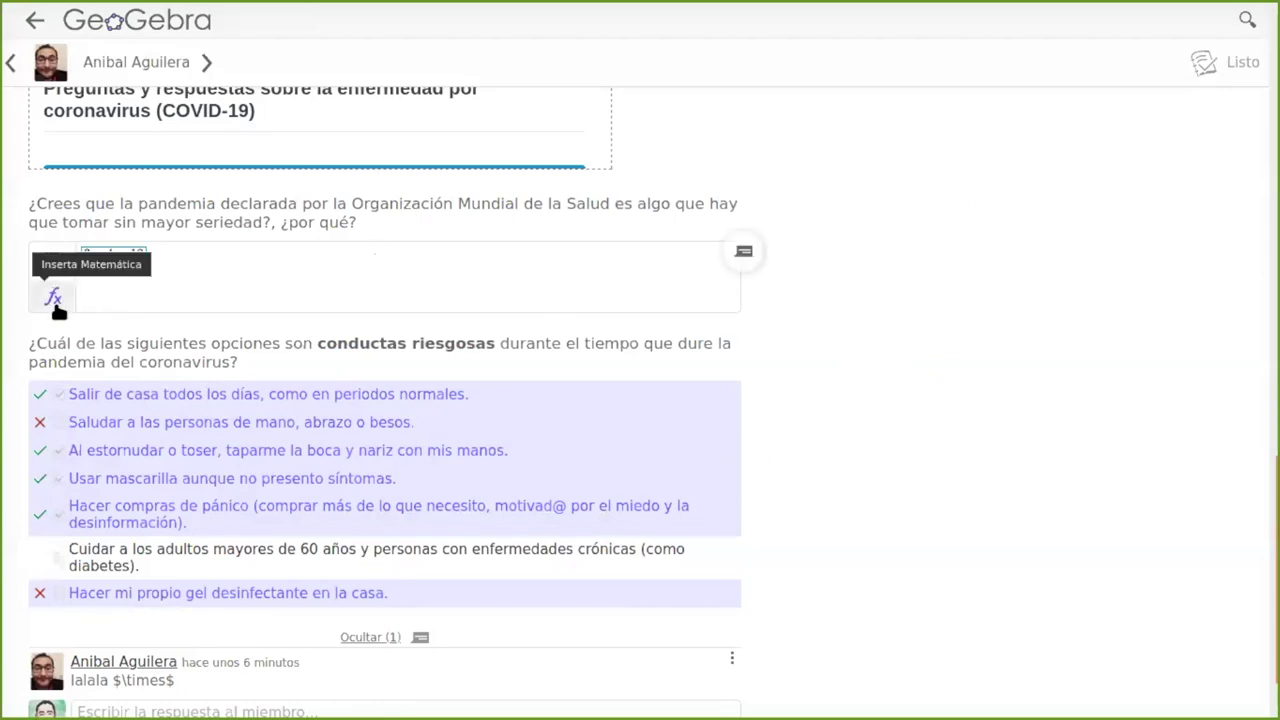
scroll(600, 400, down, 2)
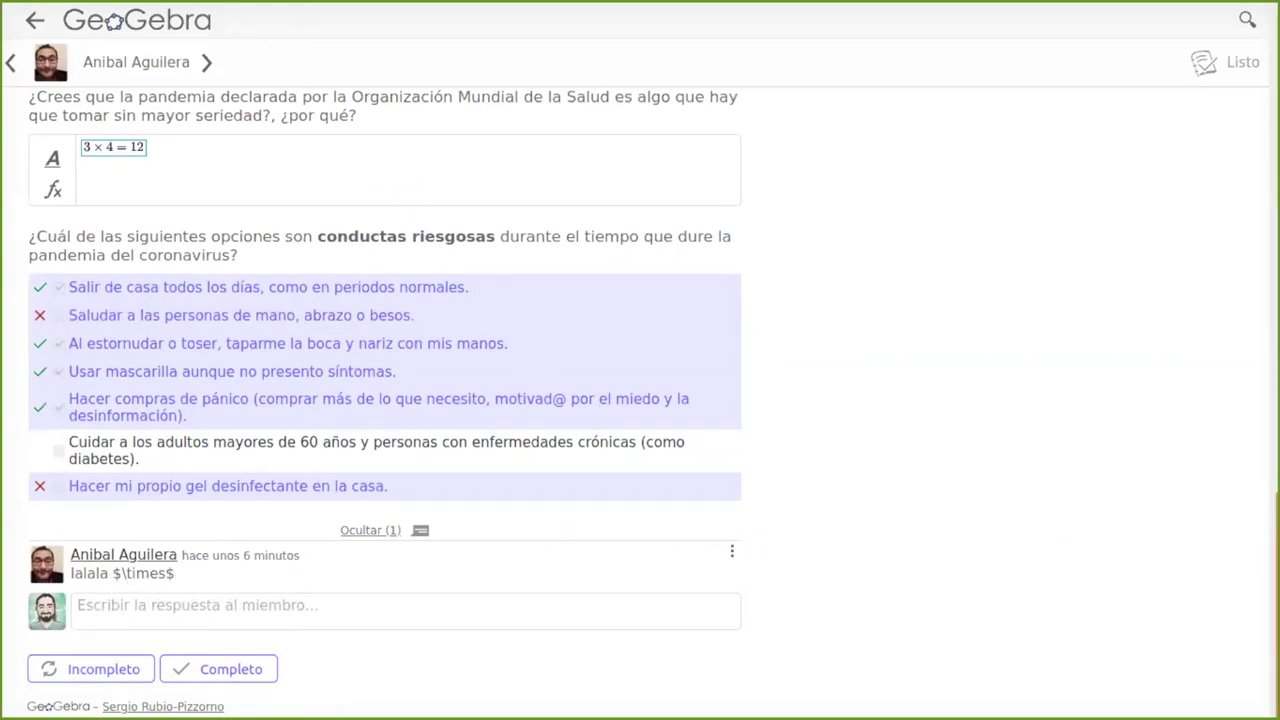
scroll(223, 94, up, 5)
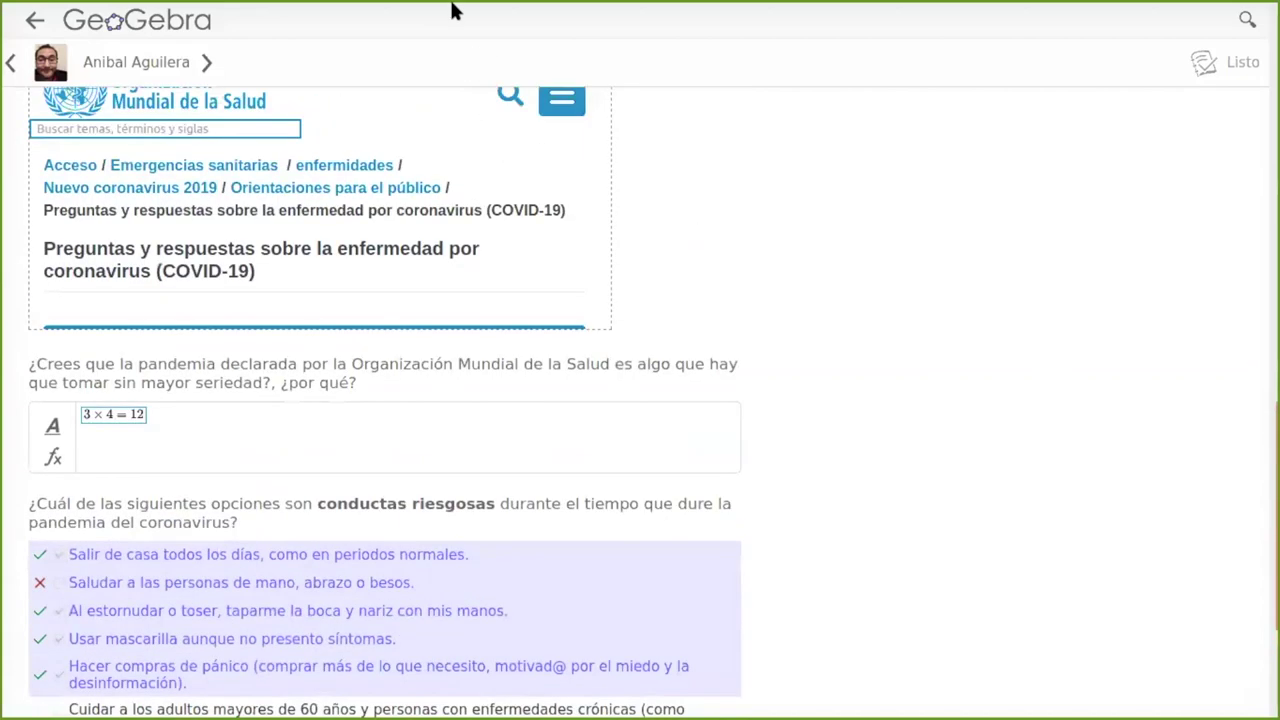
- View the next student's submission, then return to the Evaluación grid and check all members' updated statuses
click(207, 64)
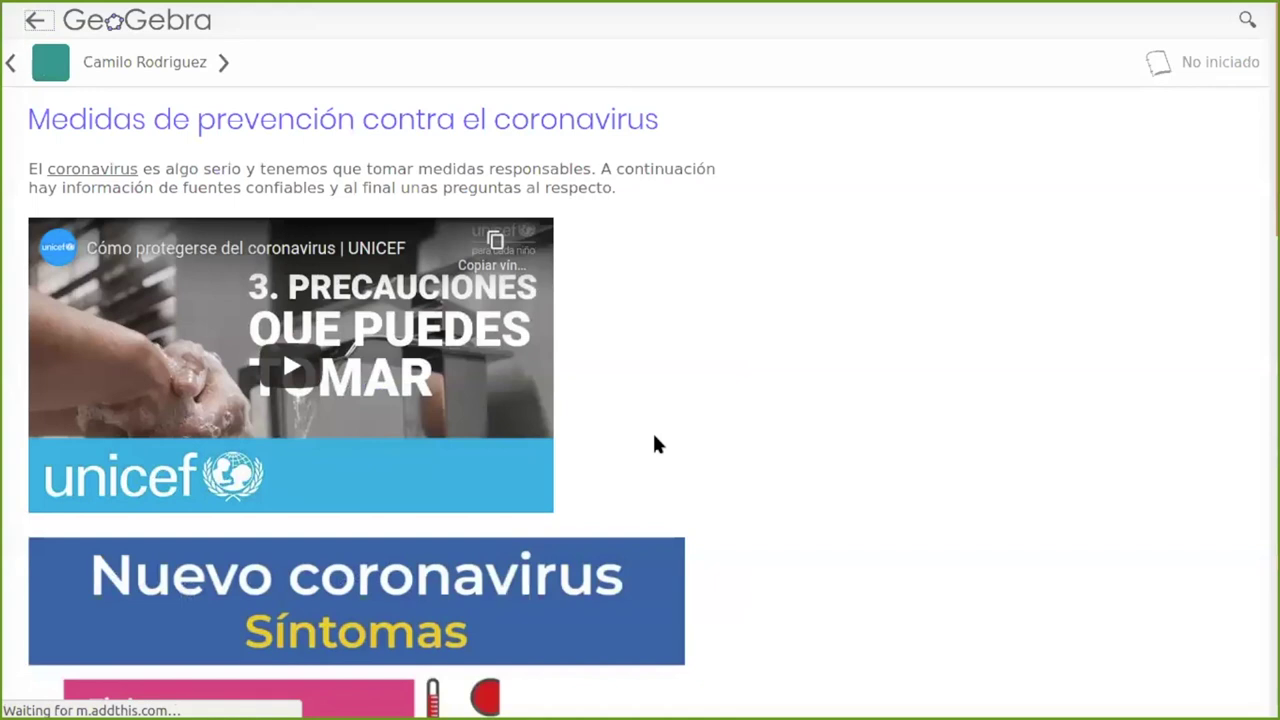
key(alt+Left)
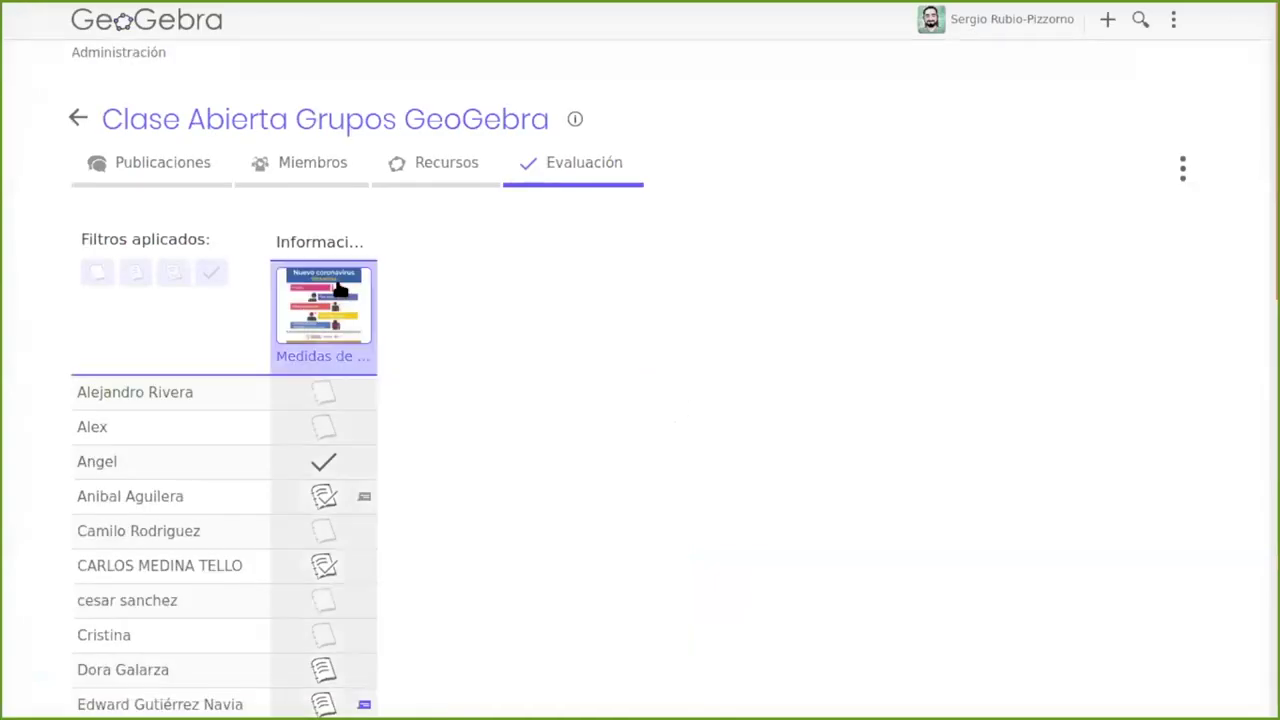
scroll(335, 403, down, 5)
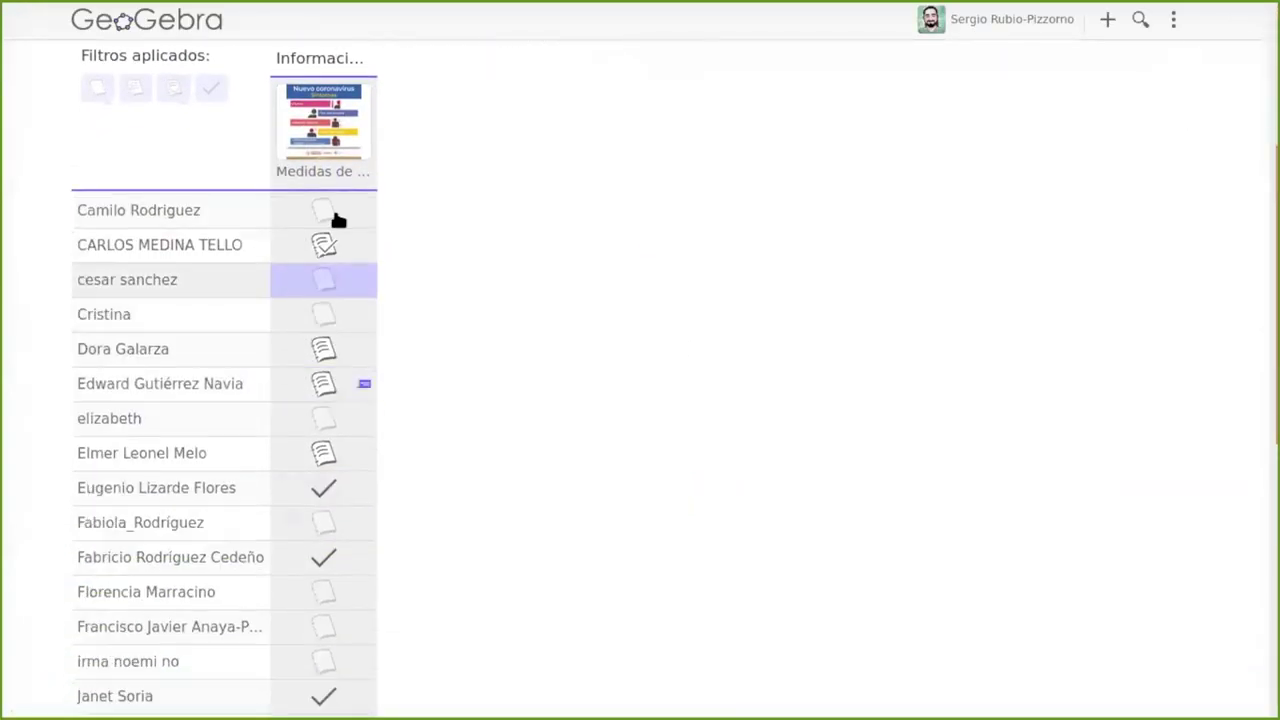
scroll(313, 420, down, 8)
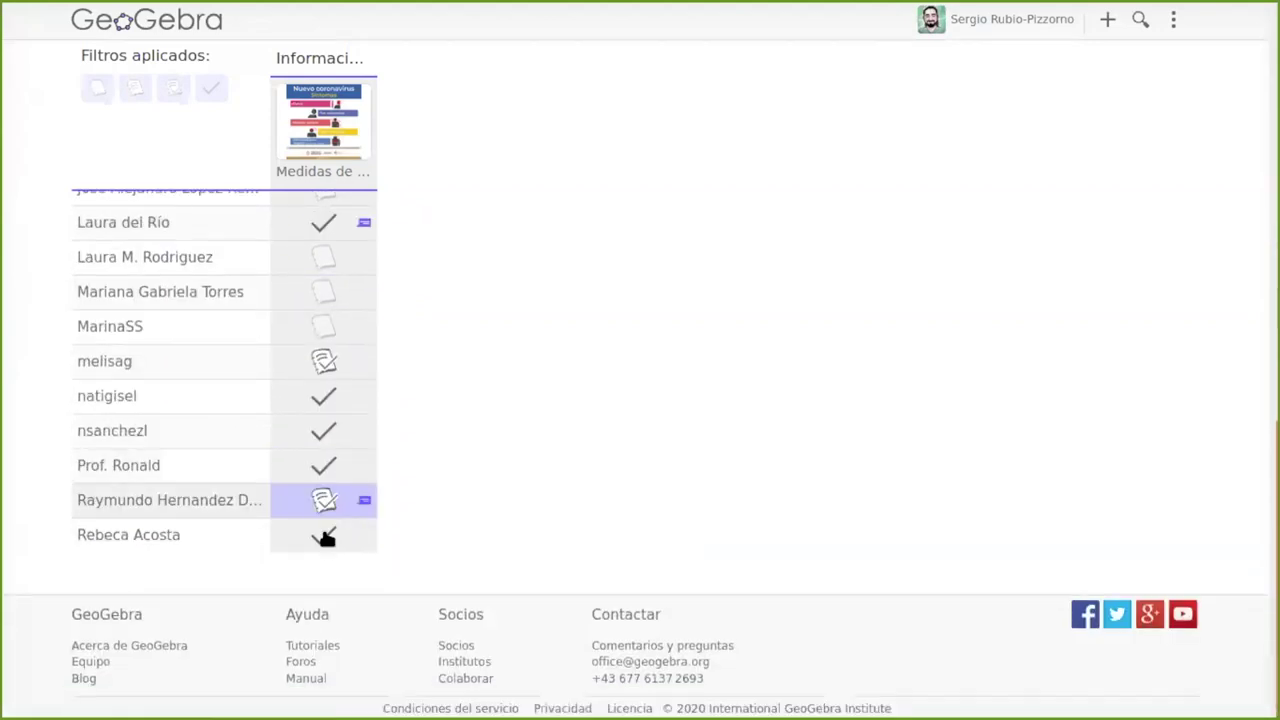
scroll(329, 543, up, 12)
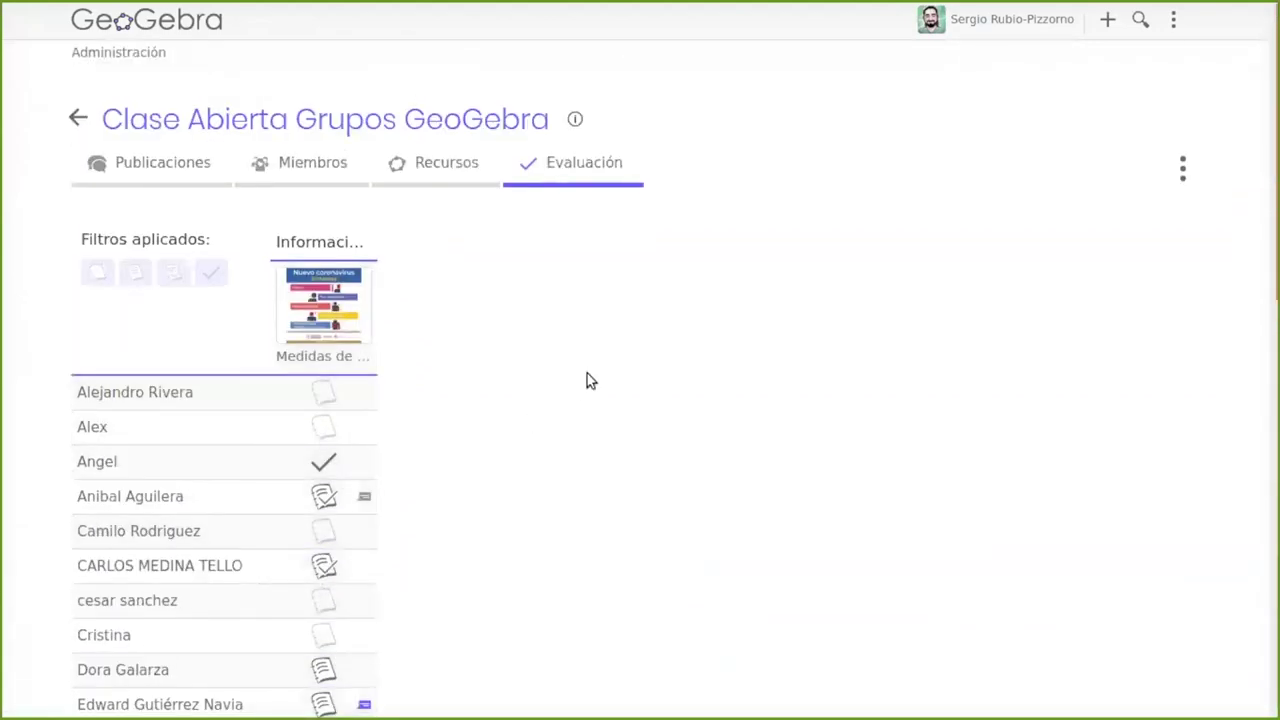
- Edit the task "Información sobre el coronavirus" in Publicaciones, add the existing material "Construcción trapecio rectángulo", and save the changes
click(142, 172)
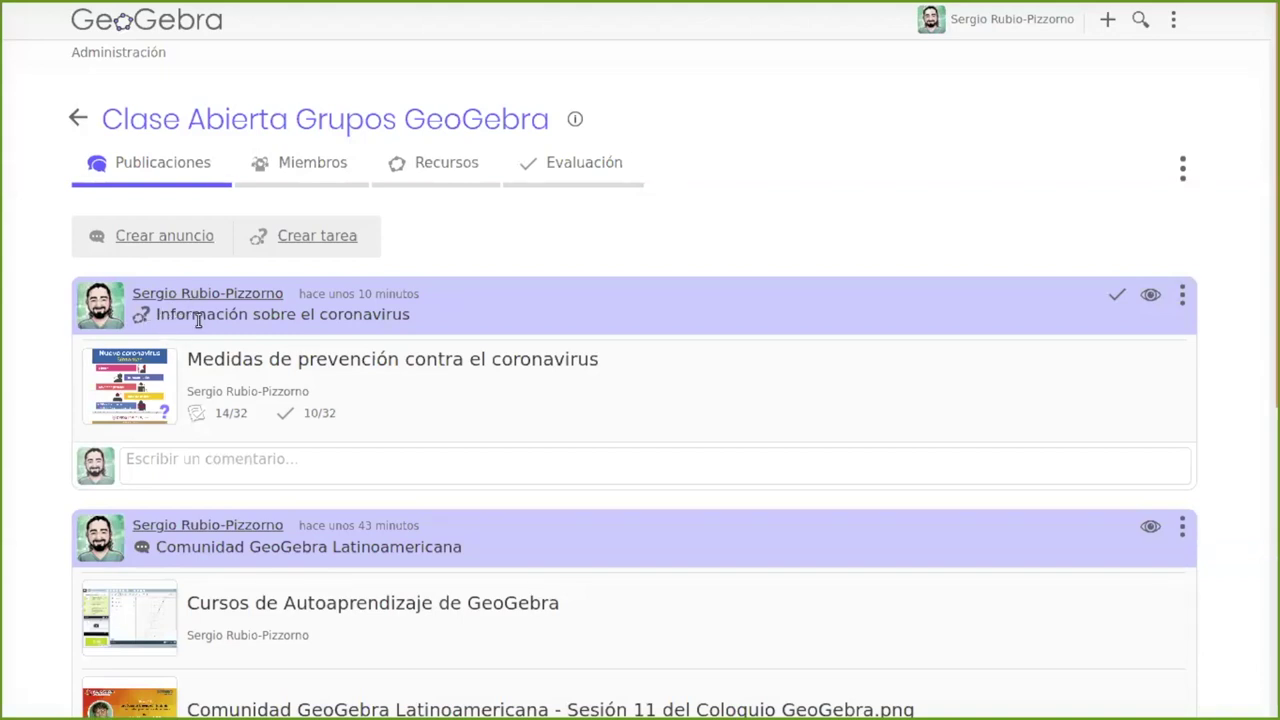
double_click(534, 318)
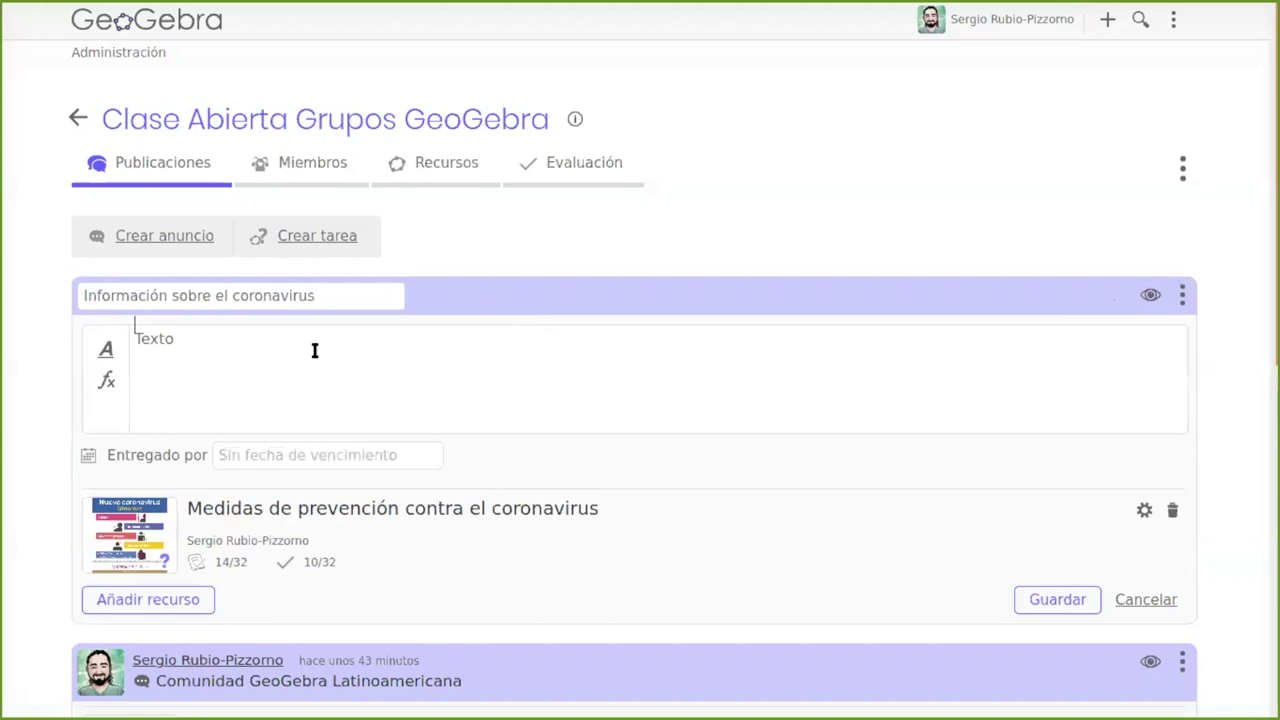
click(145, 605)
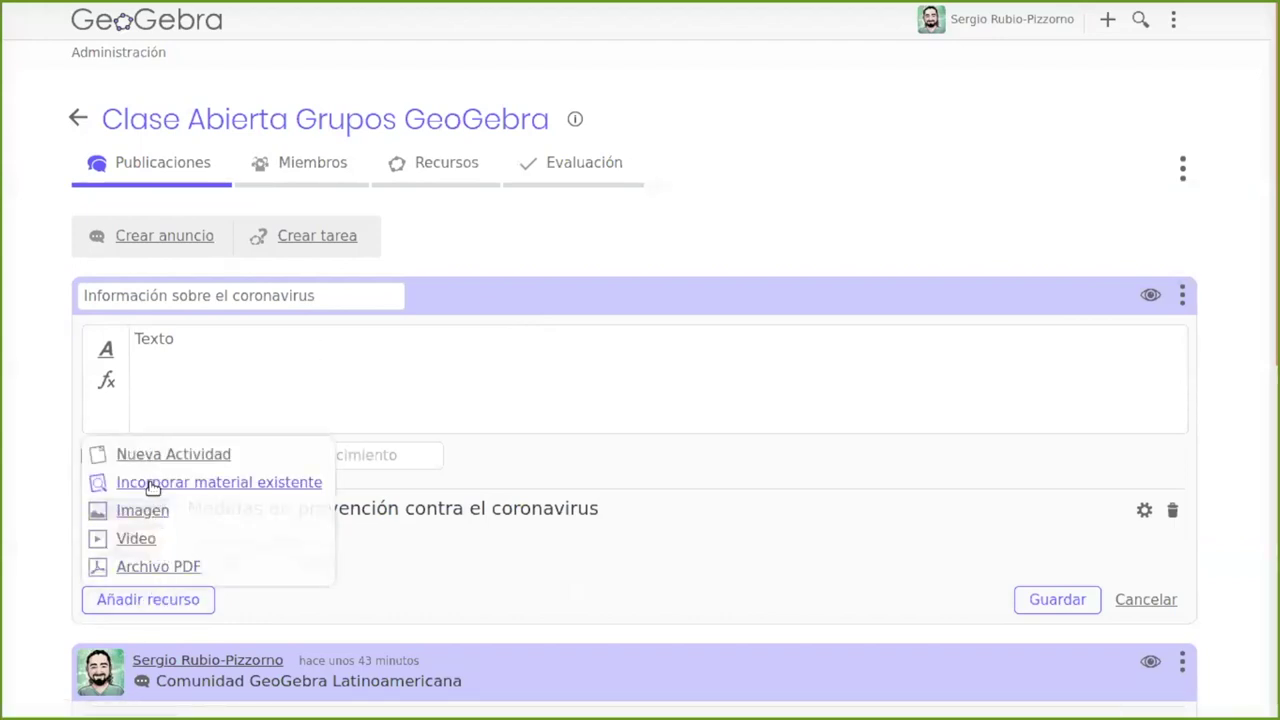
click(237, 488)
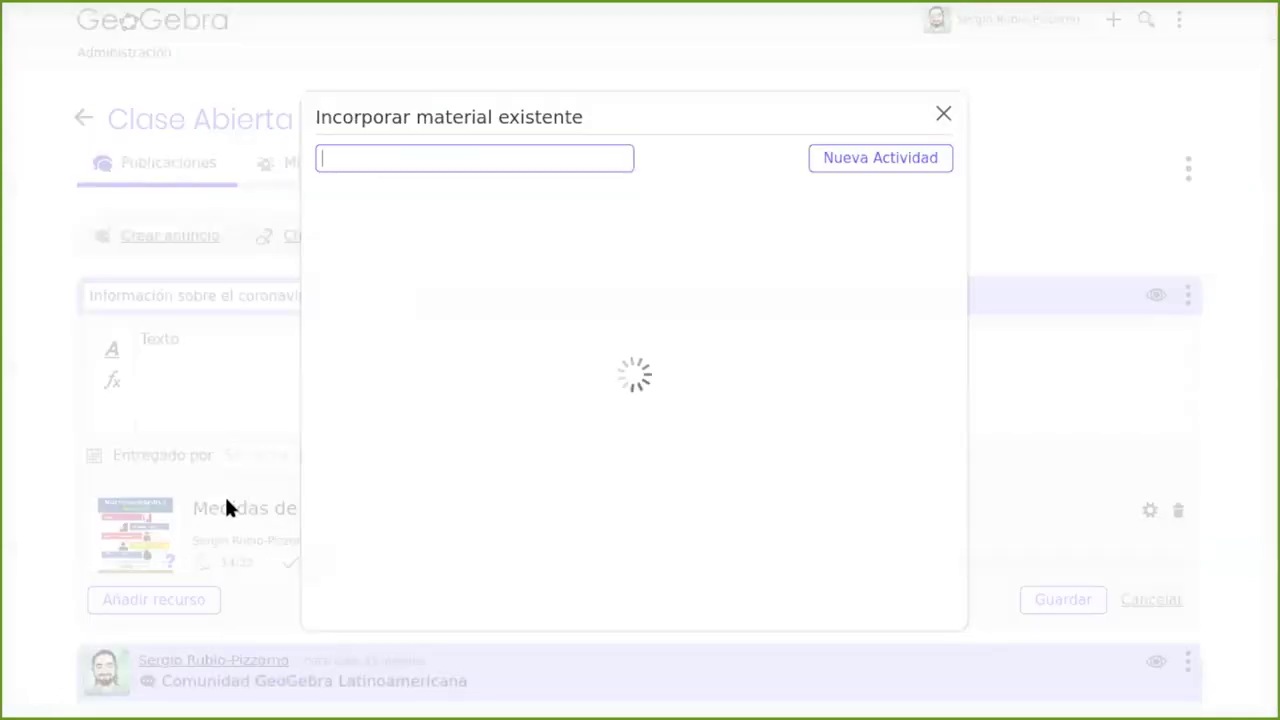
scroll(660, 305, down, 3)
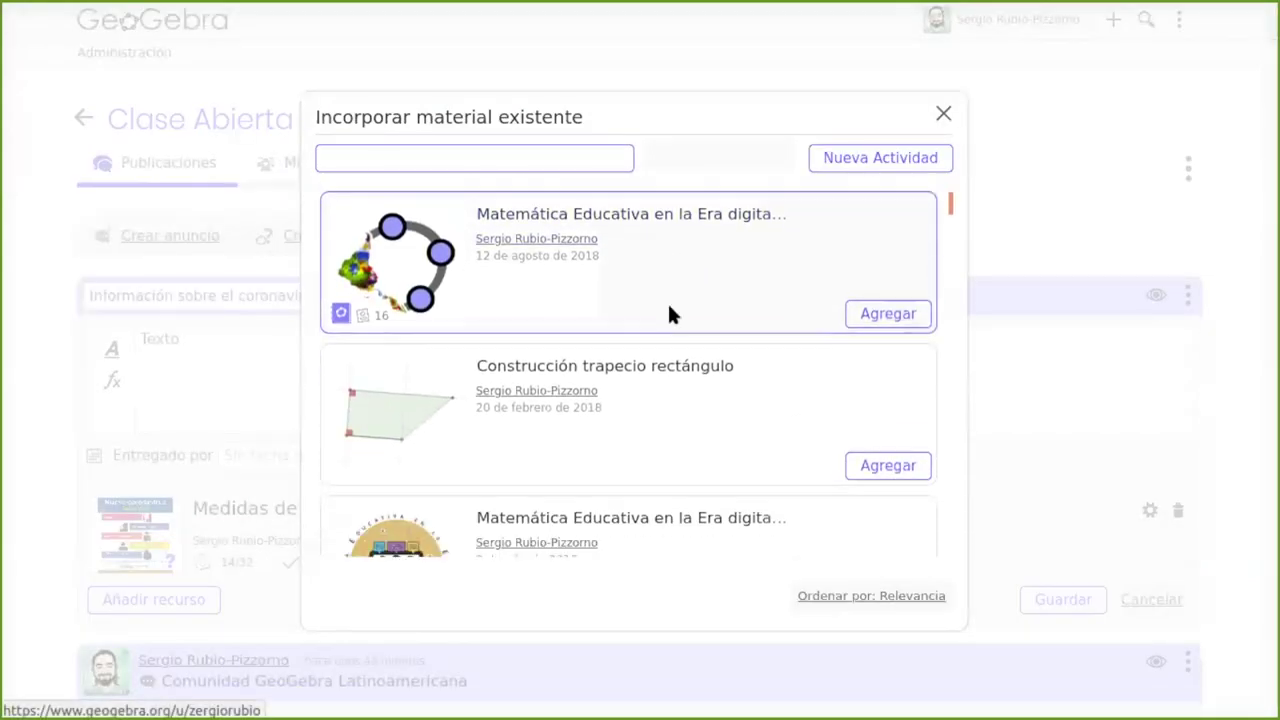
scroll(669, 310, down, 3)
scroll(669, 310, up, 2)
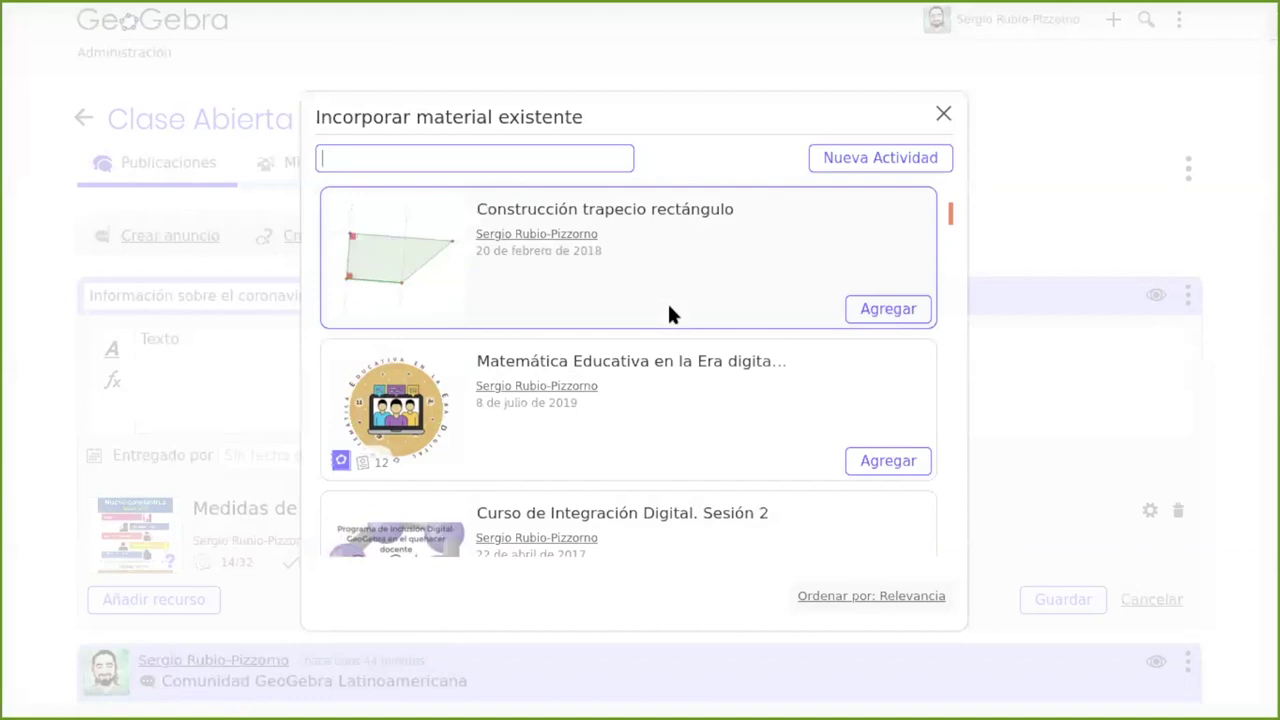
click(879, 311)
click(936, 116)
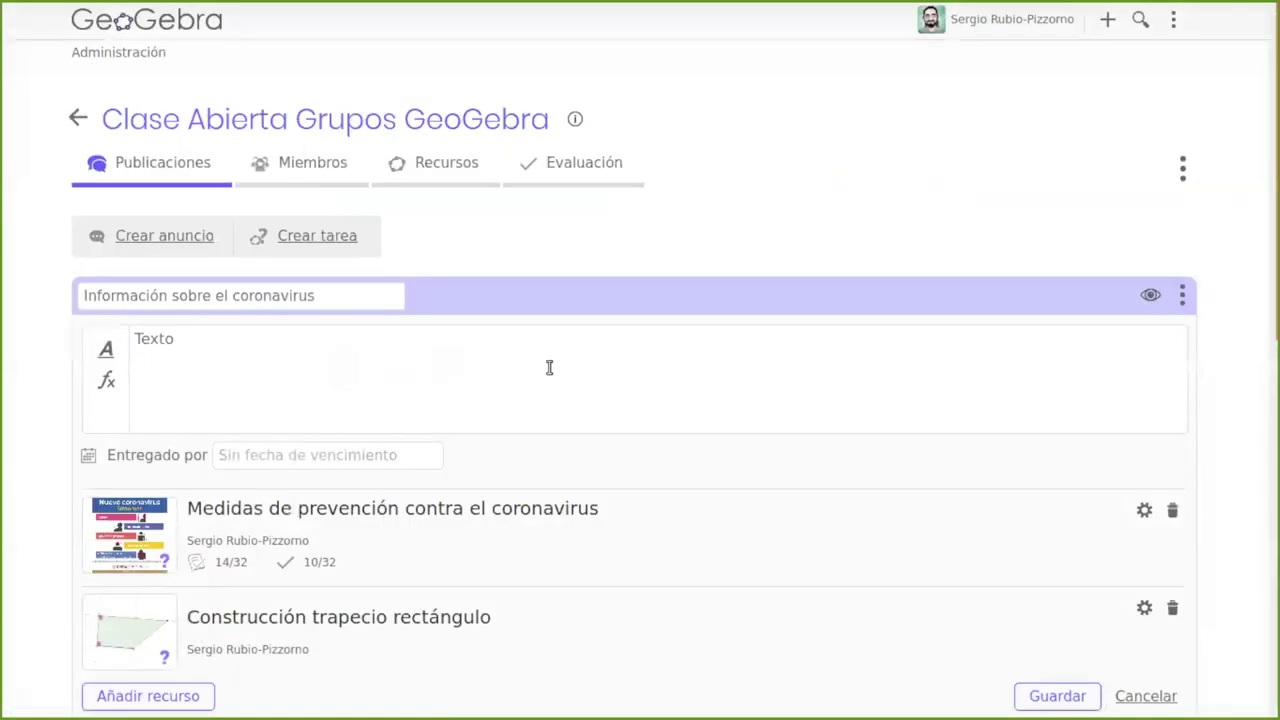
scroll(508, 322, down, 3)
click(1038, 411)
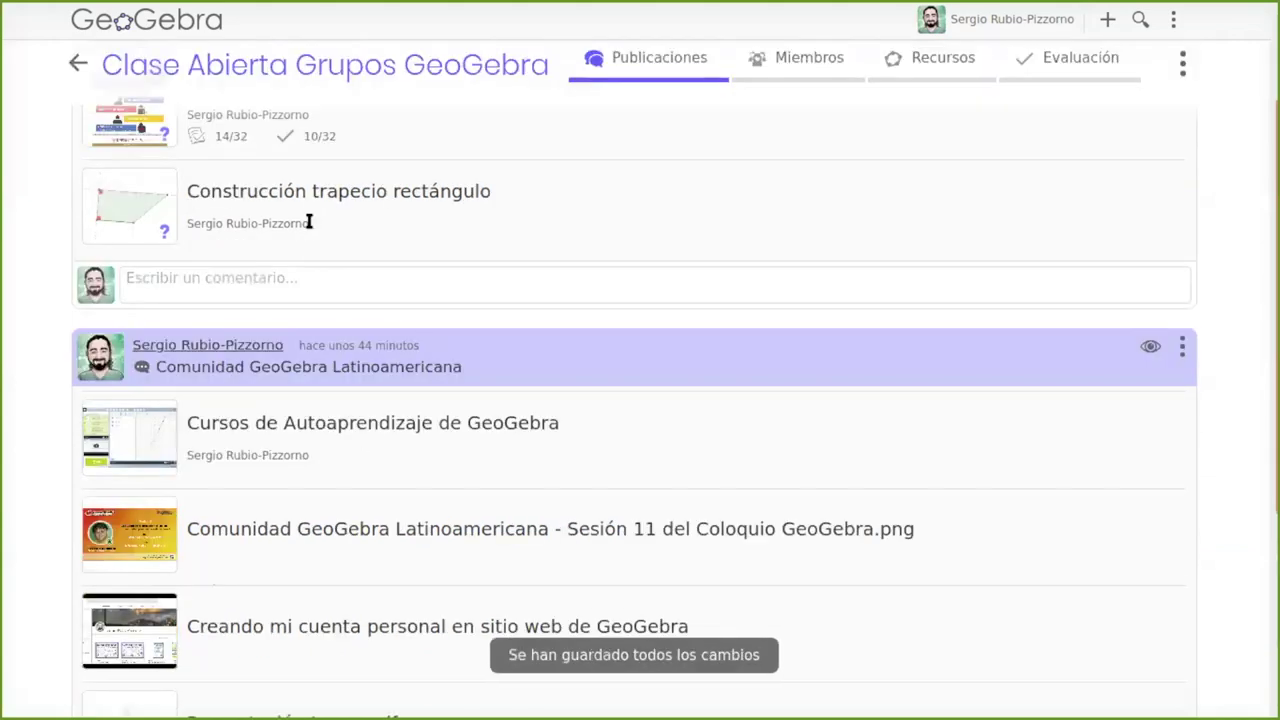
- Try to open the "Construcción trapecio rectángulo" activity from the task and leave full screen
click(323, 199)
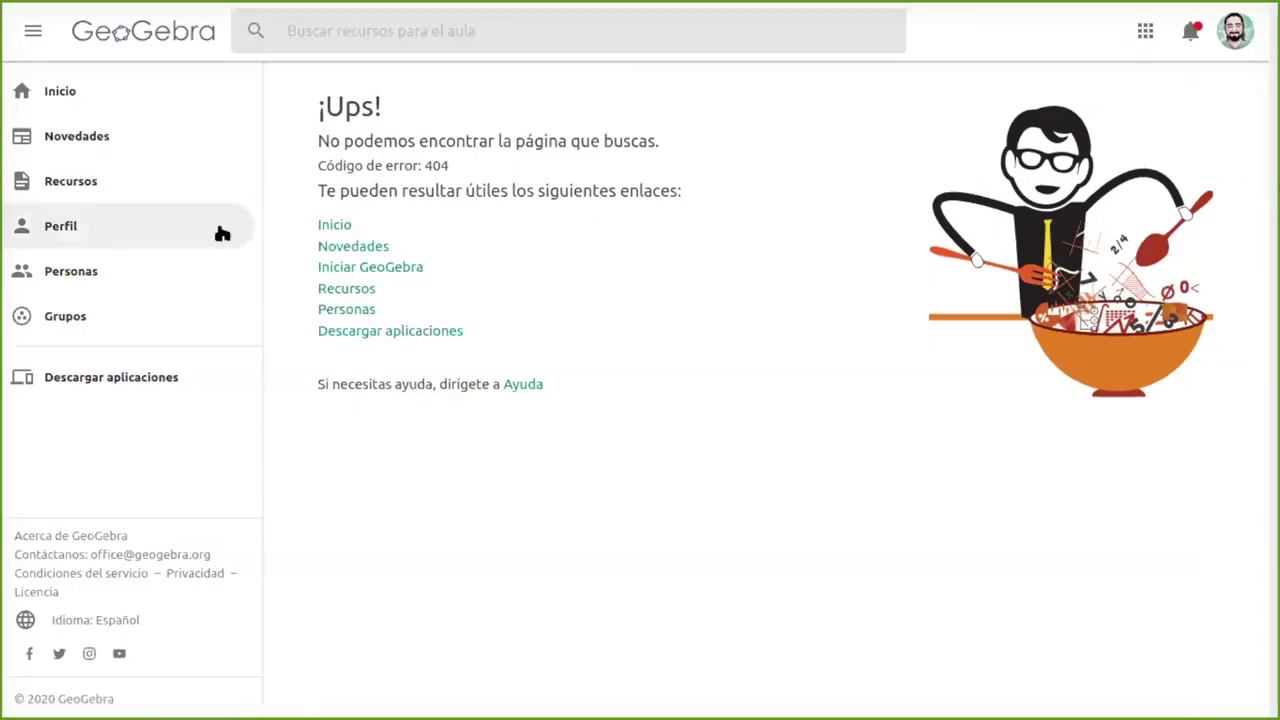
key(F11)
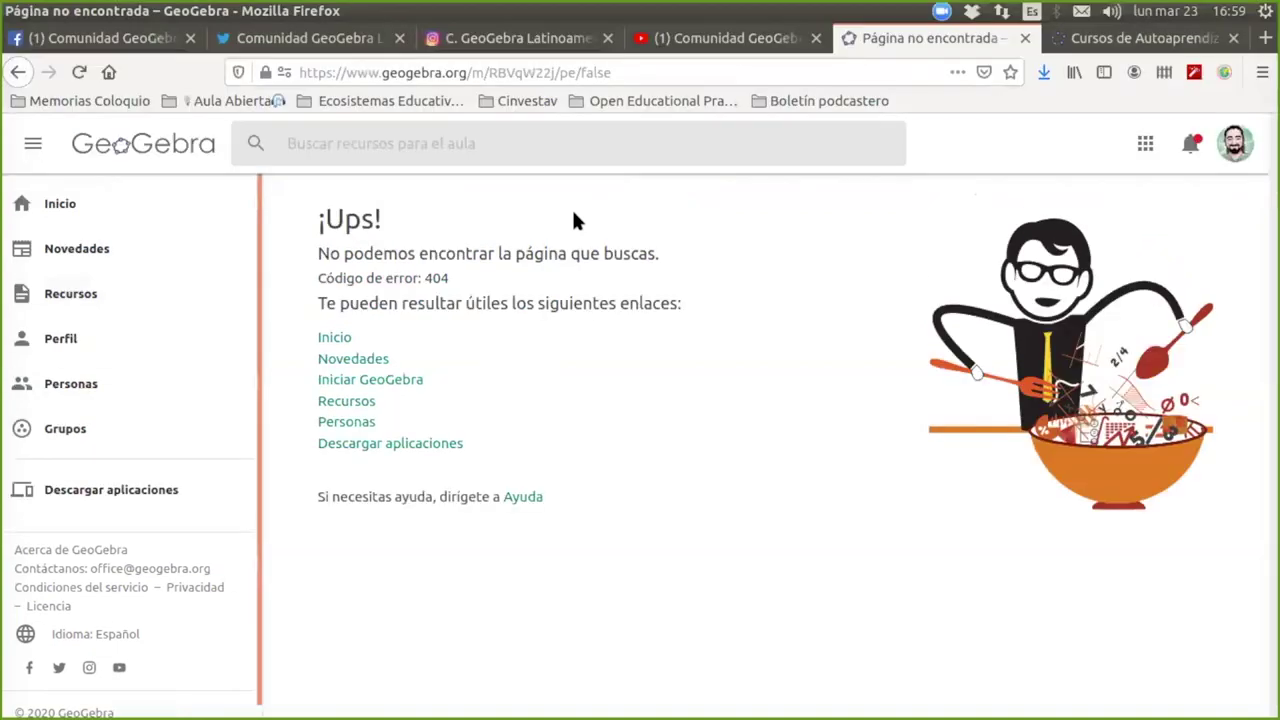